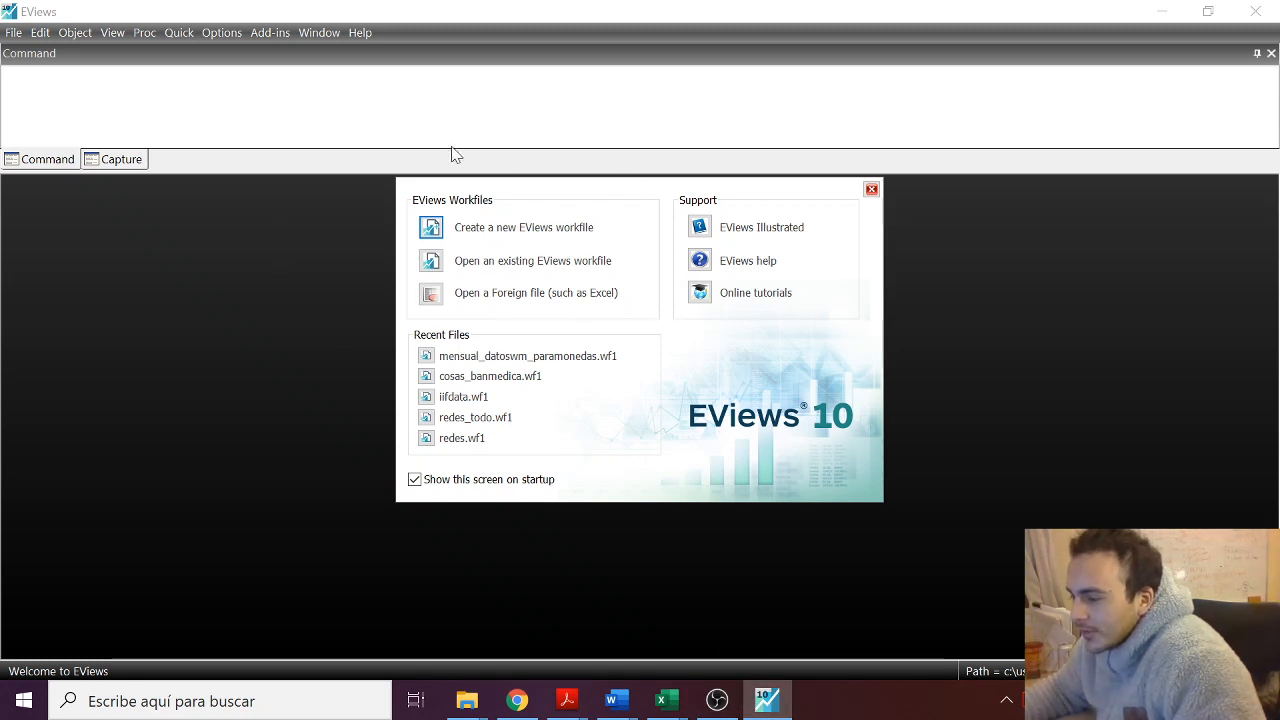
Start creating a new EViews workfile and check the first and last quarters of the Trimestre column in the ppi Excel workbook.
{"action": "left_click", "coordinate": [497, 231]}
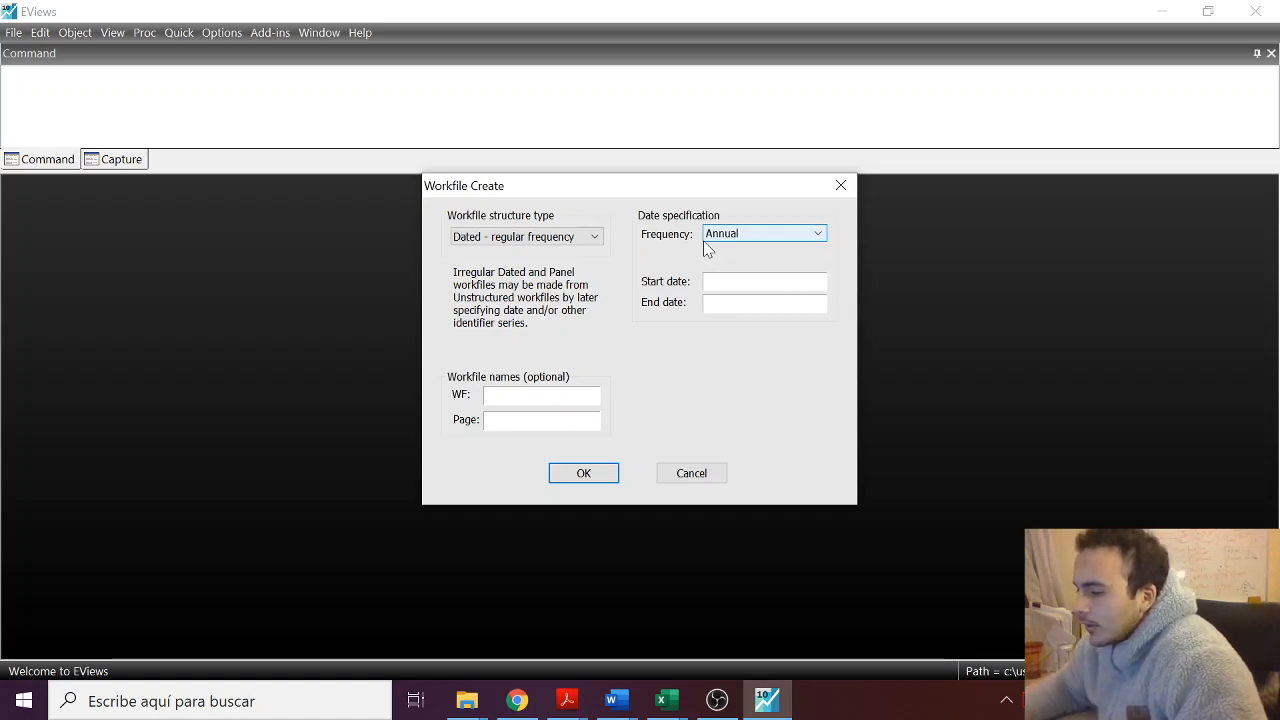
{"action": "mouse_move", "coordinate": [665, 700]}
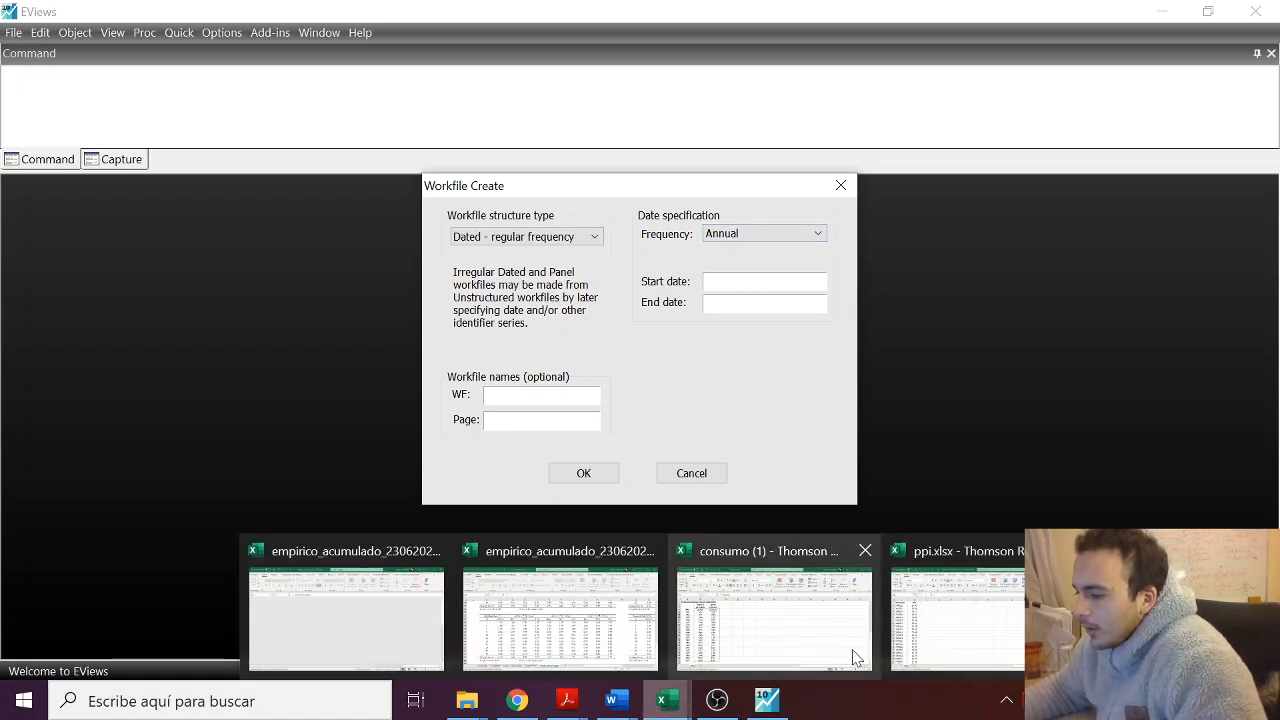
{"action": "mouse_move", "coordinate": [866, 655]}
{"action": "left_click", "coordinate": [960, 636]}
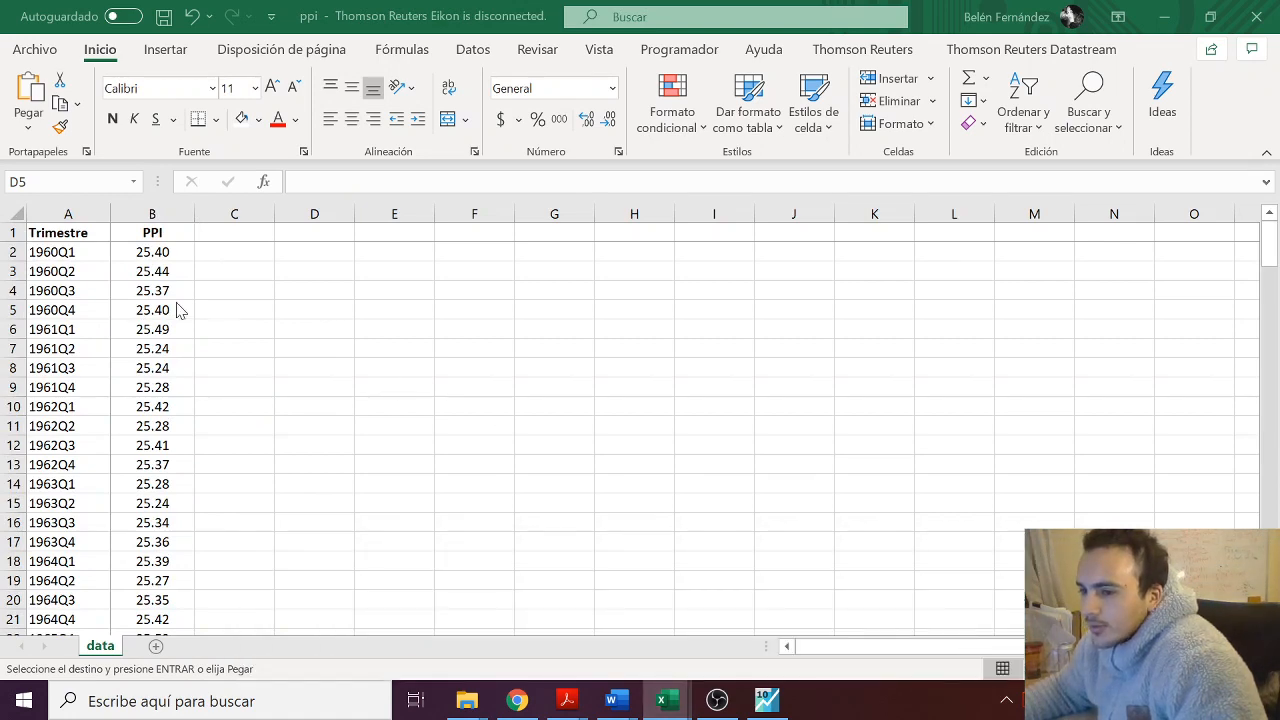
{"action": "left_click", "coordinate": [78, 266]}
{"action": "left_click", "coordinate": [80, 252]}
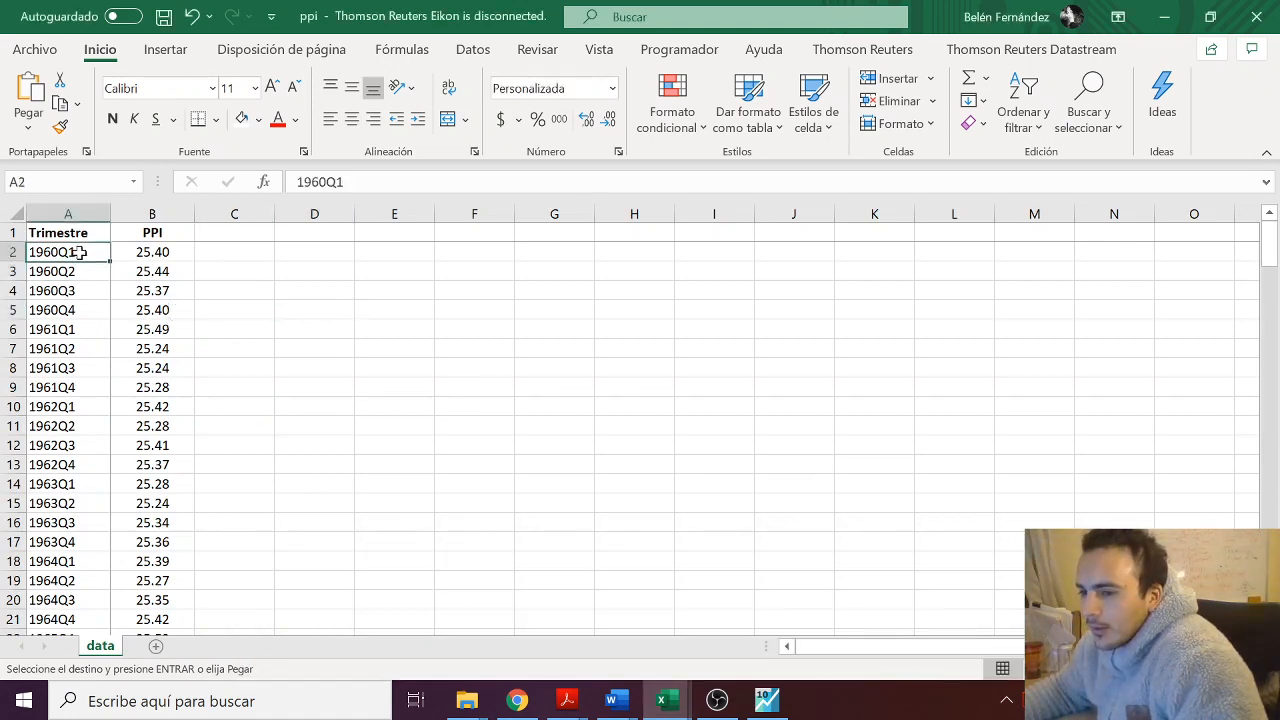
{"action": "key", "text": "ctrl+Down"}
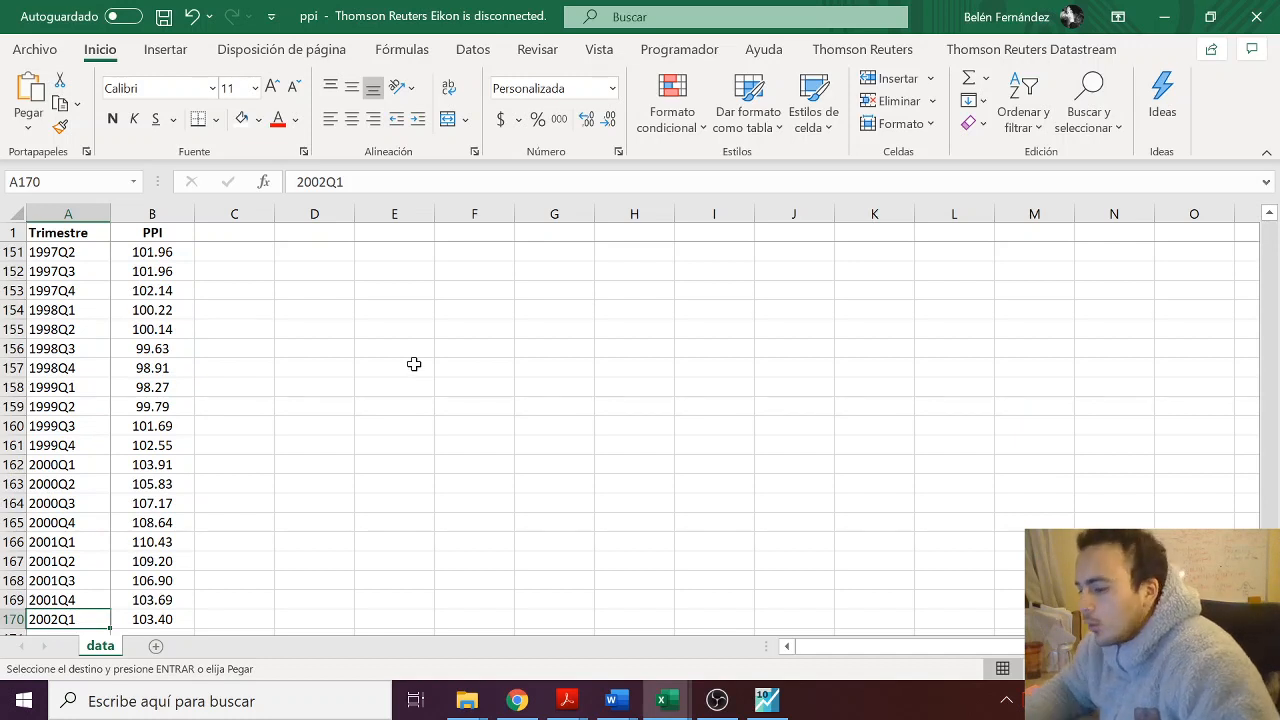
Return to EViews and set the new workfile's date frequency to Quarterly.
{"action": "left_click", "coordinate": [765, 712]}
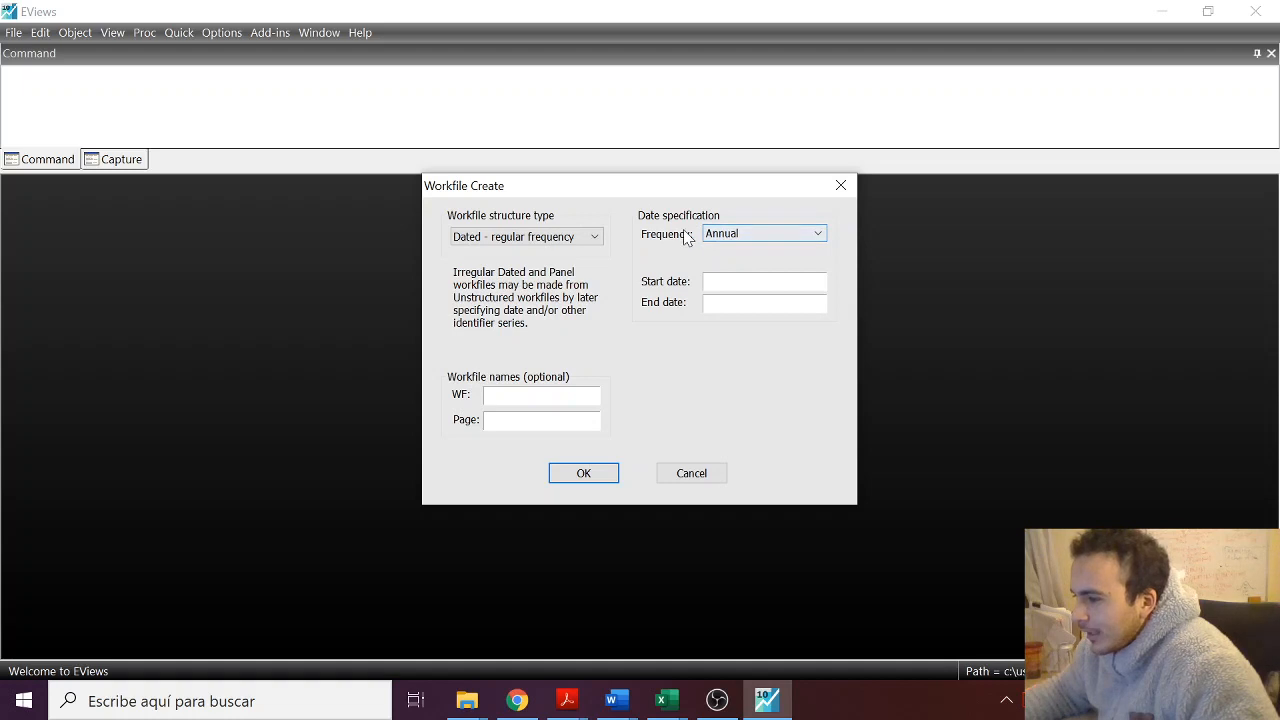
{"action": "left_click", "coordinate": [735, 237]}
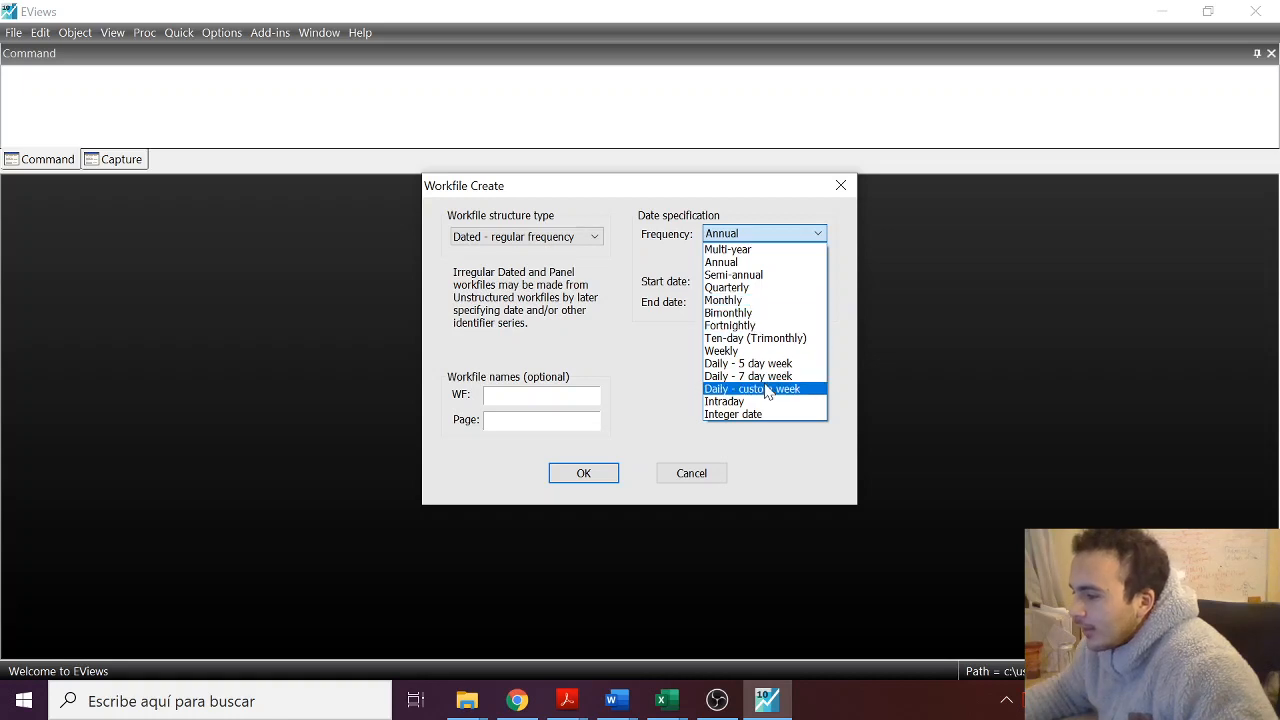
{"action": "left_click", "coordinate": [755, 288]}
Check the first quarter in the ppi Excel workbook and enter 1960Q1 as the workfile's start date in EViews.
{"action": "mouse_move", "coordinate": [664, 700]}
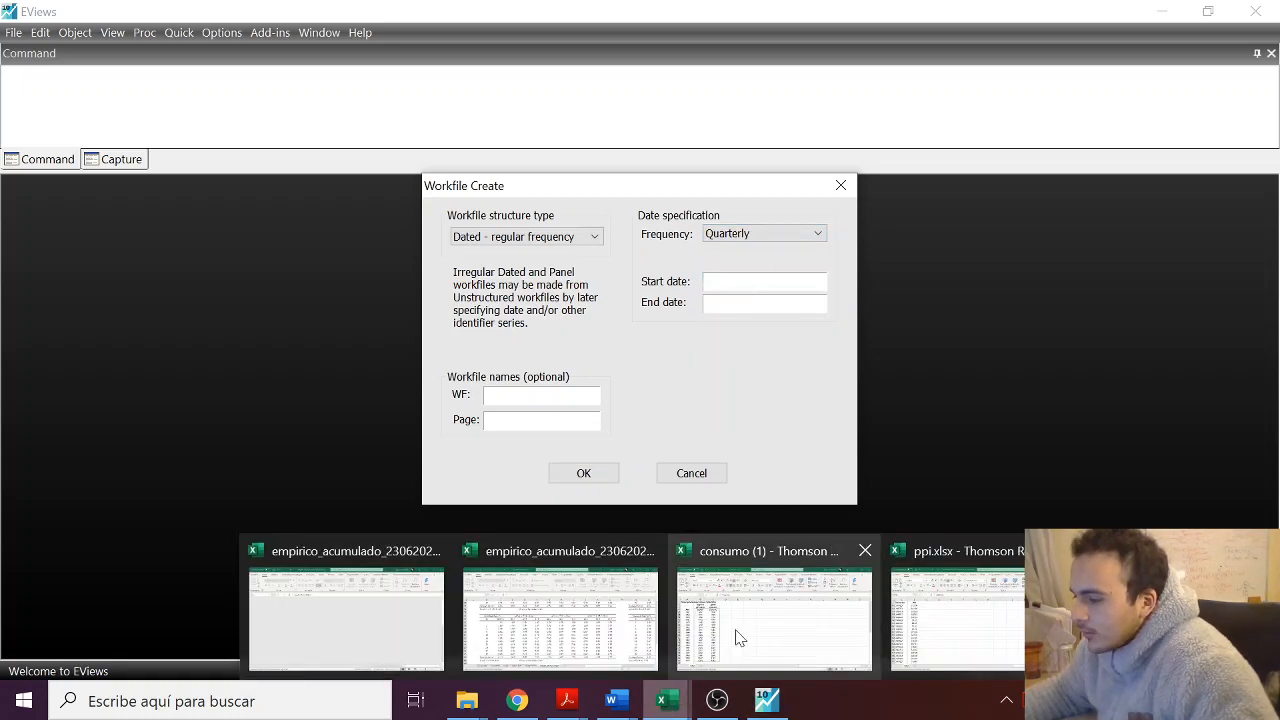
{"action": "left_click", "coordinate": [943, 623]}
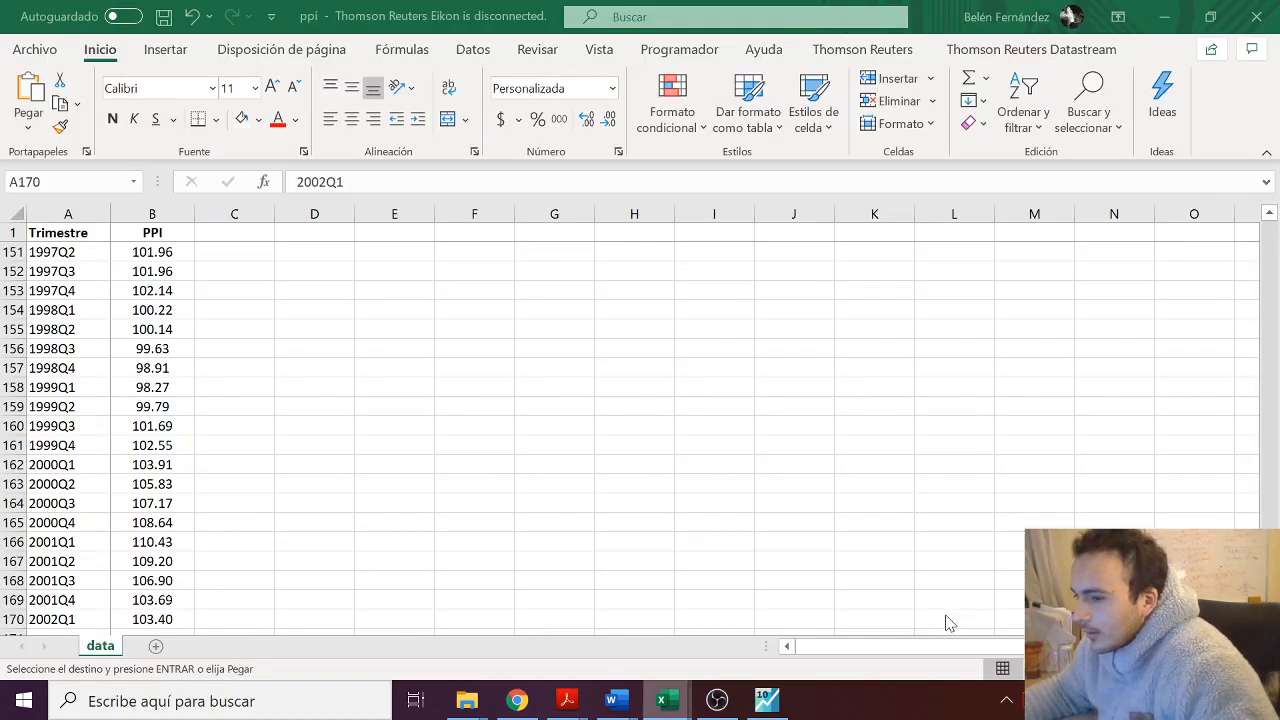
{"action": "left_click", "coordinate": [66, 485]}
{"action": "key", "text": "ctrl+Up"}
{"action": "key", "text": "Right"}
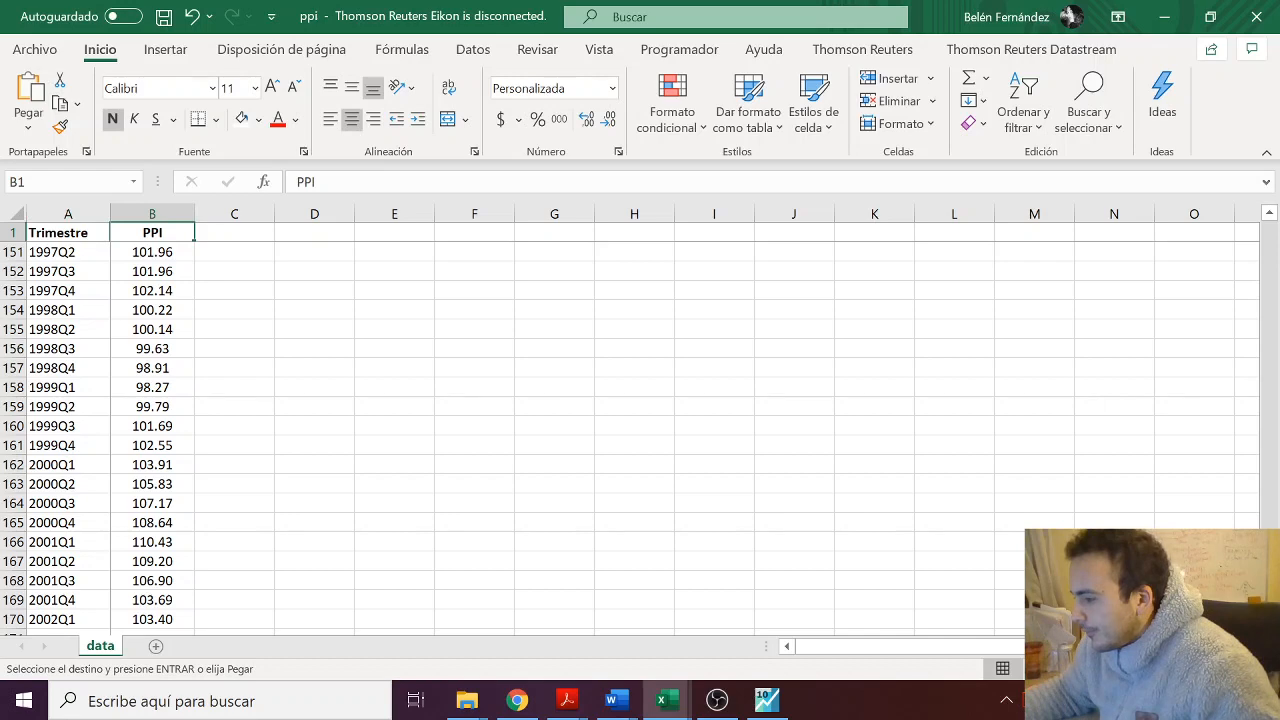
{"action": "left_click_drag", "start_coordinate": [1255, 308], "coordinate": [1267, 238]}
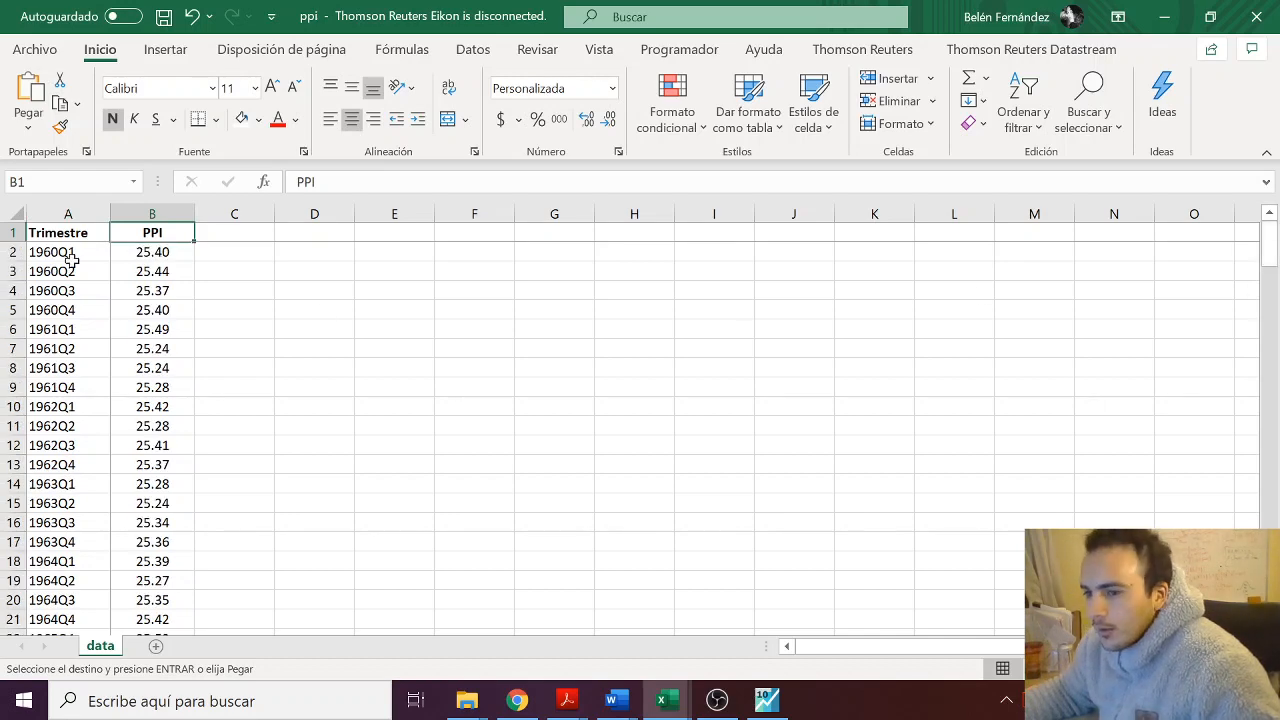
{"action": "left_click", "coordinate": [765, 700]}
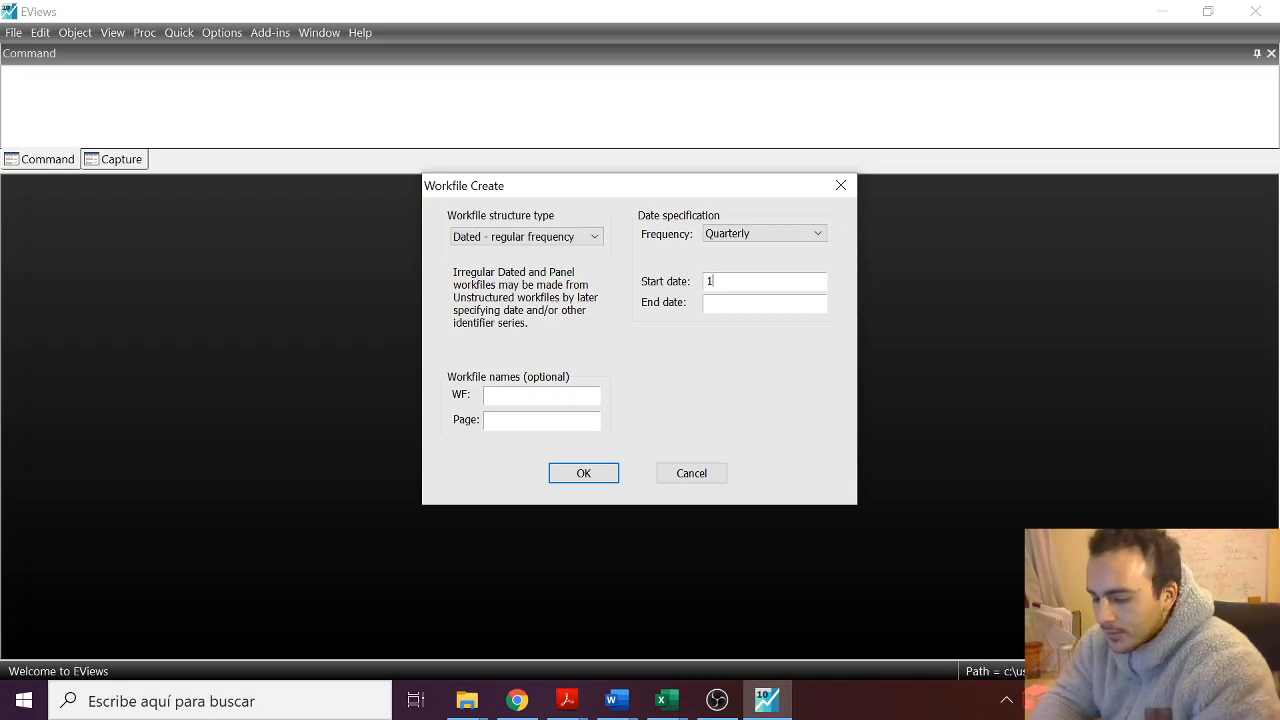
{"action": "type", "text": "960Q1"}
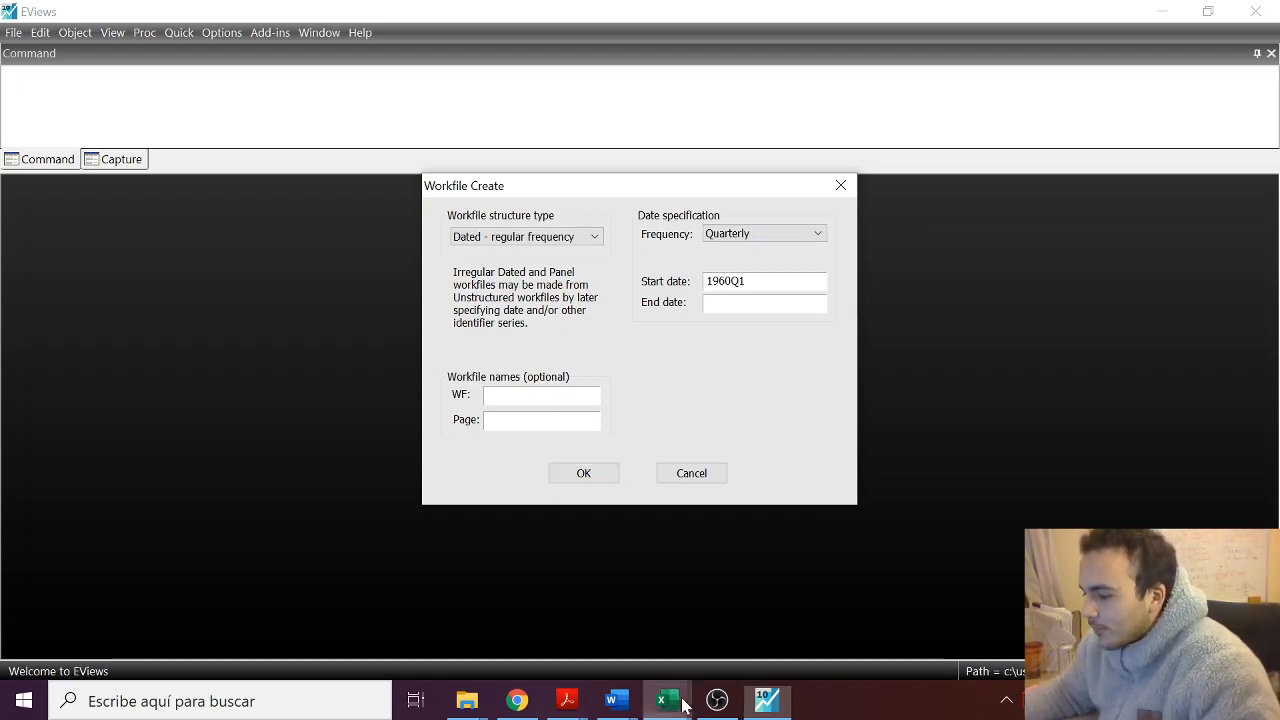
Check the last quarter in the ppi Excel workbook, then create the EViews workfile with end date 2002Q1 and maximize it.
{"action": "mouse_move", "coordinate": [661, 700]}
{"action": "left_click", "coordinate": [960, 600]}
{"action": "left_click_drag", "start_coordinate": [1268, 240], "coordinate": [1278, 305]}
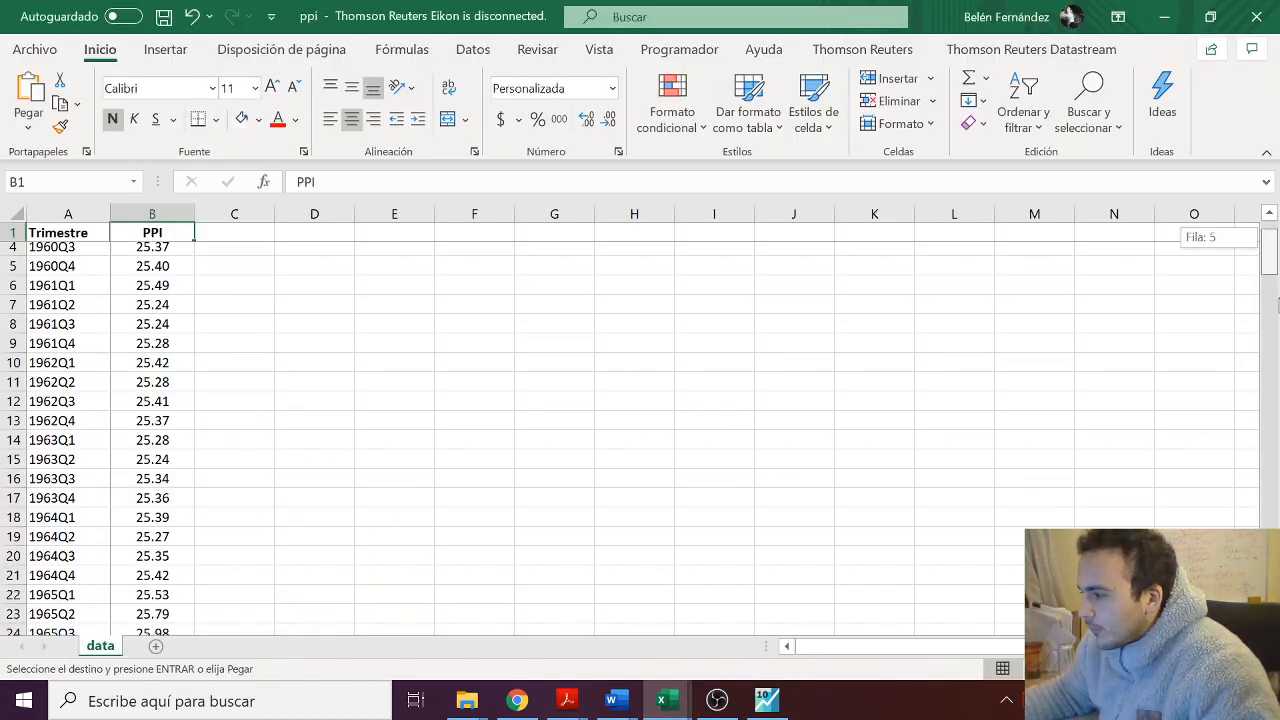
{"action": "left_click_drag", "start_coordinate": [1268, 255], "coordinate": [1268, 590]}
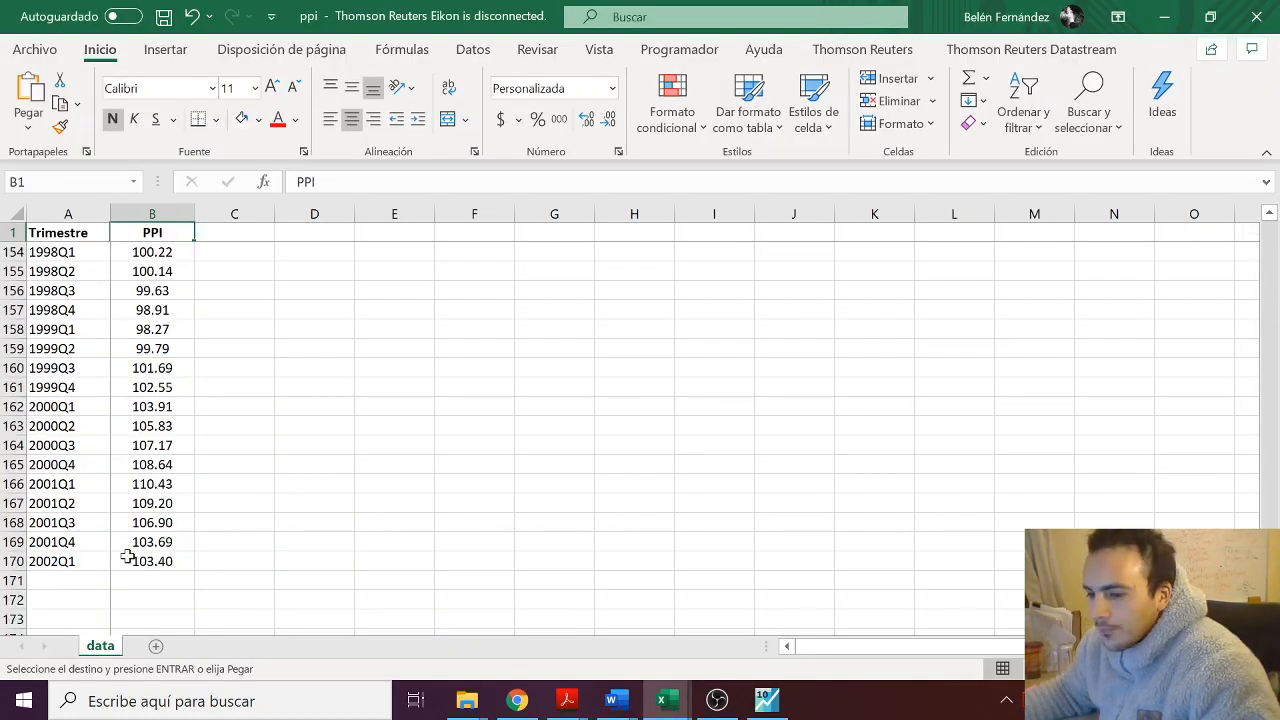
{"action": "left_click", "coordinate": [717, 700]}
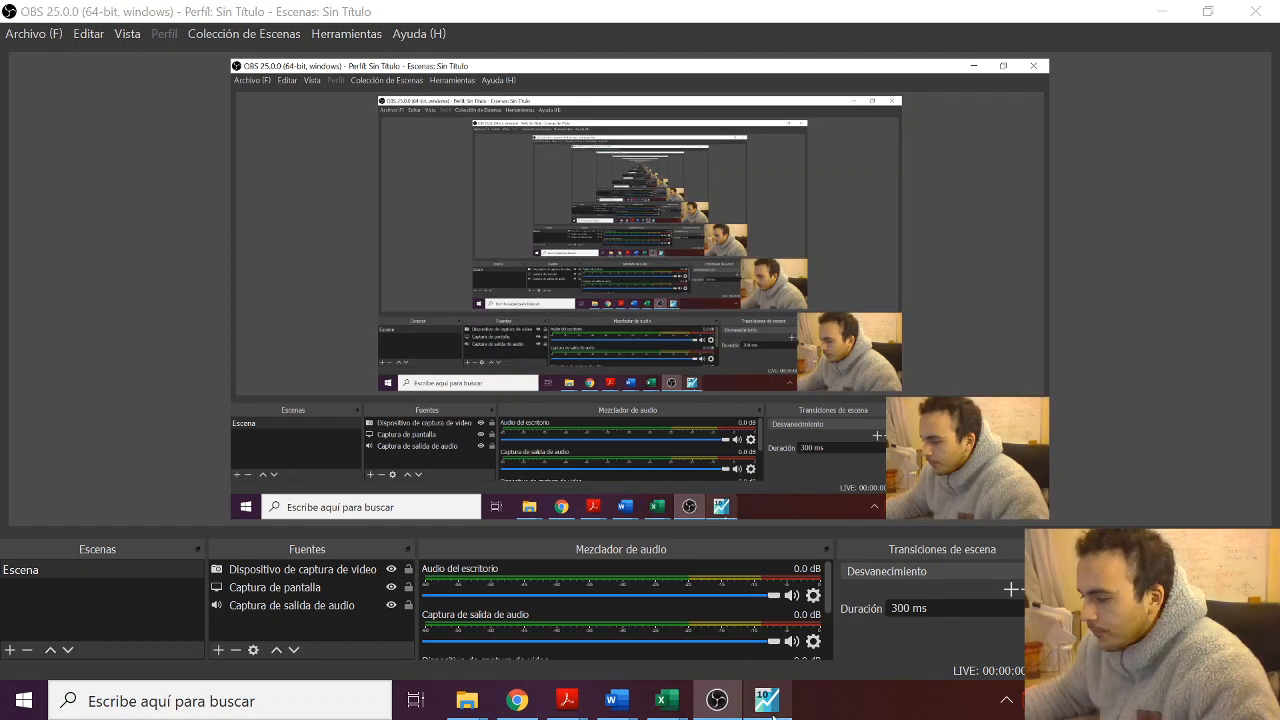
{"action": "left_click", "coordinate": [767, 700]}
{"action": "type", "text": "200"}
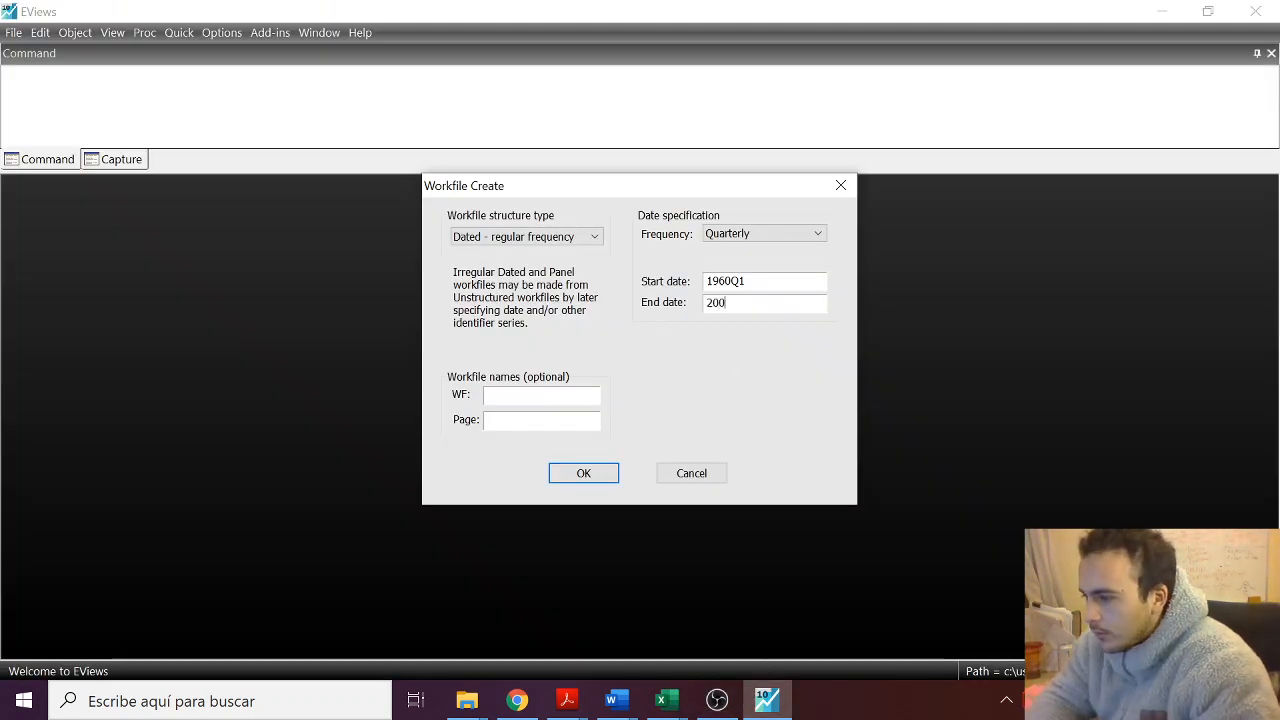
{"action": "type", "text": "2Q1"}
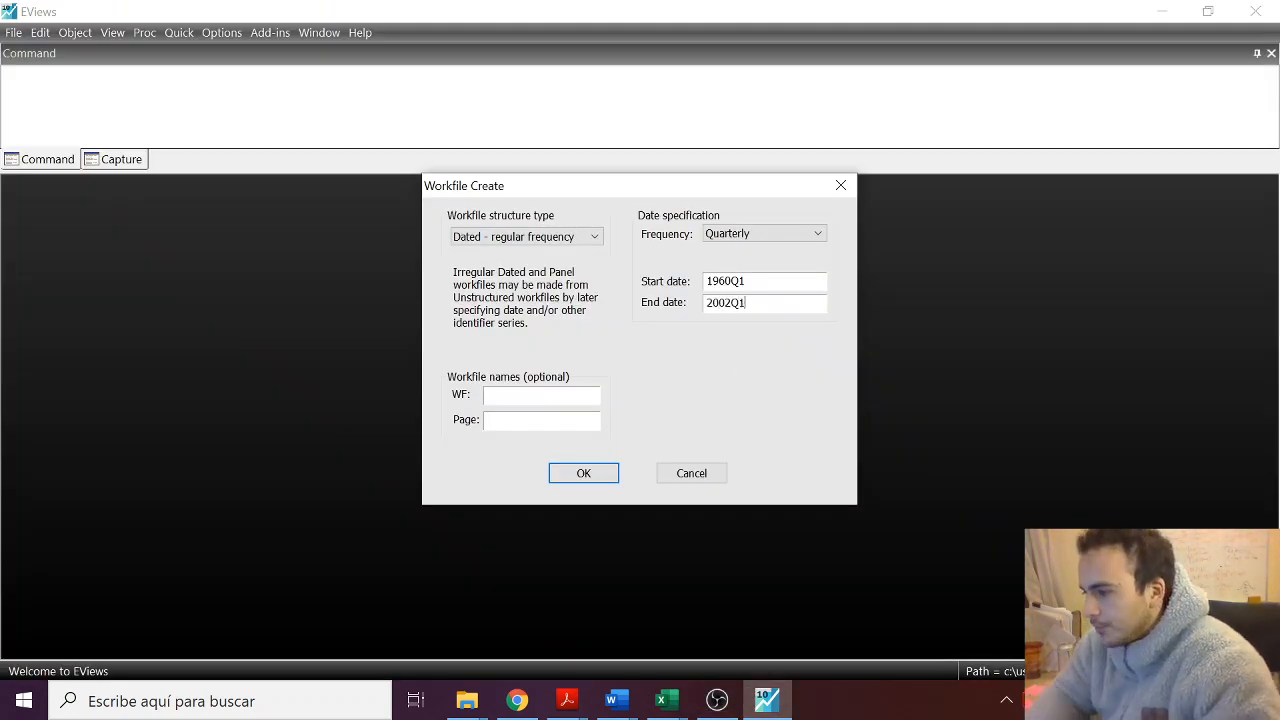
{"action": "left_click", "coordinate": [604, 474]}
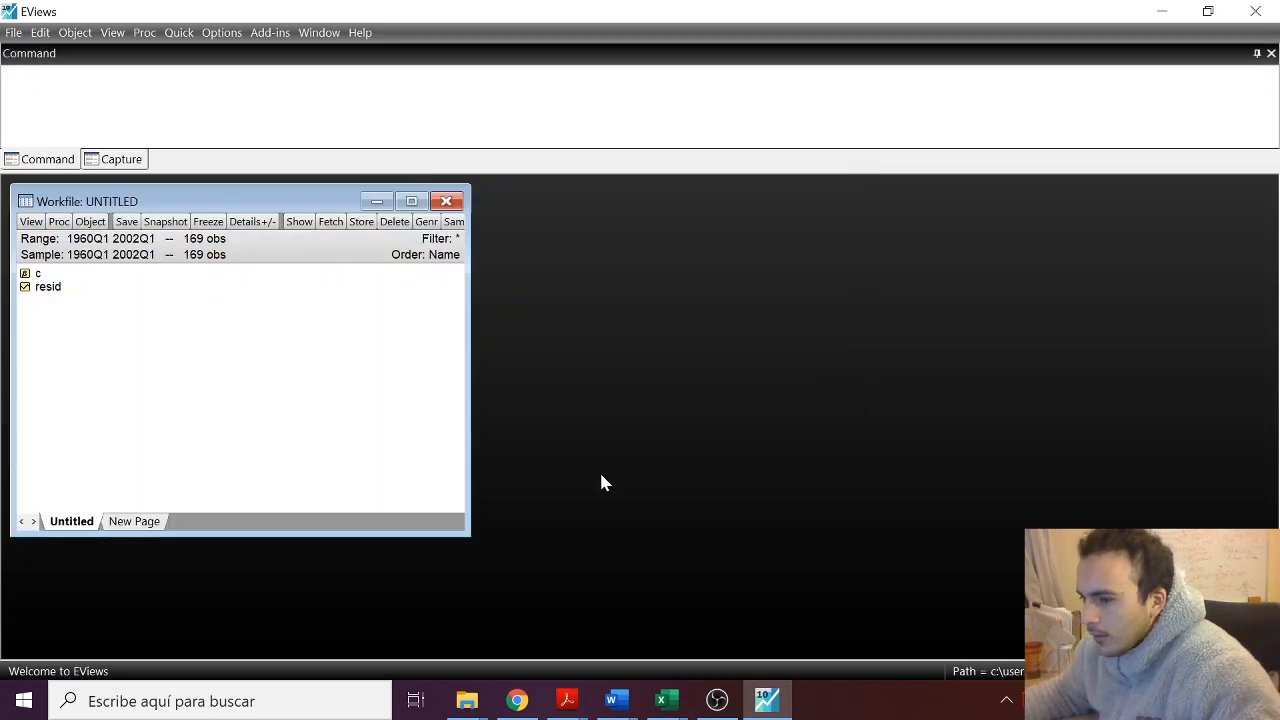
{"action": "left_click", "coordinate": [410, 203]}
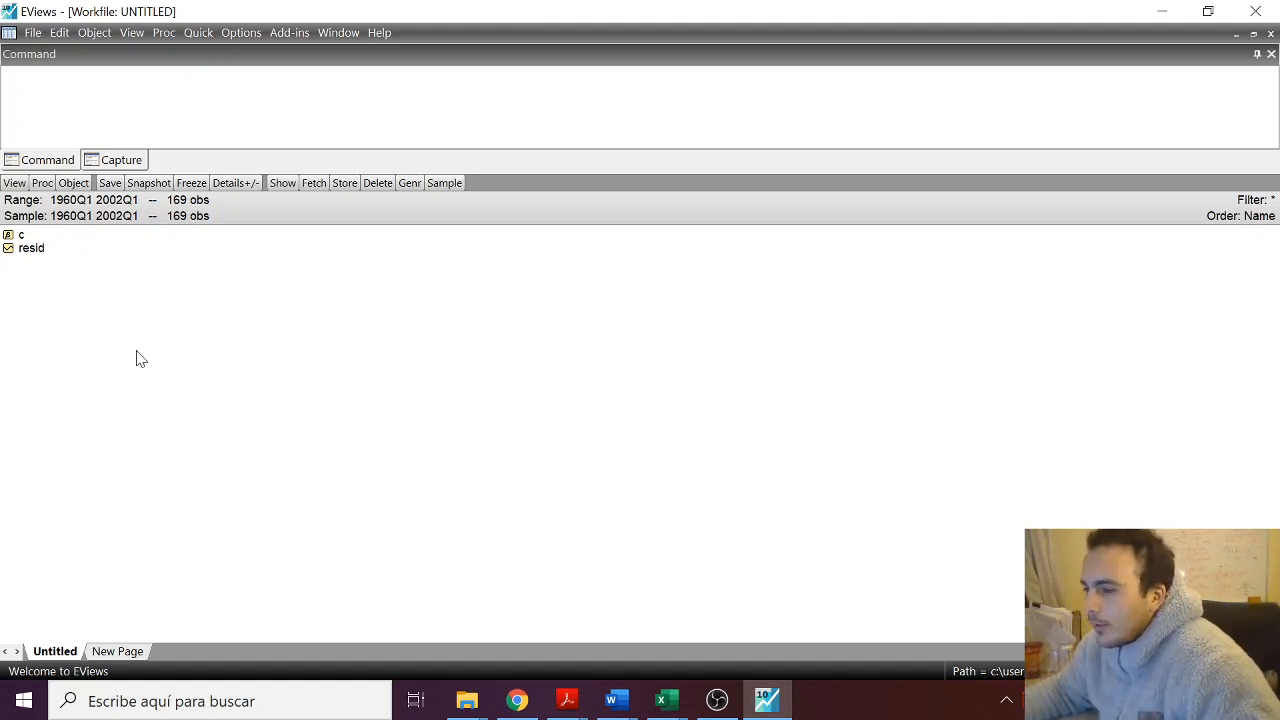
Create a new Series object named mi_primera_serie in the workfile.
{"action": "right_click", "coordinate": [57, 306]}
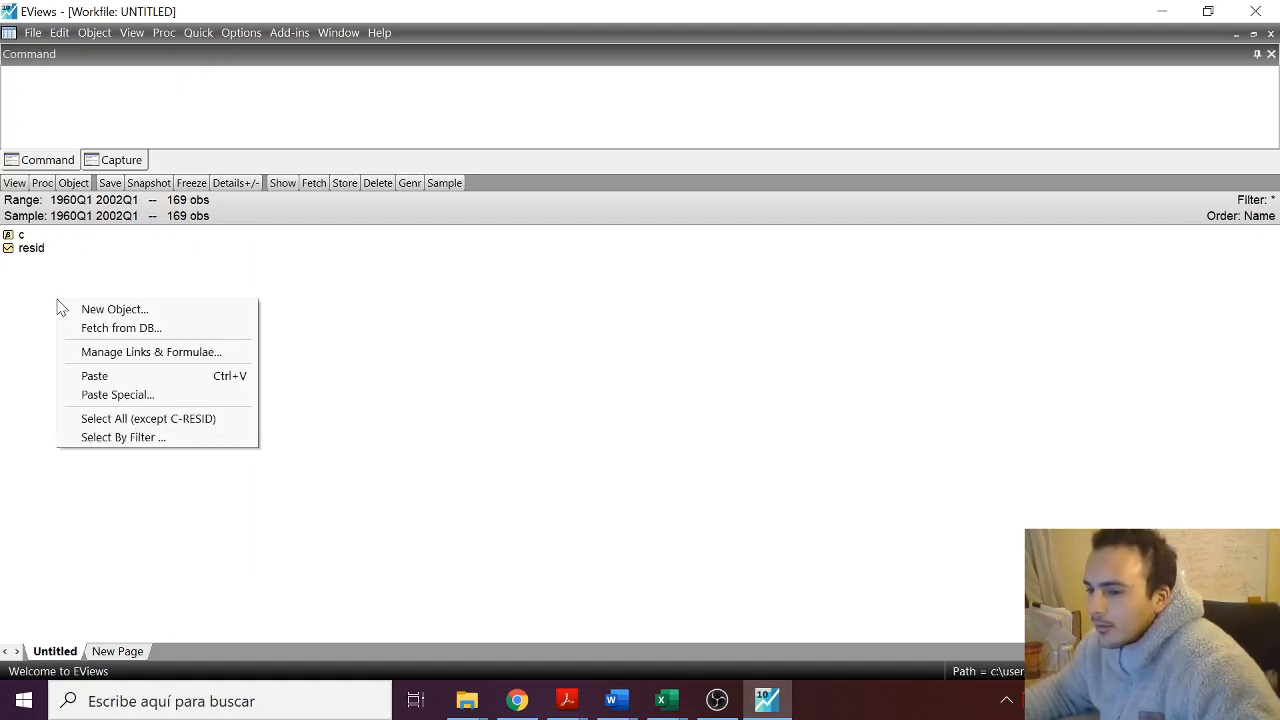
{"action": "left_click", "coordinate": [124, 315]}
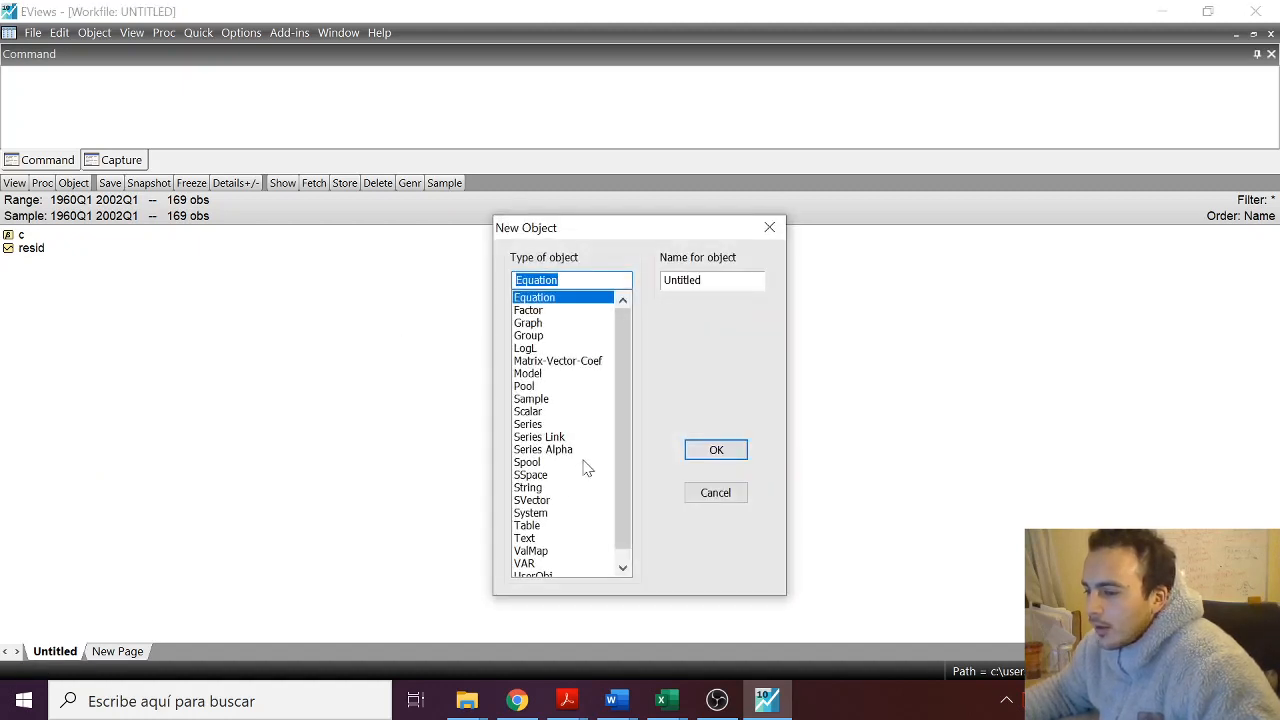
{"action": "left_click", "coordinate": [538, 426]}
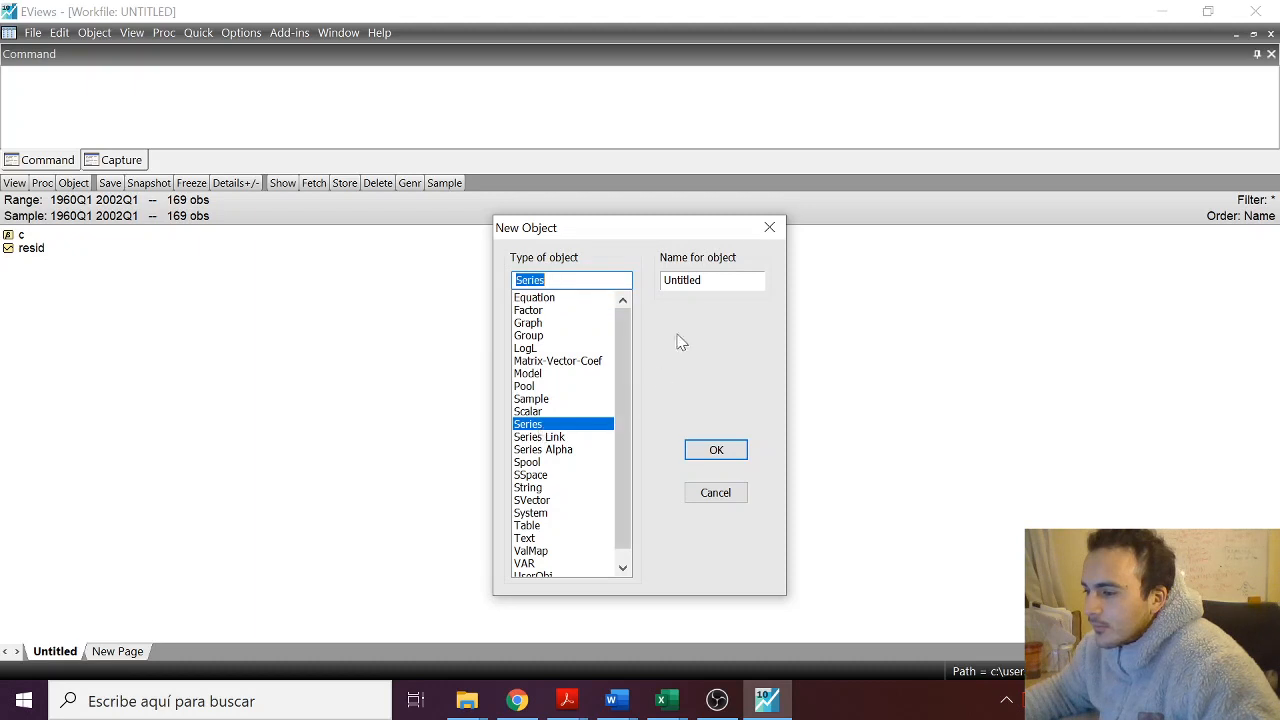
{"action": "double_click", "coordinate": [700, 282]}
{"action": "type", "text": "m"}
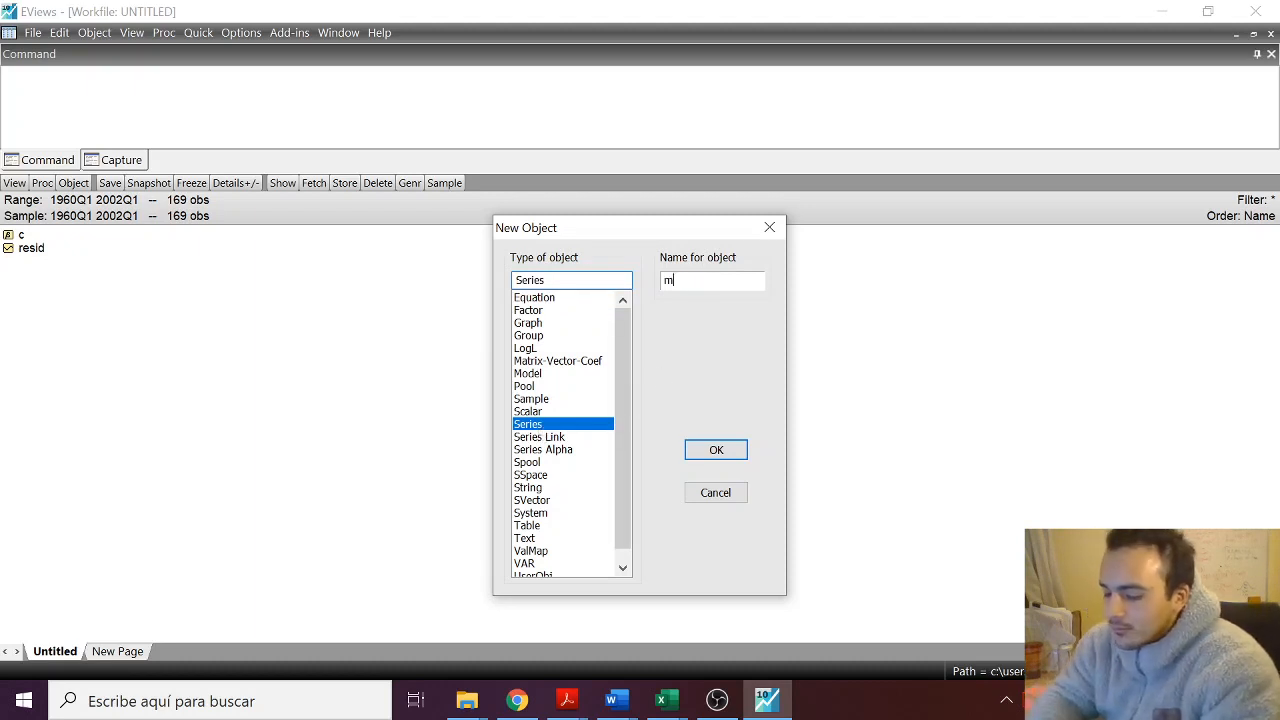
{"action": "type", "text": "i_pri"}
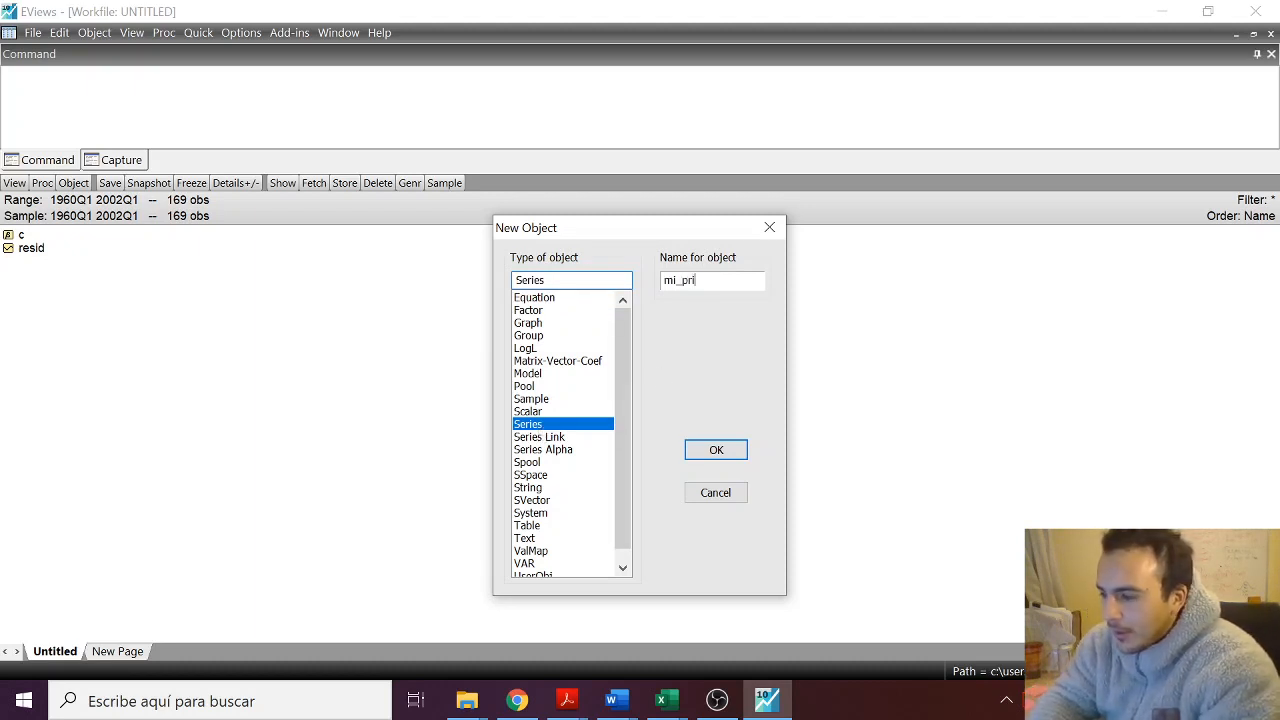
{"action": "type", "text": "mera_serie"}
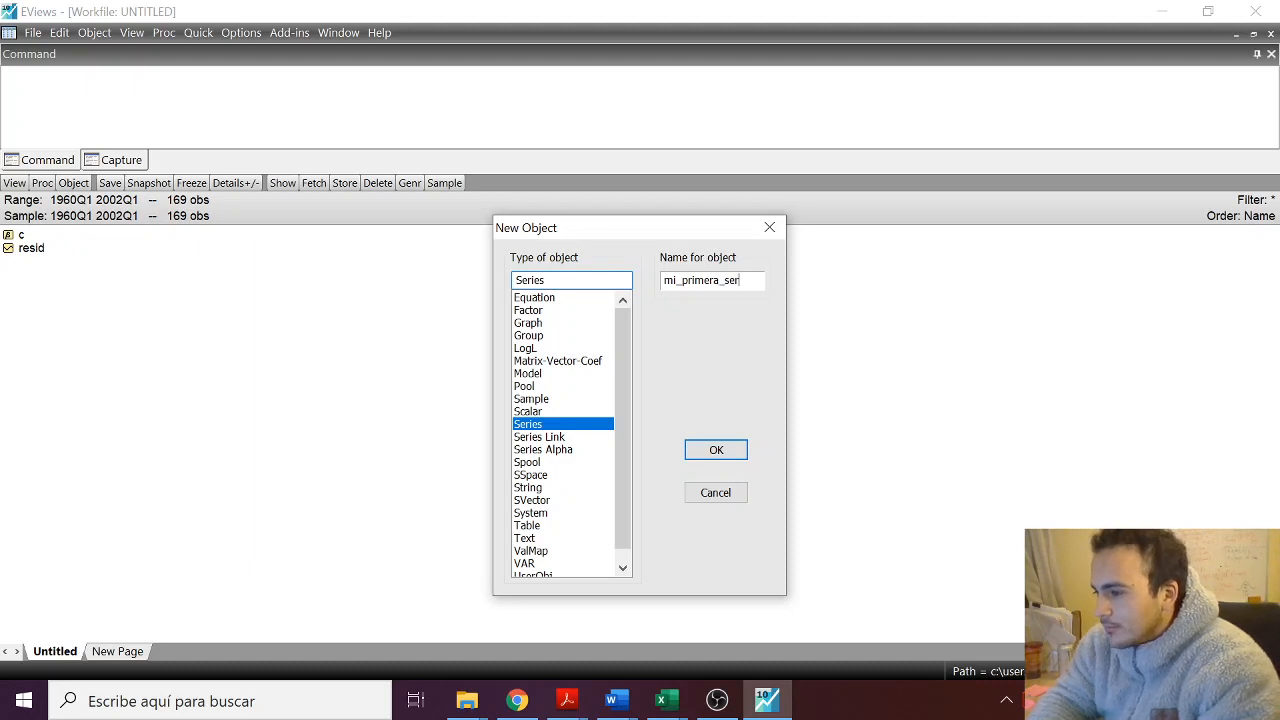
{"action": "left_click", "coordinate": [731, 451]}
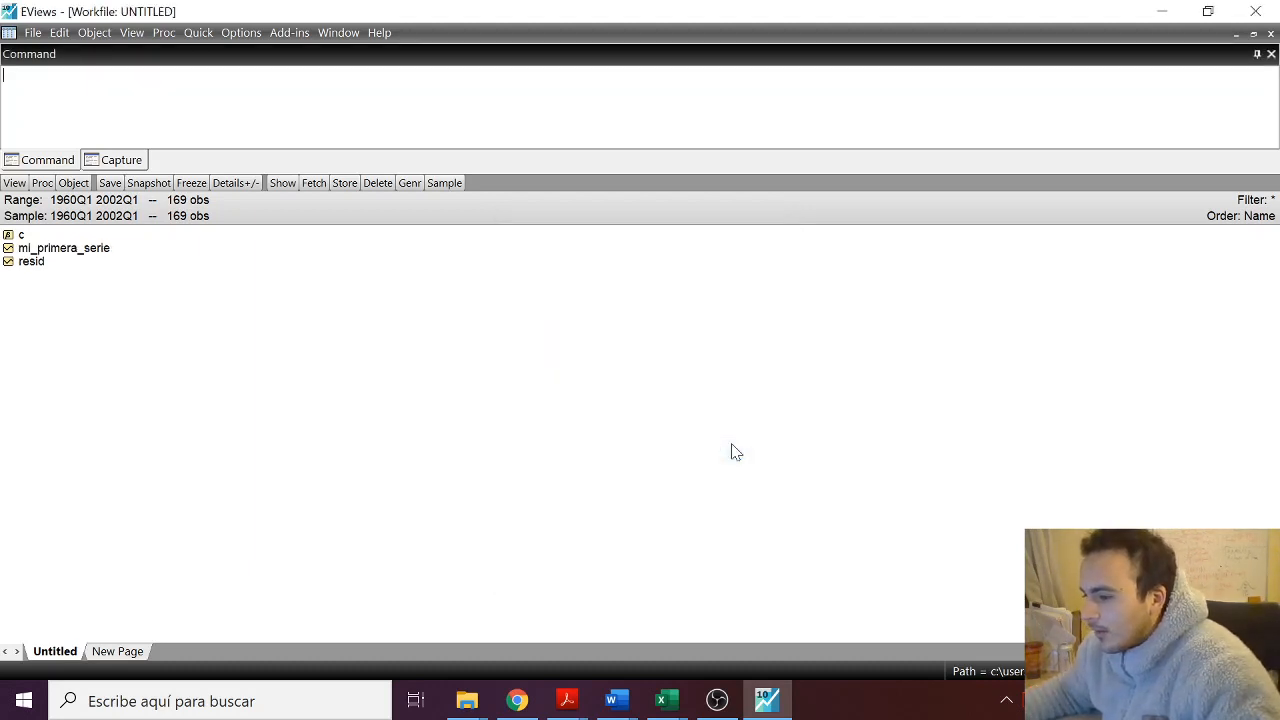
Open the mi_primera_serie series and enable editing with the 1960Q1 cell selected.
{"action": "double_click", "coordinate": [104, 250]}
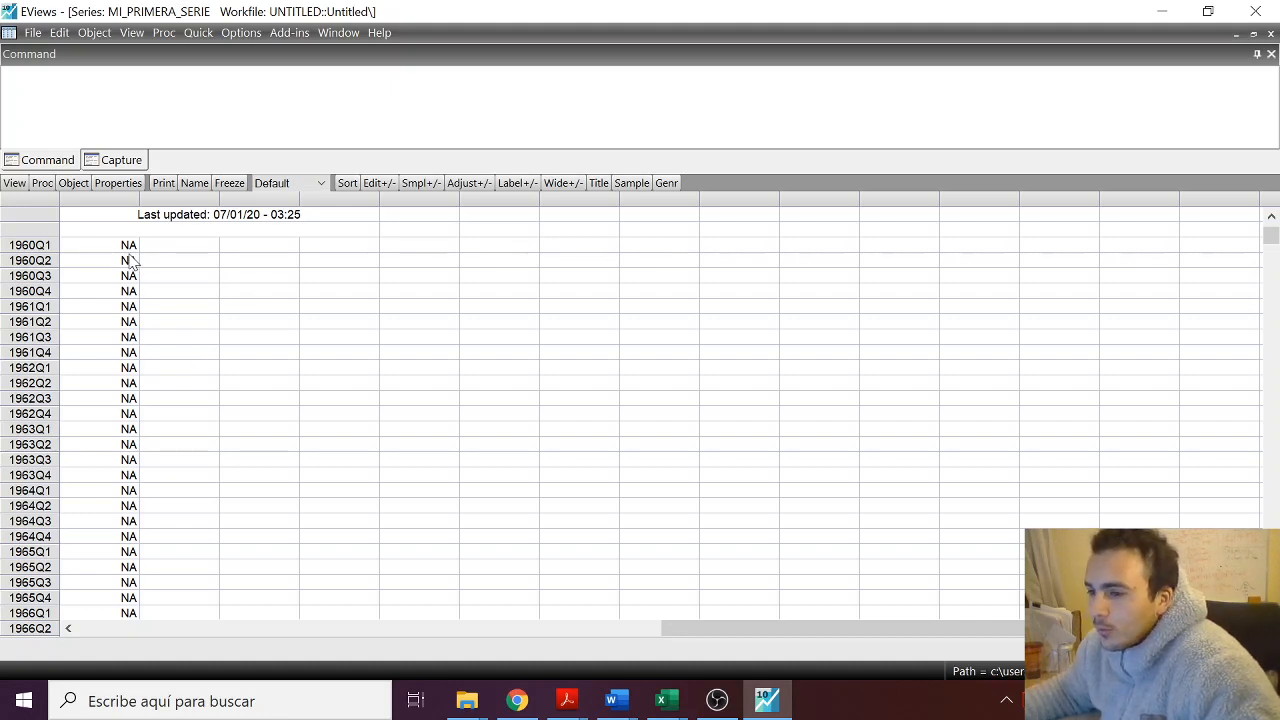
{"action": "scroll", "coordinate": [131, 260], "scroll_direction": "down", "scroll_amount": 2}
{"action": "scroll", "coordinate": [131, 260], "scroll_direction": "up", "scroll_amount": 2}
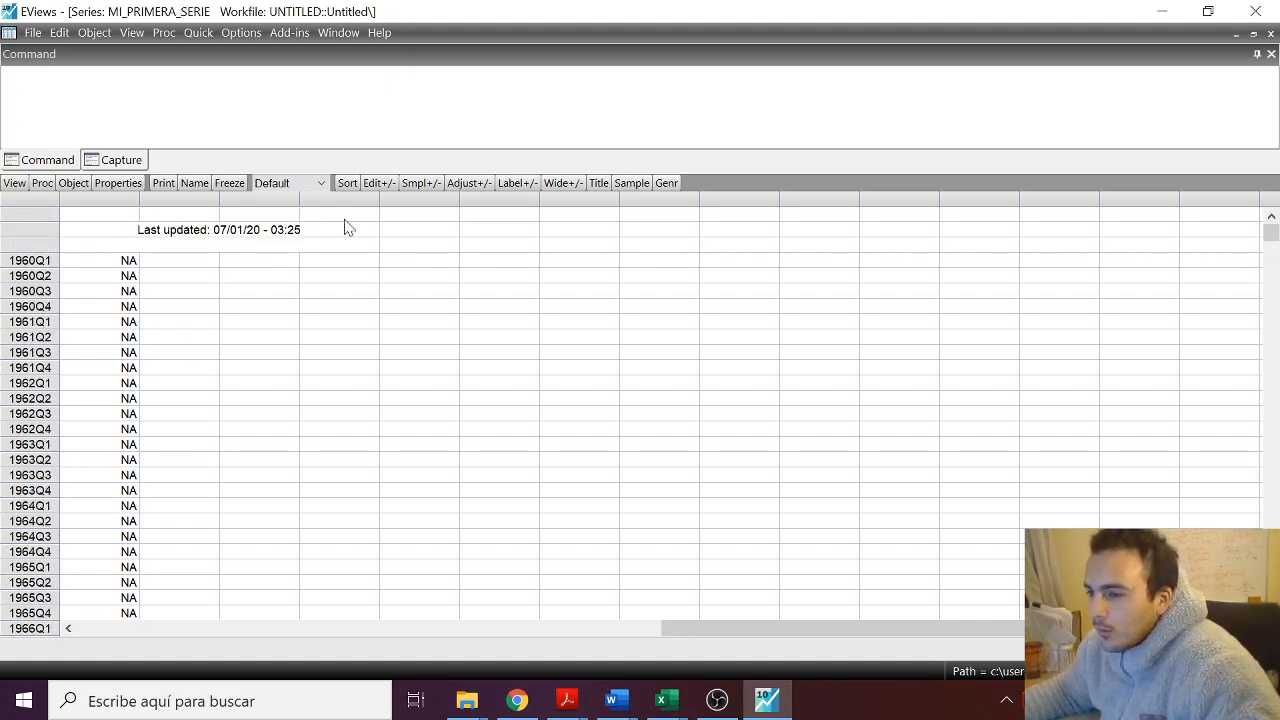
{"action": "left_click", "coordinate": [380, 184]}
{"action": "left_click", "coordinate": [112, 285]}
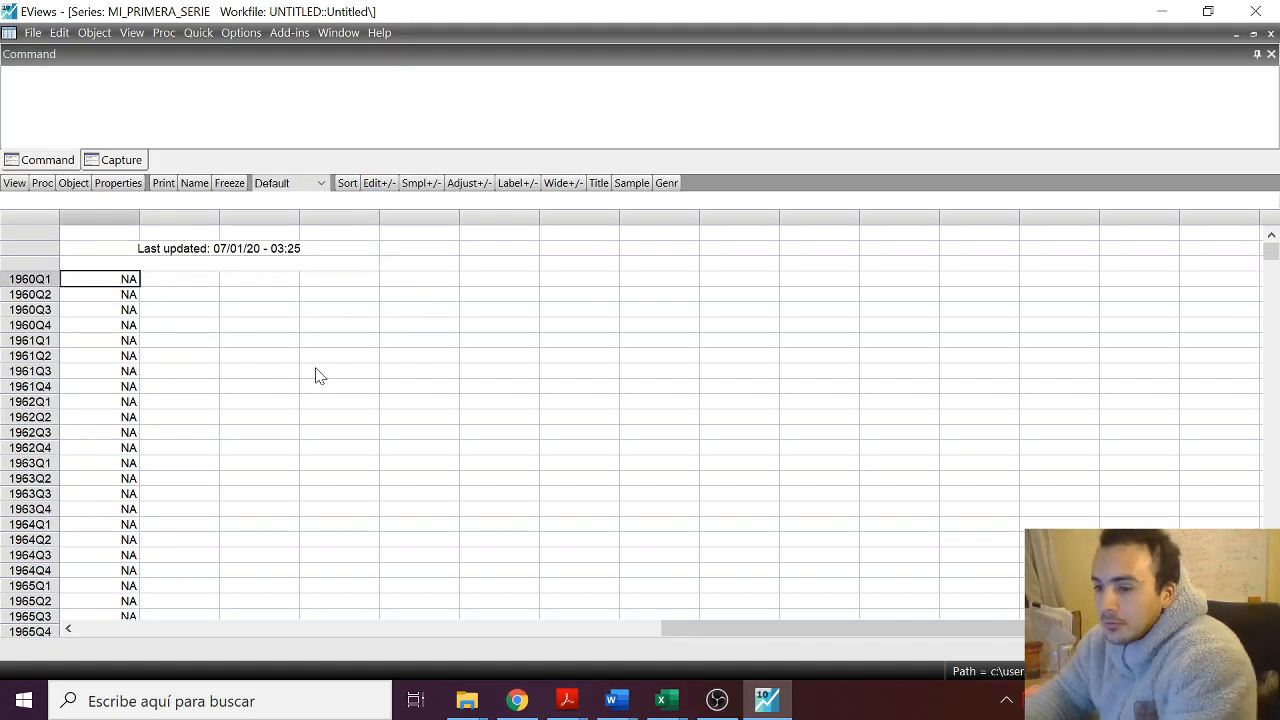
Enter 89, 51 and 20 as the values for 1960Q1, 1960Q2 and 1960Q3, and close the series.
{"action": "type", "text": "89"}
{"action": "key", "text": "Return"}
{"action": "type", "text": "51"}
{"action": "key", "text": "Return"}
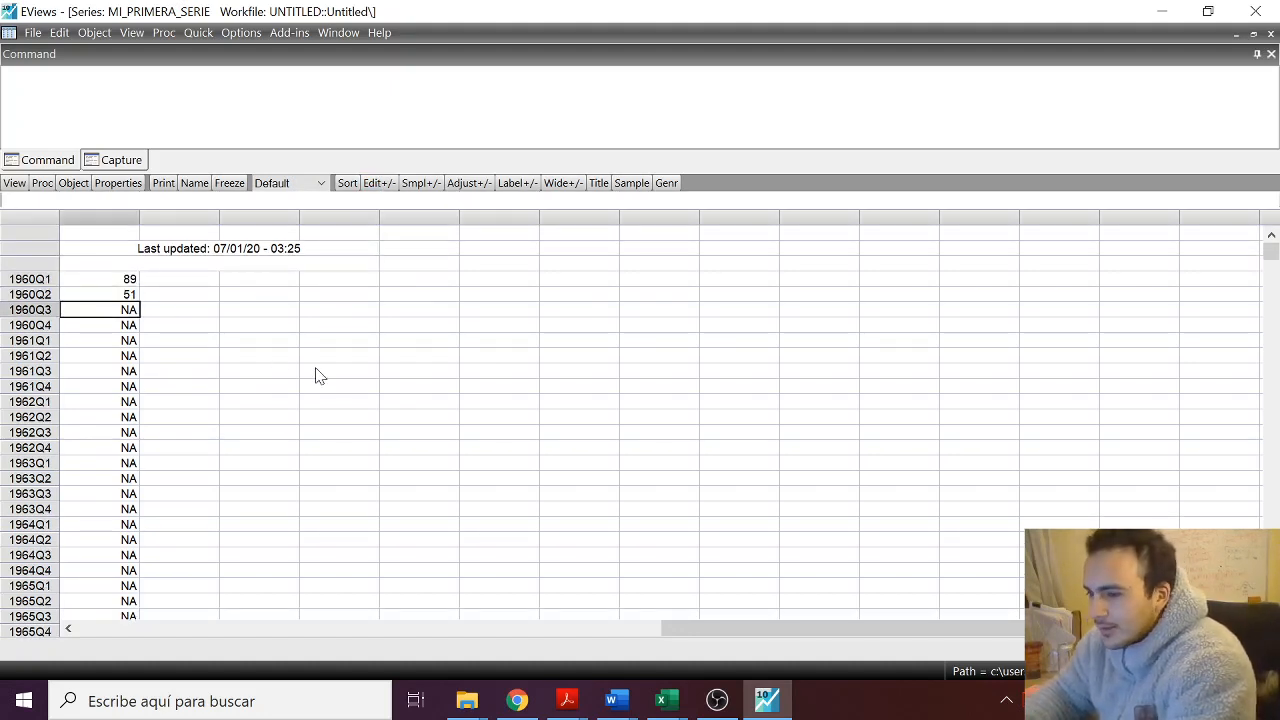
{"action": "type", "text": "20"}
{"action": "key", "text": "Return"}
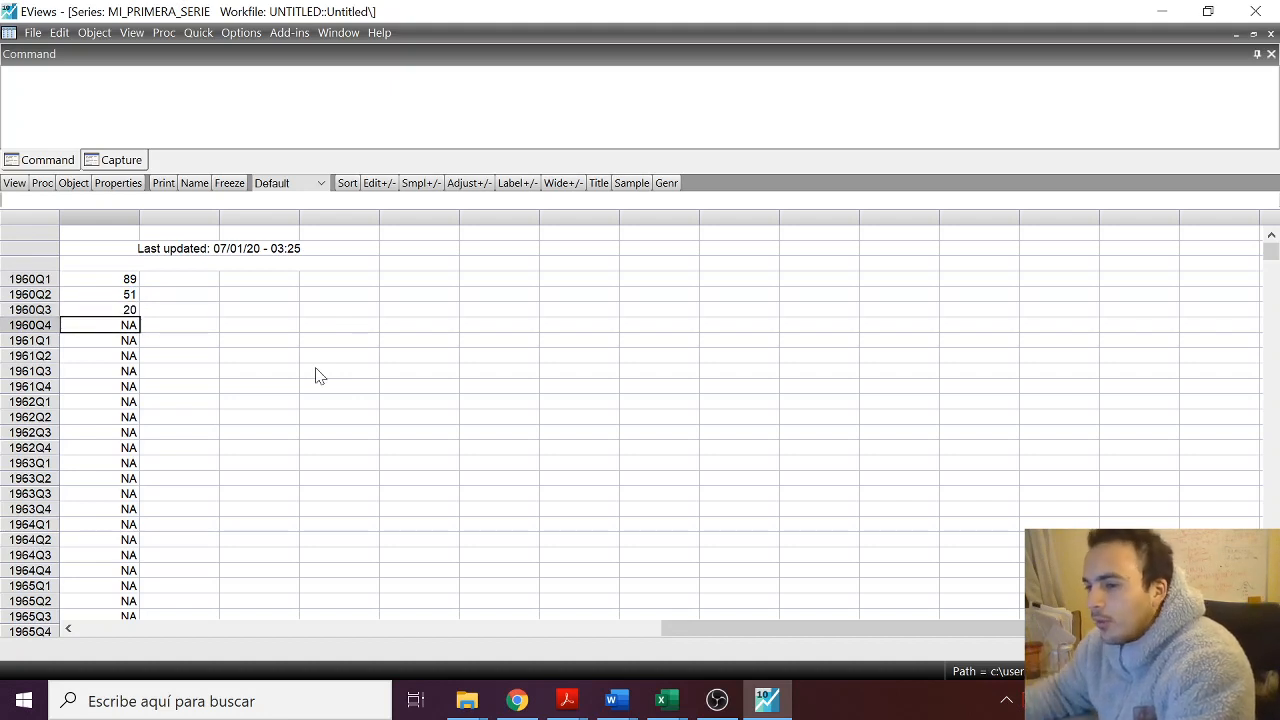
{"action": "key", "text": "Return"}
{"action": "key", "text": "Up"}
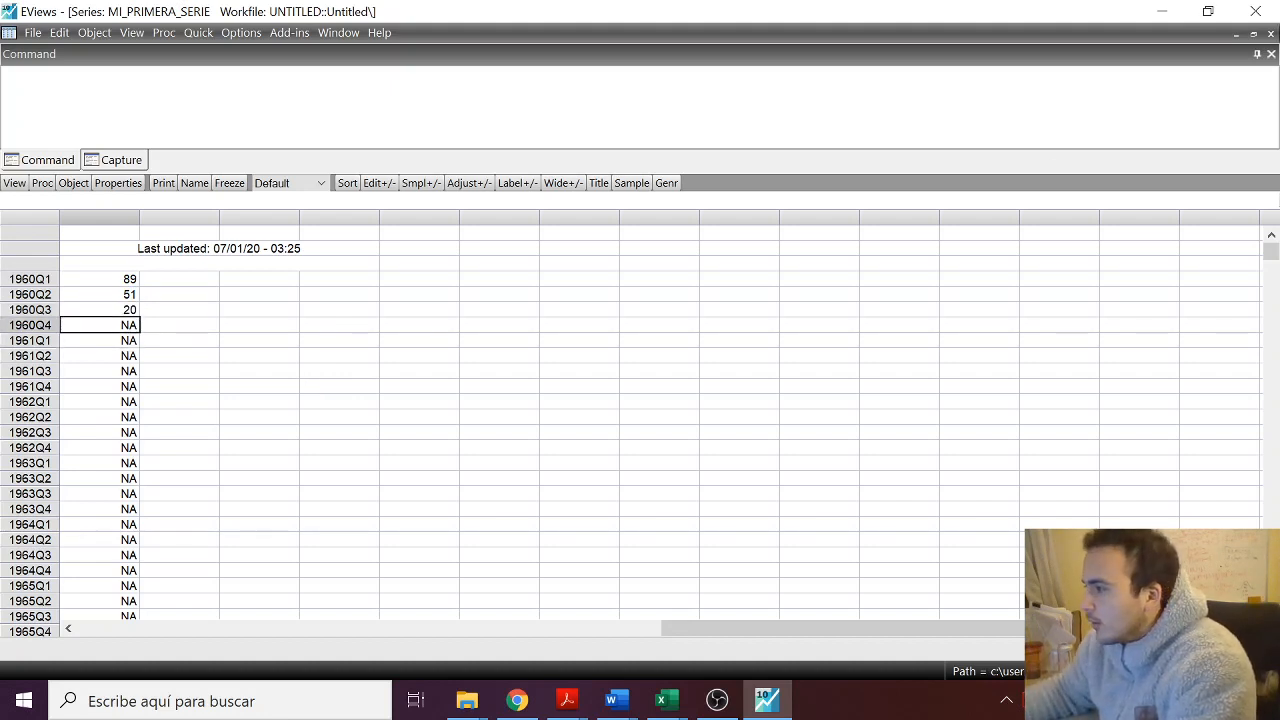
{"action": "left_click", "coordinate": [1271, 34]}
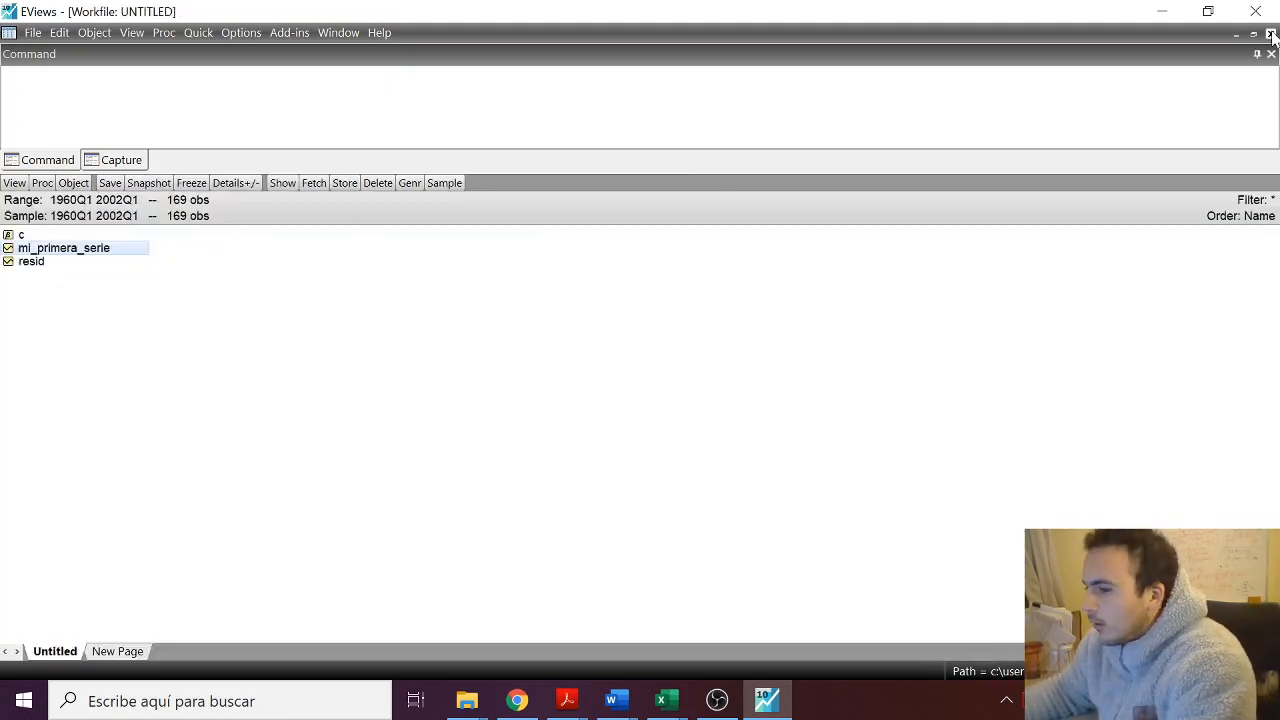
Delete the mi_primera_serie series from the workfile and confirm the deletion.
{"action": "right_click", "coordinate": [98, 250]}
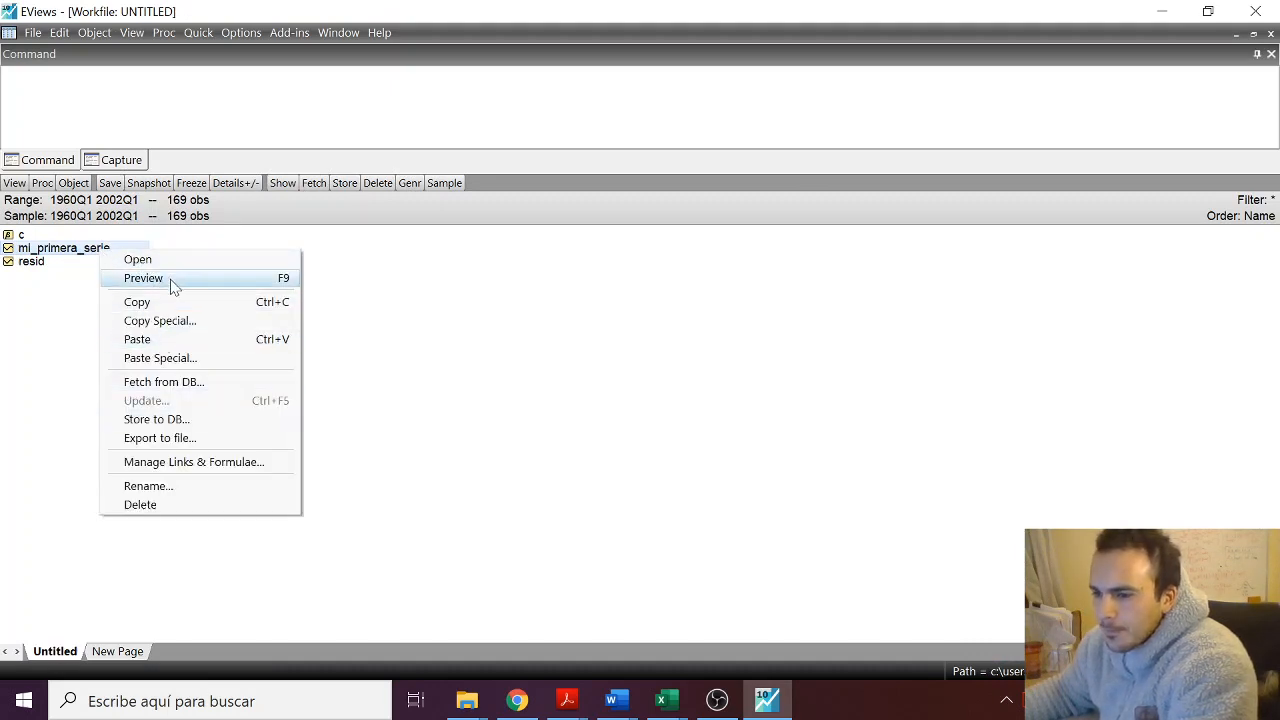
{"action": "right_click", "coordinate": [50, 250]}
{"action": "right_click", "coordinate": [52, 250]}
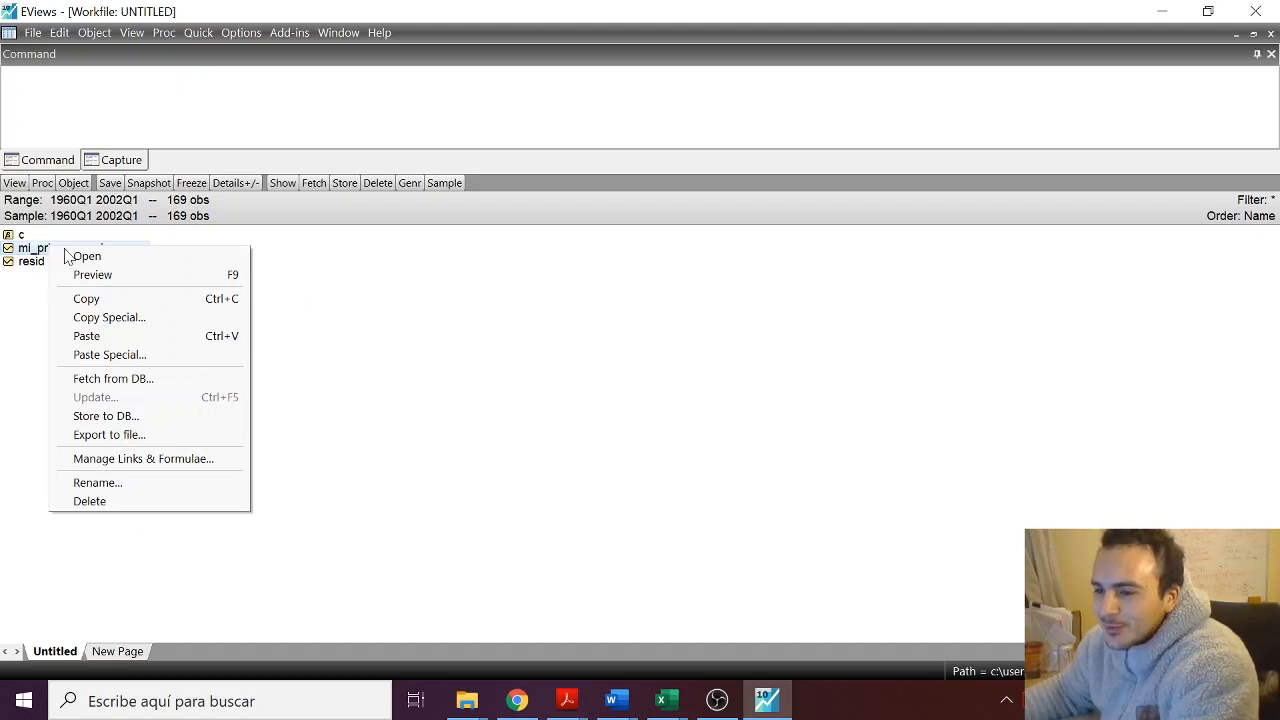
{"action": "left_click", "coordinate": [105, 507]}
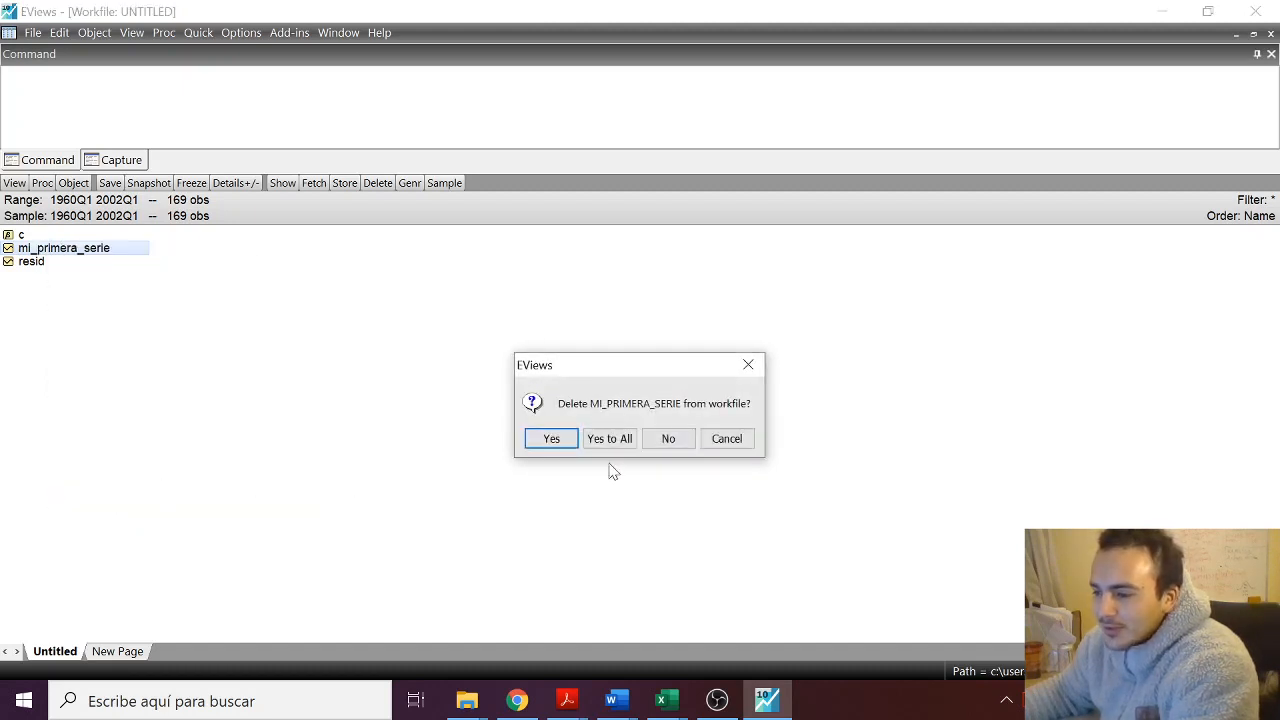
{"action": "left_click", "coordinate": [551, 440]}
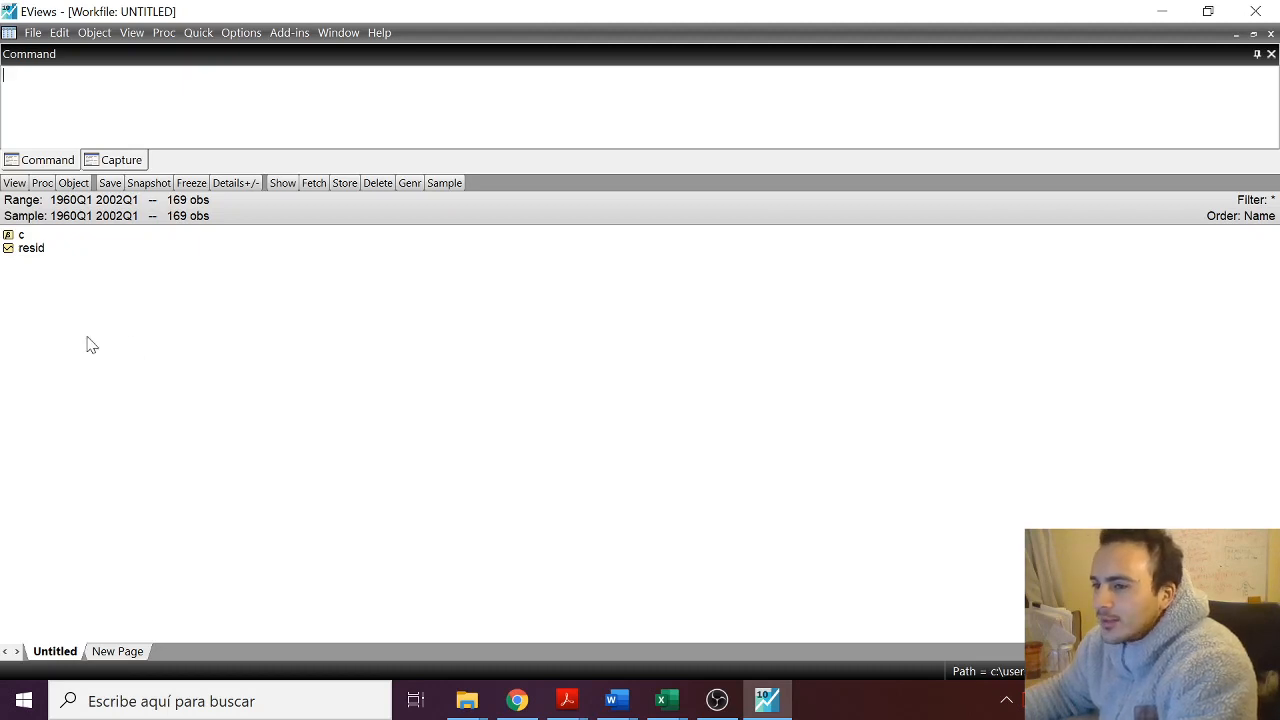
Start importing the ppi Excel worksheet from the Descargas folder into the current workfile page.
{"action": "left_click", "coordinate": [163, 33]}
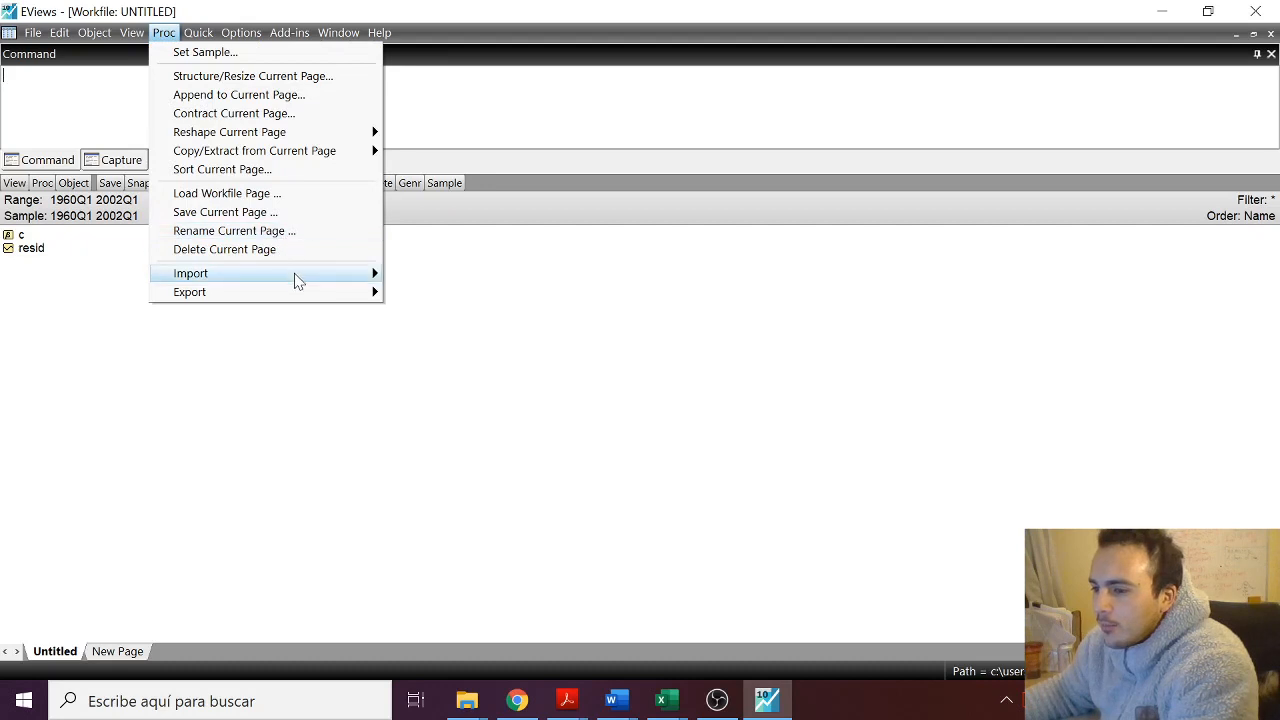
{"action": "mouse_move", "coordinate": [305, 280]}
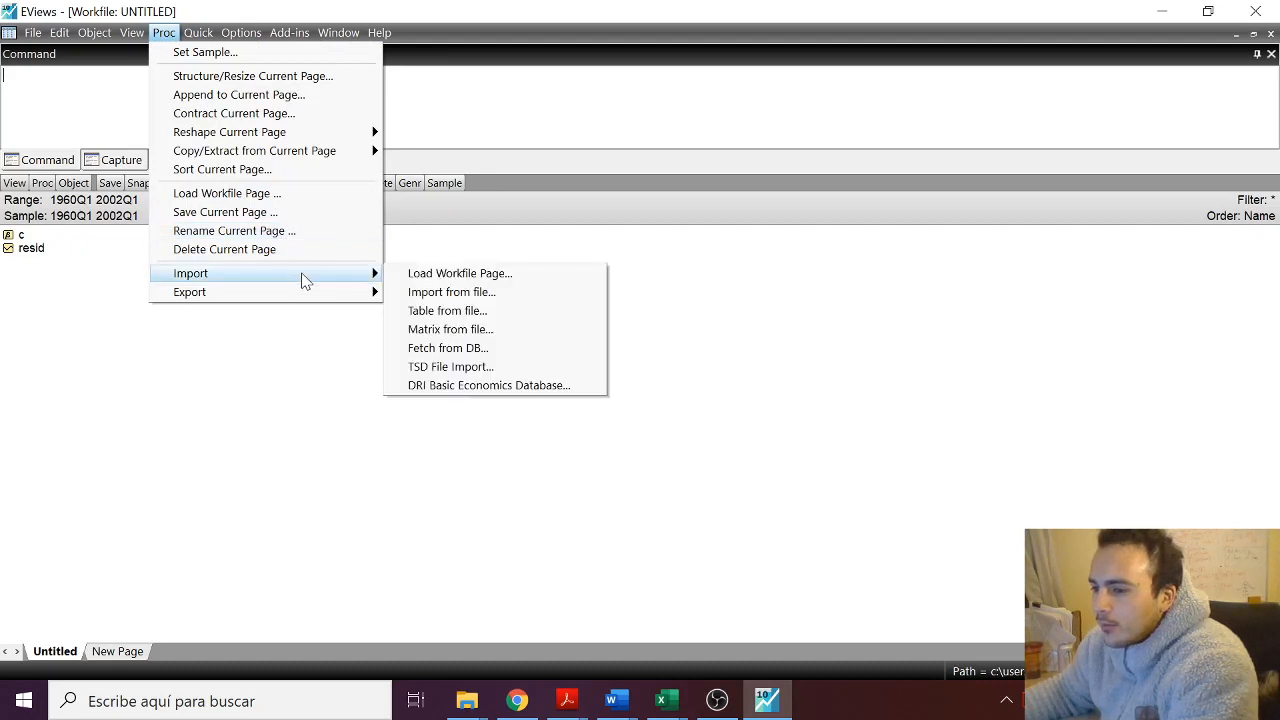
{"action": "left_click", "coordinate": [517, 296]}
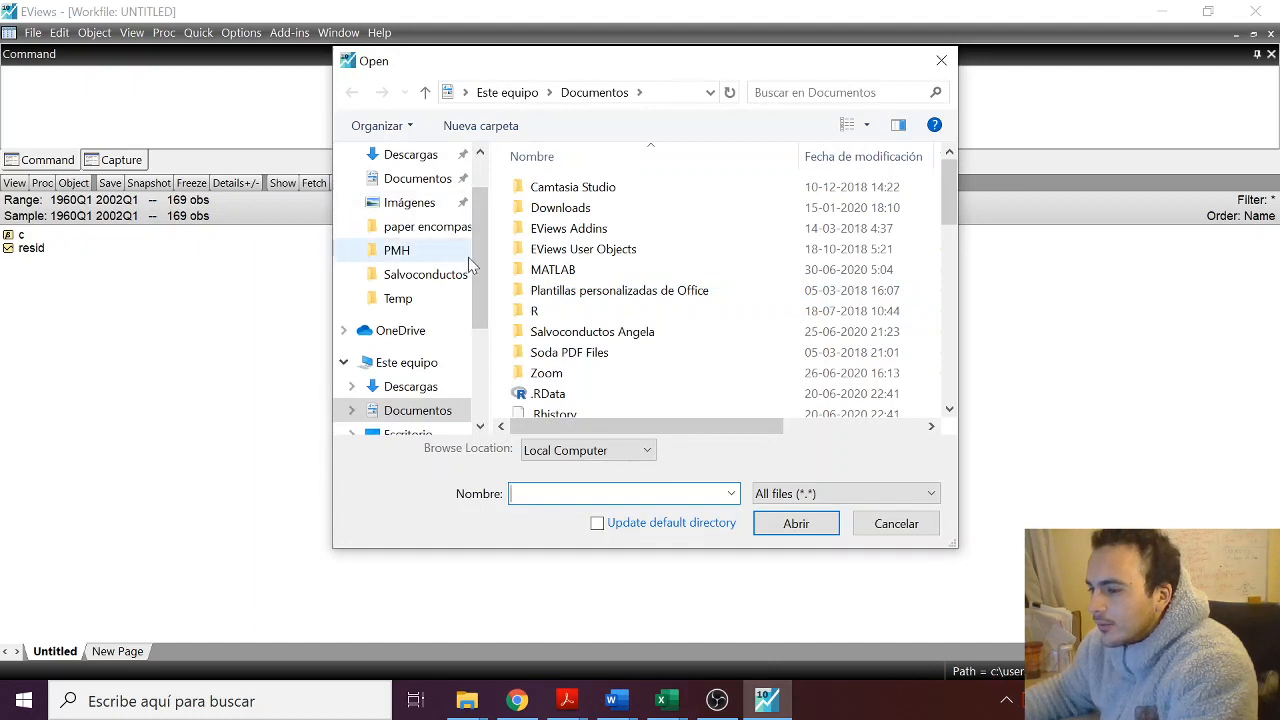
{"action": "scroll", "coordinate": [475, 220], "scroll_direction": "up", "scroll_amount": 1}
{"action": "left_click", "coordinate": [412, 220]}
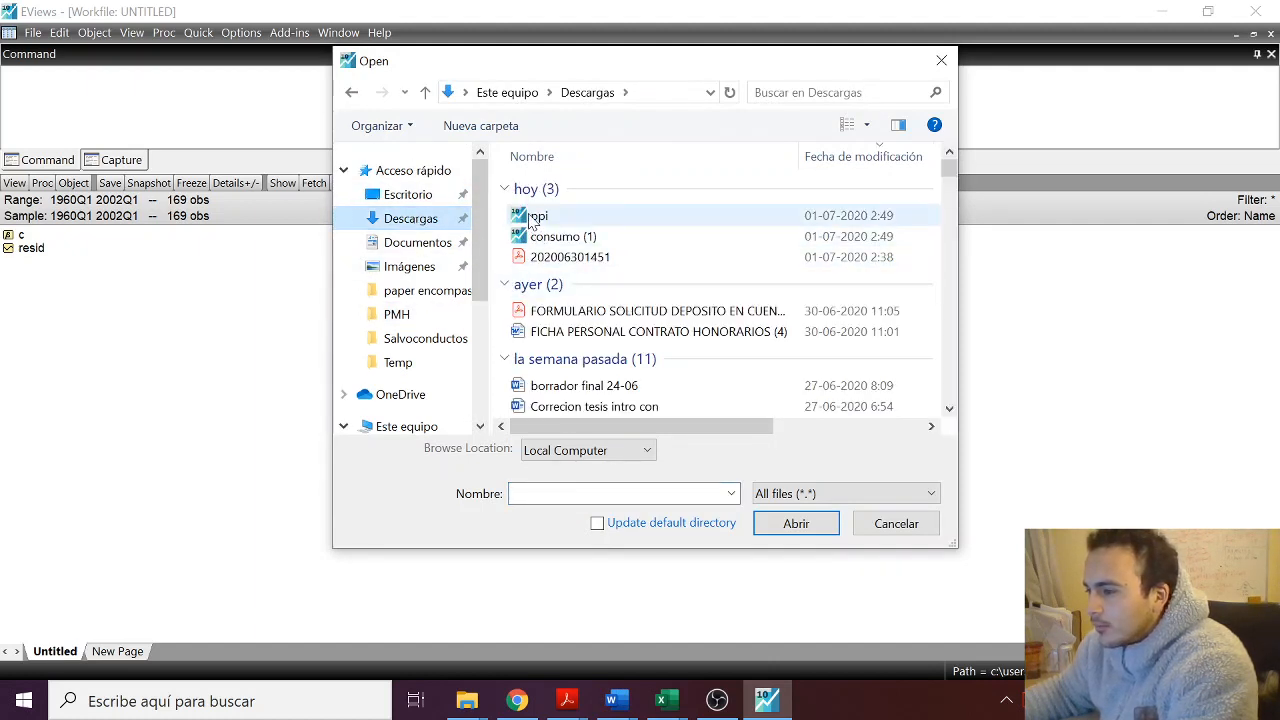
{"action": "left_click", "coordinate": [533, 220]}
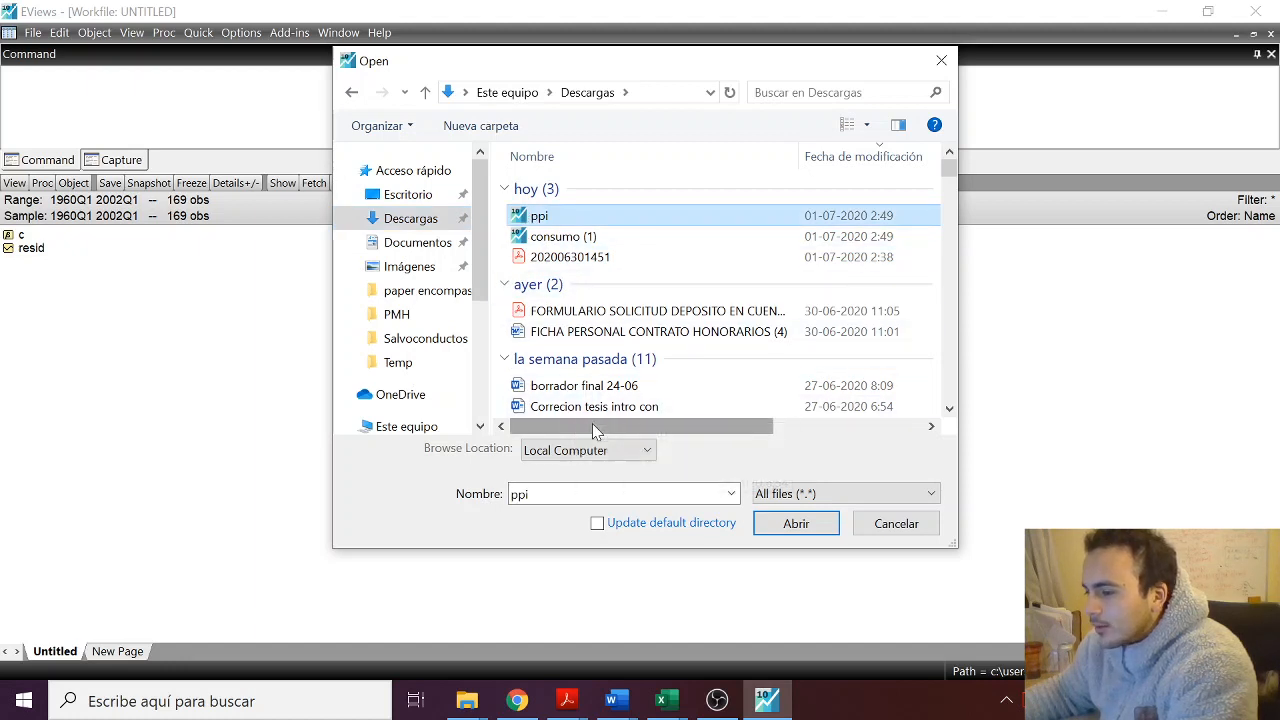
{"action": "left_click_drag", "start_coordinate": [611, 426], "coordinate": [765, 440]}
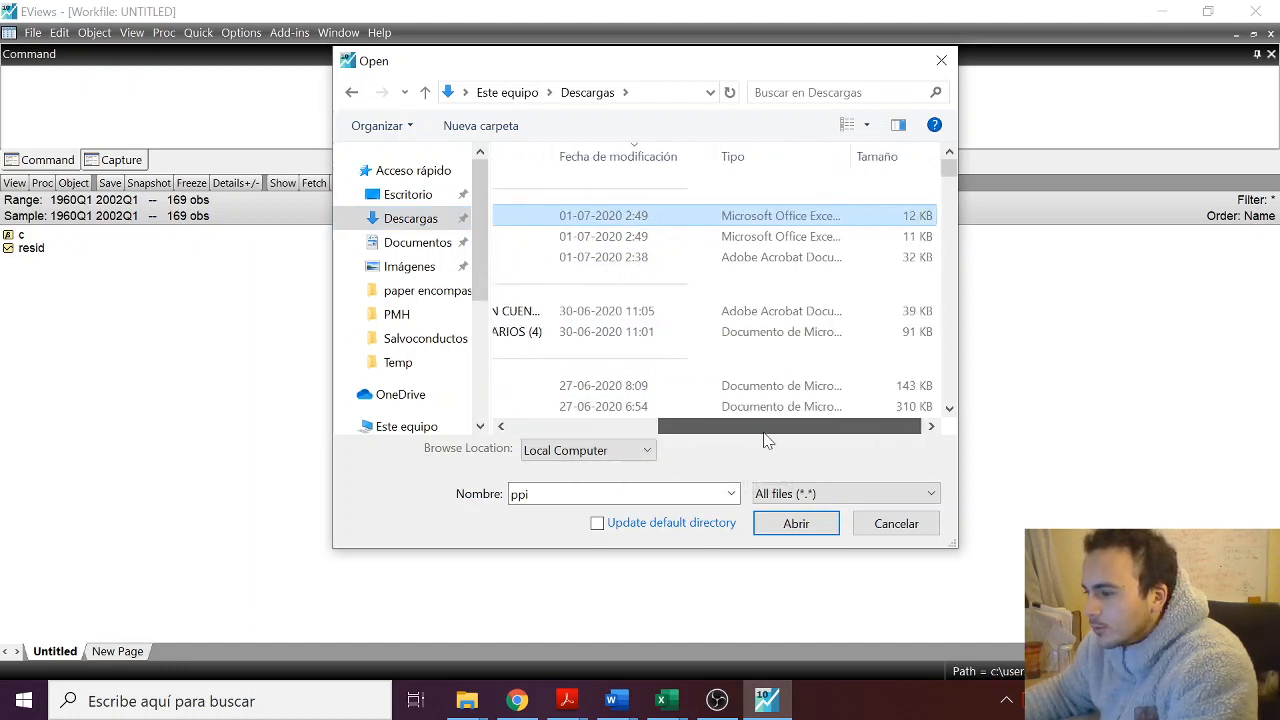
{"action": "left_click_drag", "start_coordinate": [848, 164], "coordinate": [912, 162]}
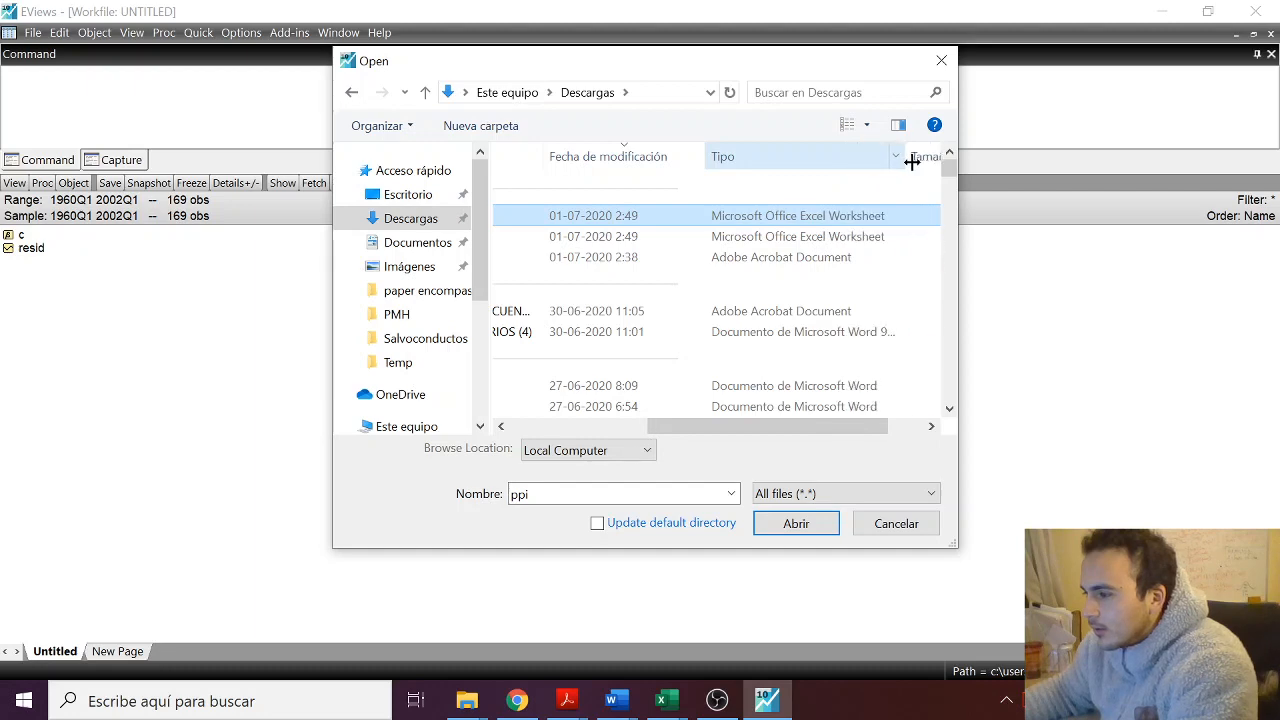
{"action": "left_click_drag", "start_coordinate": [826, 423], "coordinate": [688, 425]}
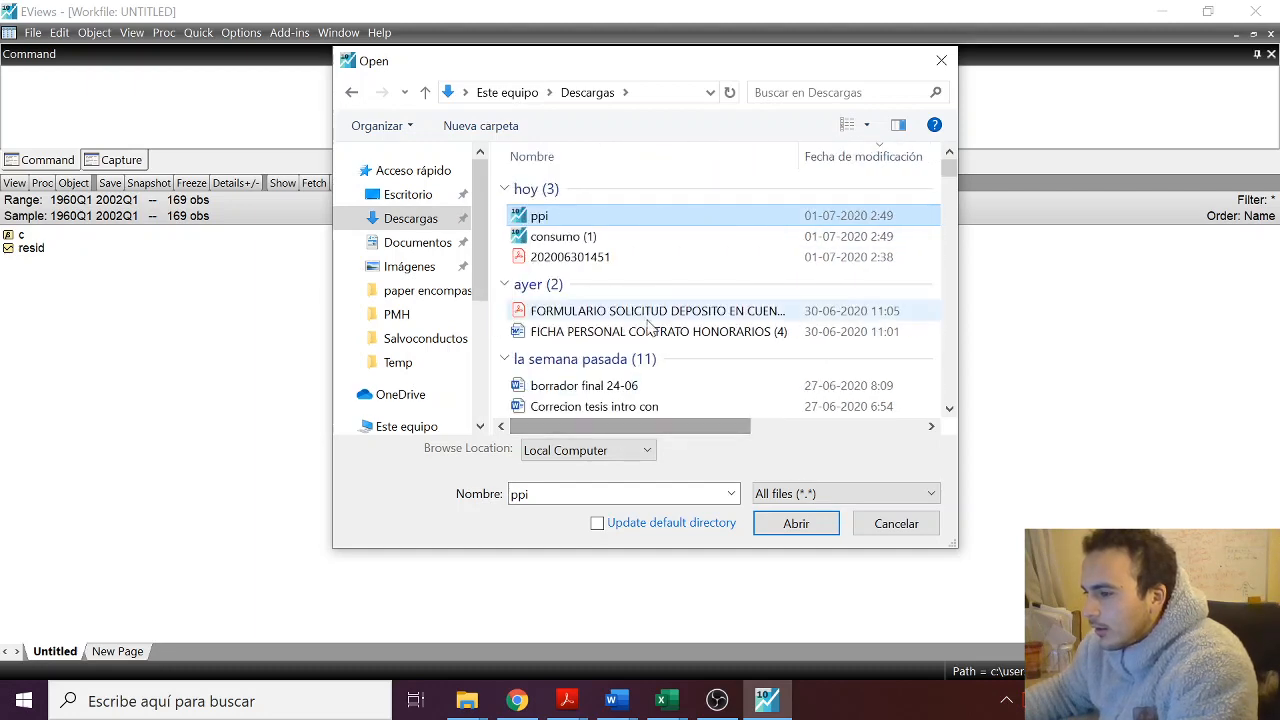
{"action": "left_click", "coordinate": [786, 522]}
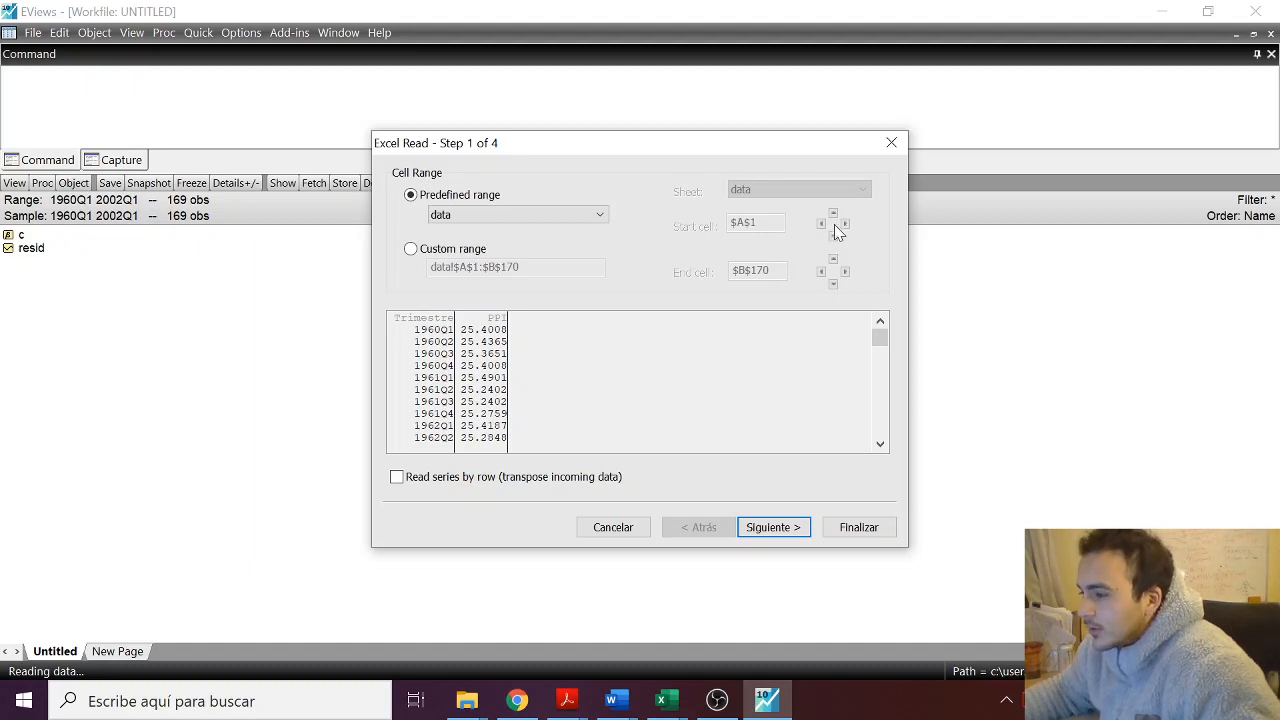
Try a custom cell range in the Excel import by moving the start cell down to A4 and back to A1, and cancel the import.
{"action": "left_click", "coordinate": [410, 248]}
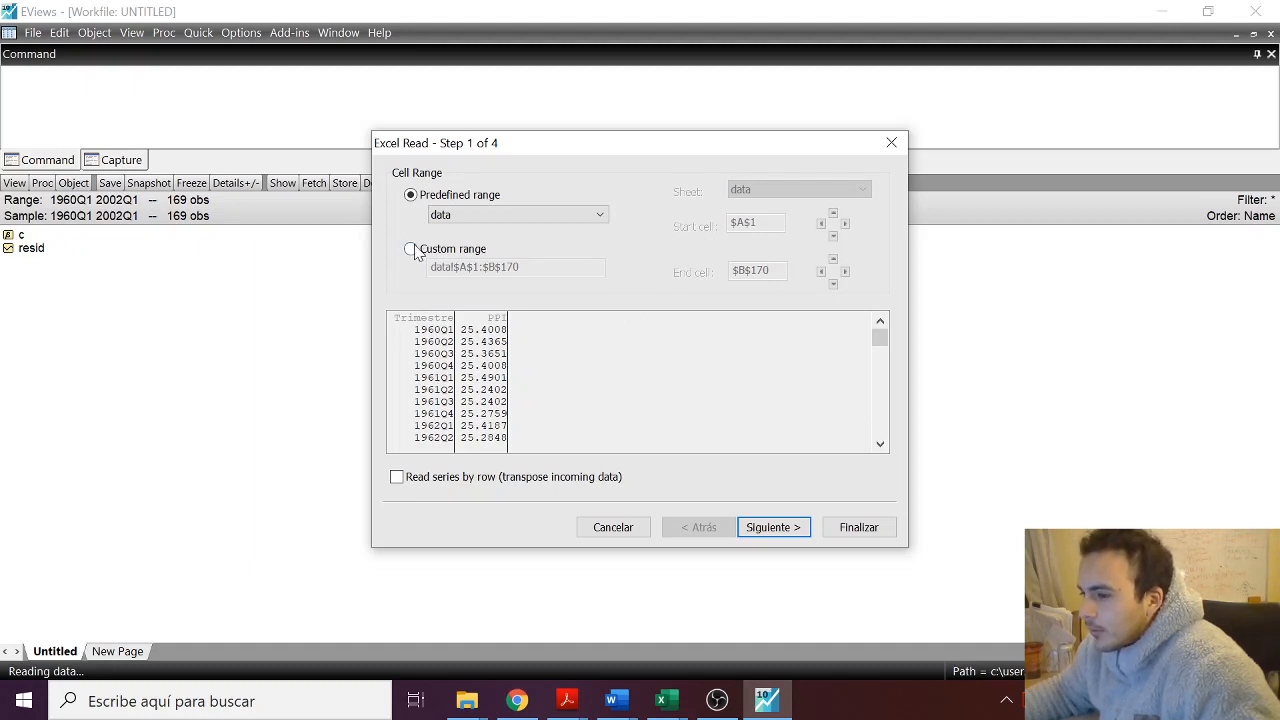
{"action": "left_click", "coordinate": [833, 212]}
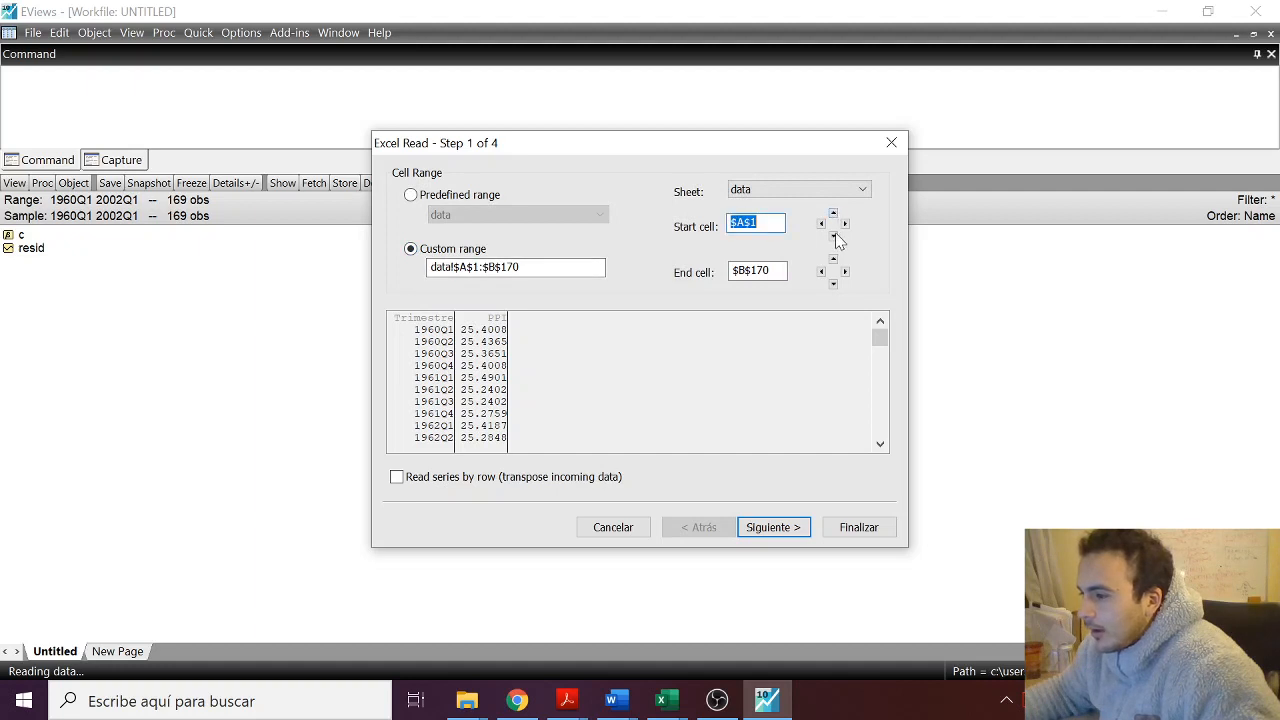
{"action": "left_click", "coordinate": [833, 235]}
{"action": "left_click", "coordinate": [833, 235]}
{"action": "left_click", "coordinate": [833, 213]}
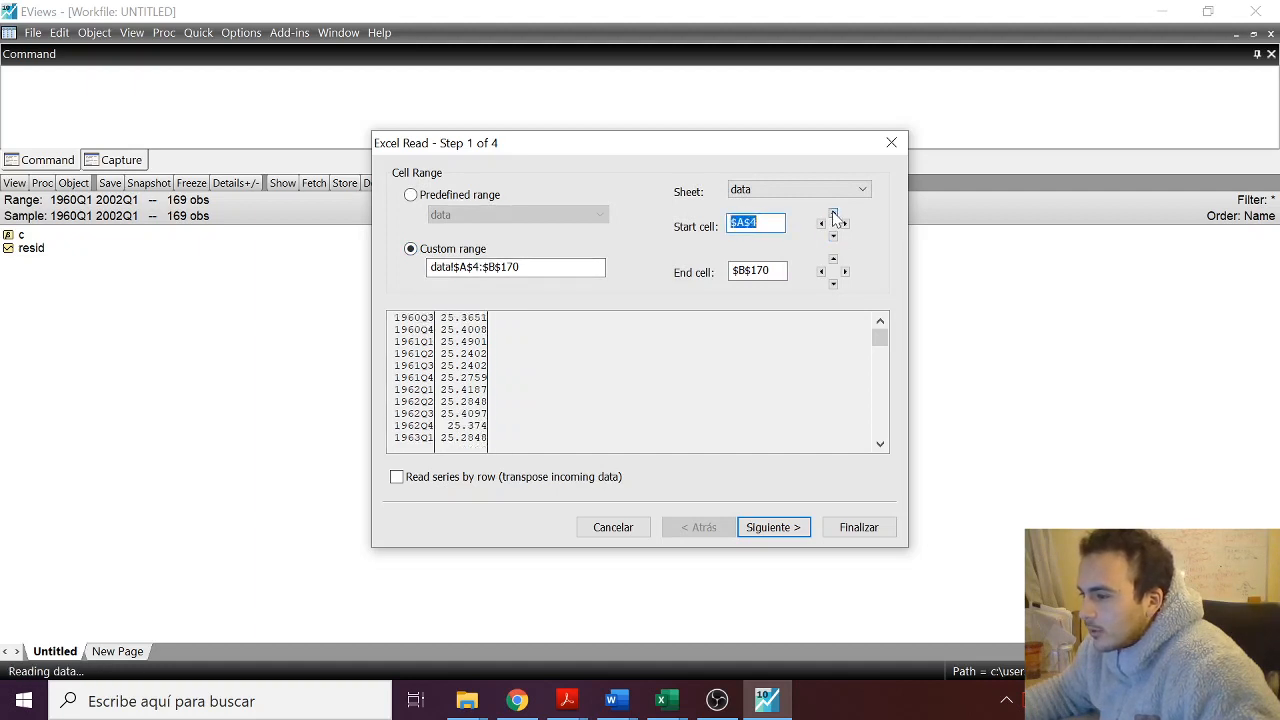
{"action": "left_click", "coordinate": [833, 213]}
{"action": "left_click", "coordinate": [833, 213]}
{"action": "left_click", "coordinate": [833, 213]}
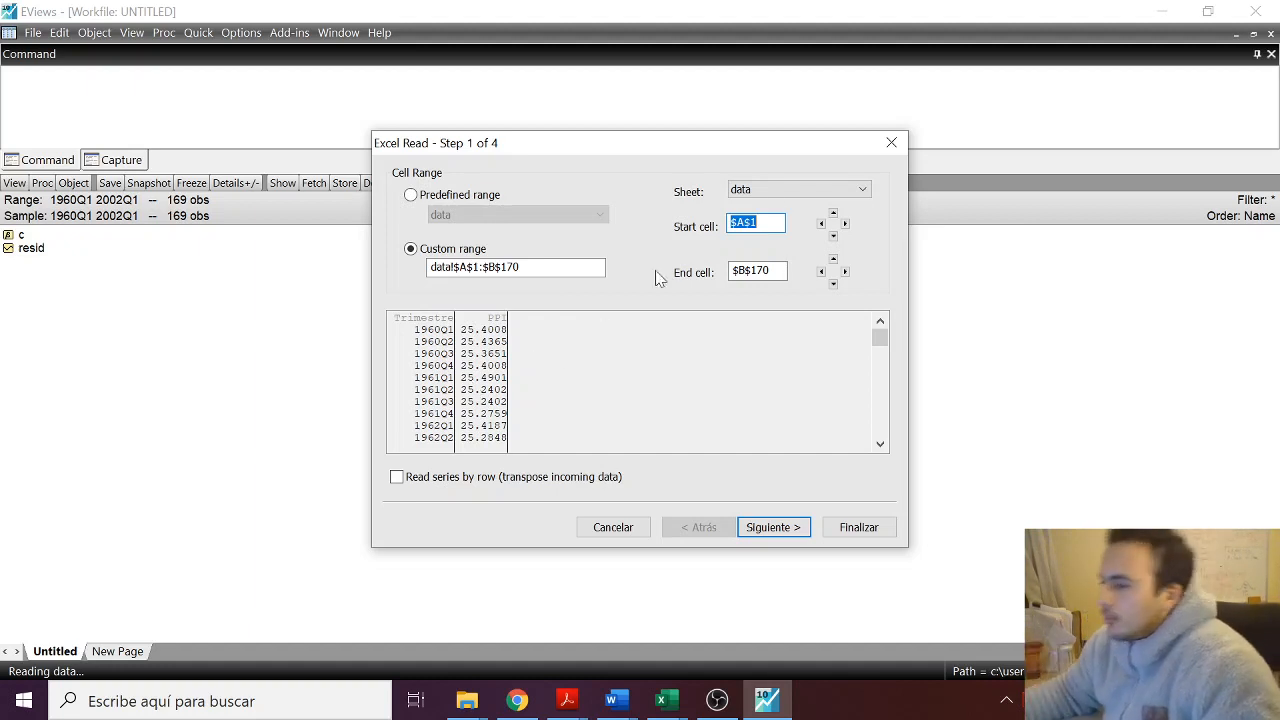
{"action": "left_click", "coordinate": [892, 142]}
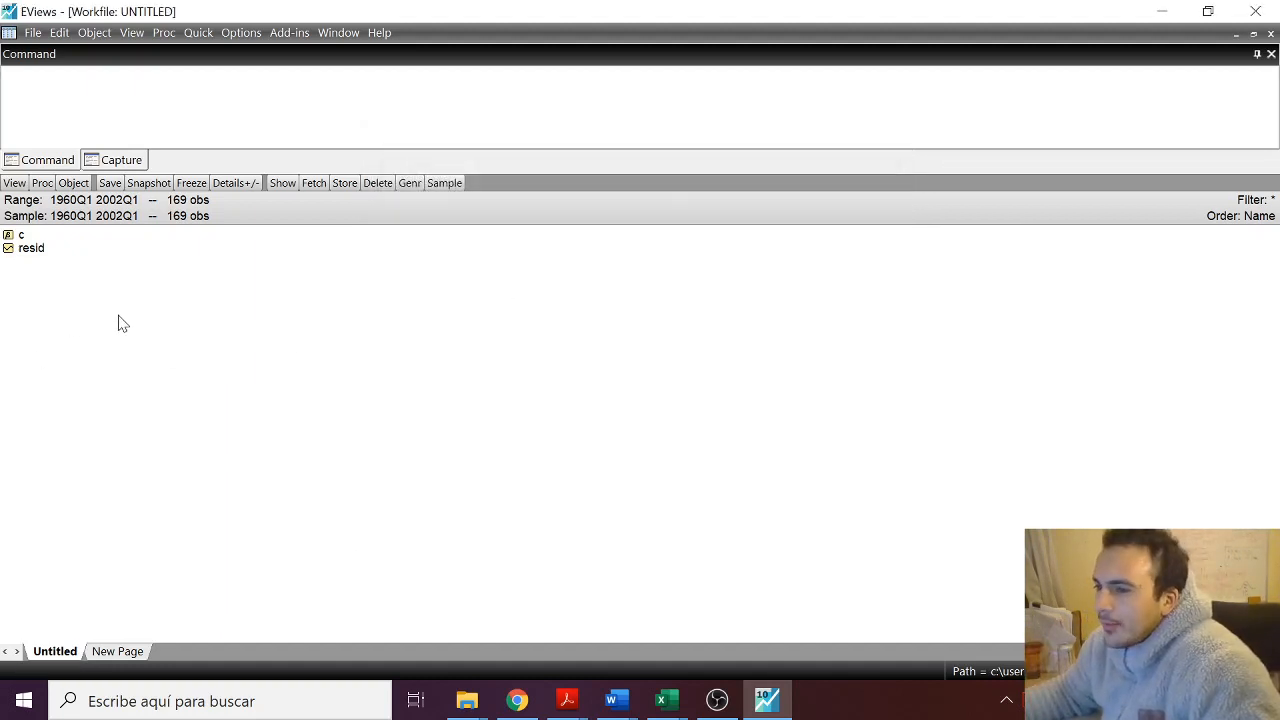
Open an empty group for editing series, then switch to the ppi Excel workbook and copy the PPI column from header B1 through 2002Q1.
{"action": "left_click", "coordinate": [205, 36]}
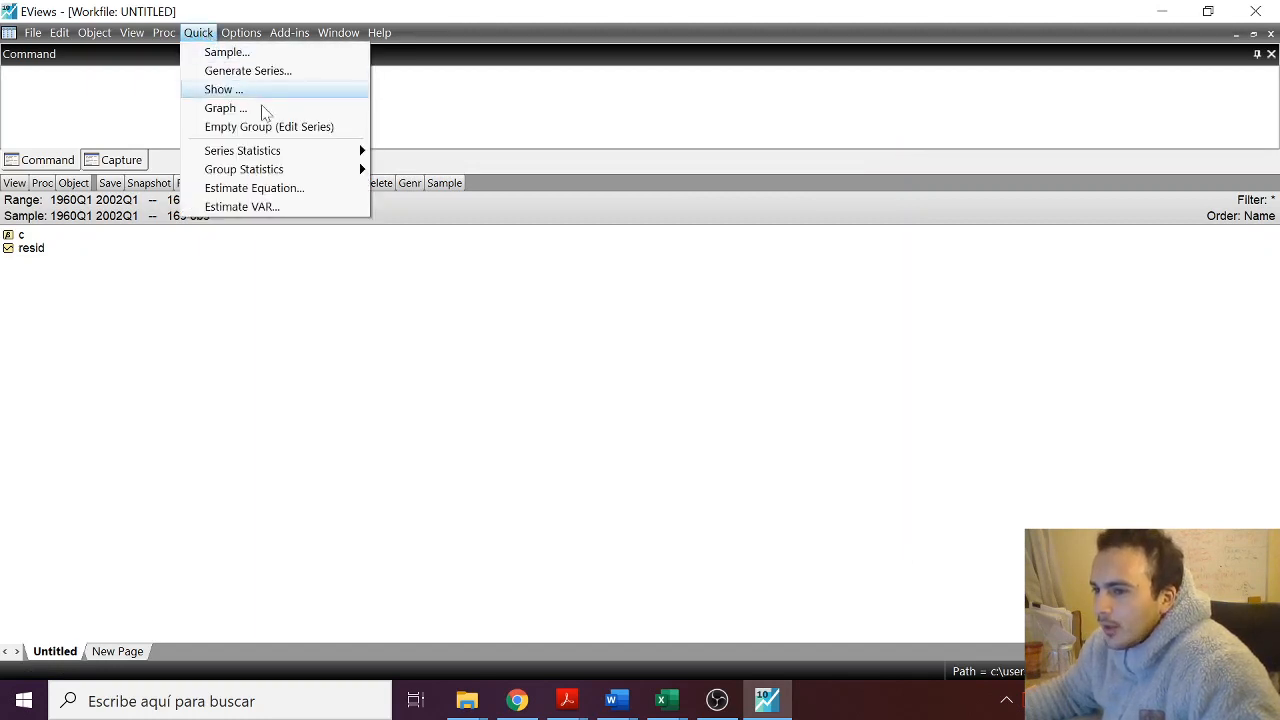
{"action": "left_click", "coordinate": [283, 128]}
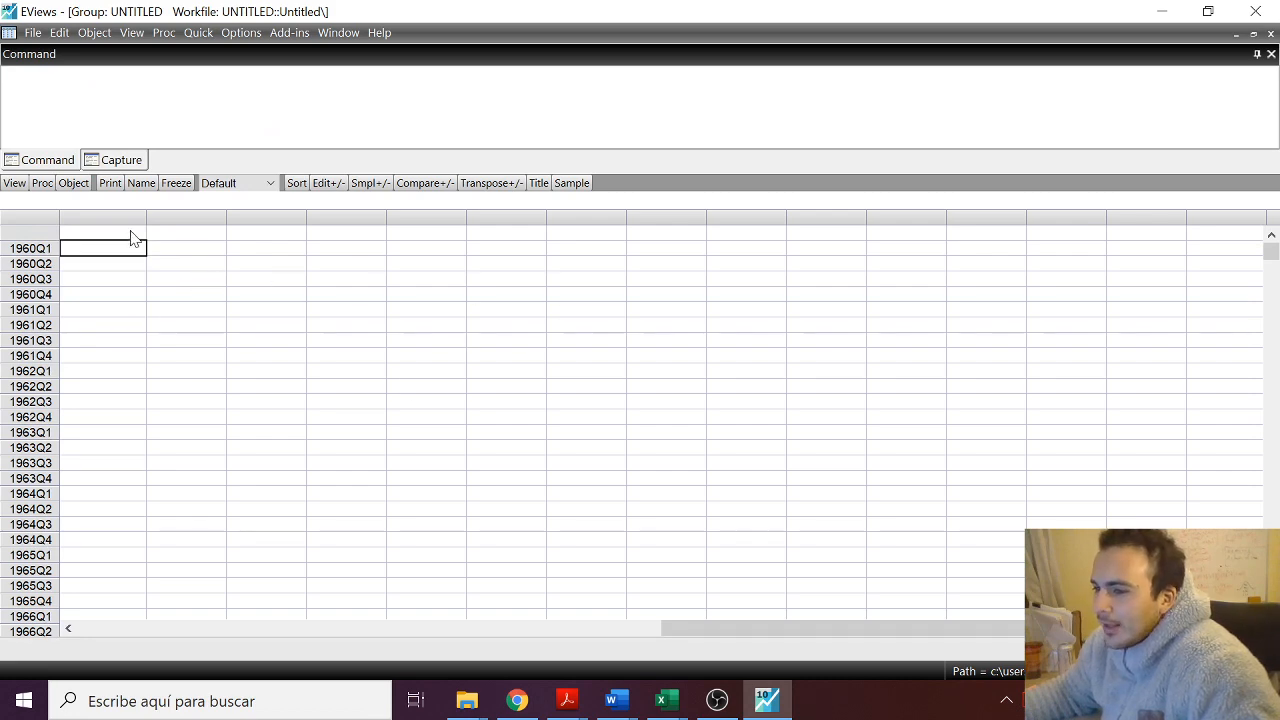
{"action": "left_click", "coordinate": [665, 702]}
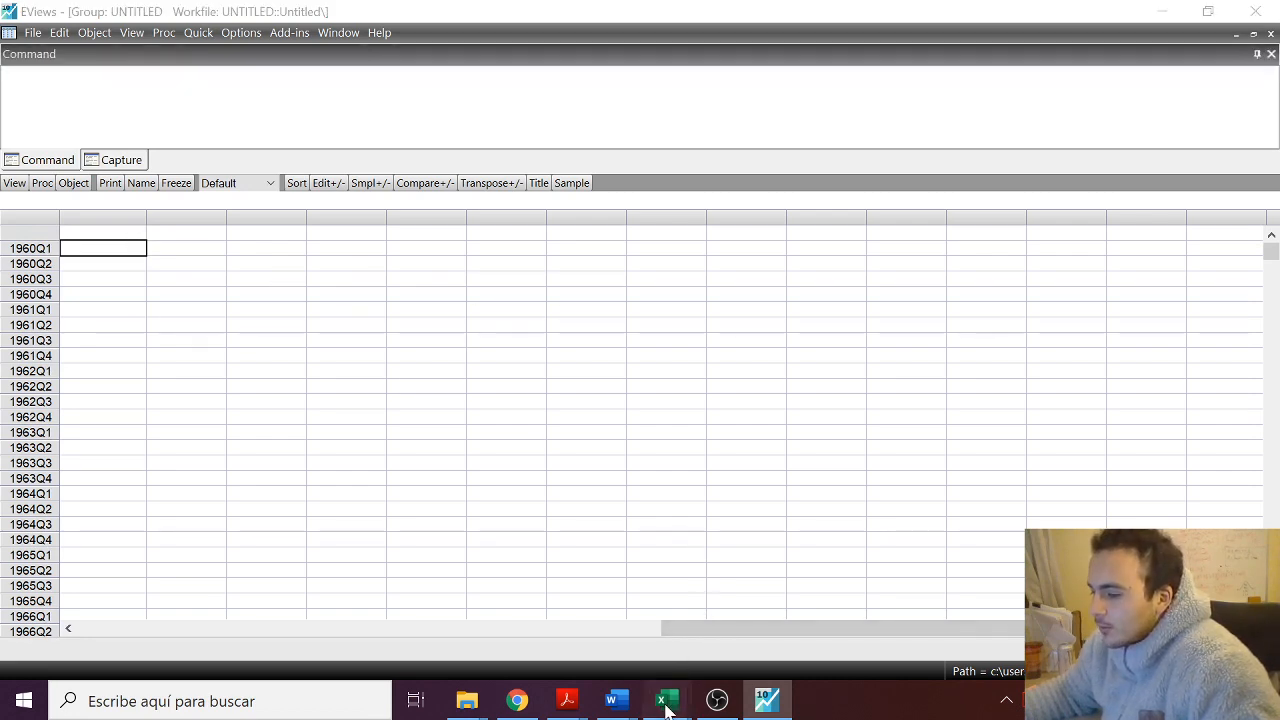
{"action": "left_click", "coordinate": [935, 625]}
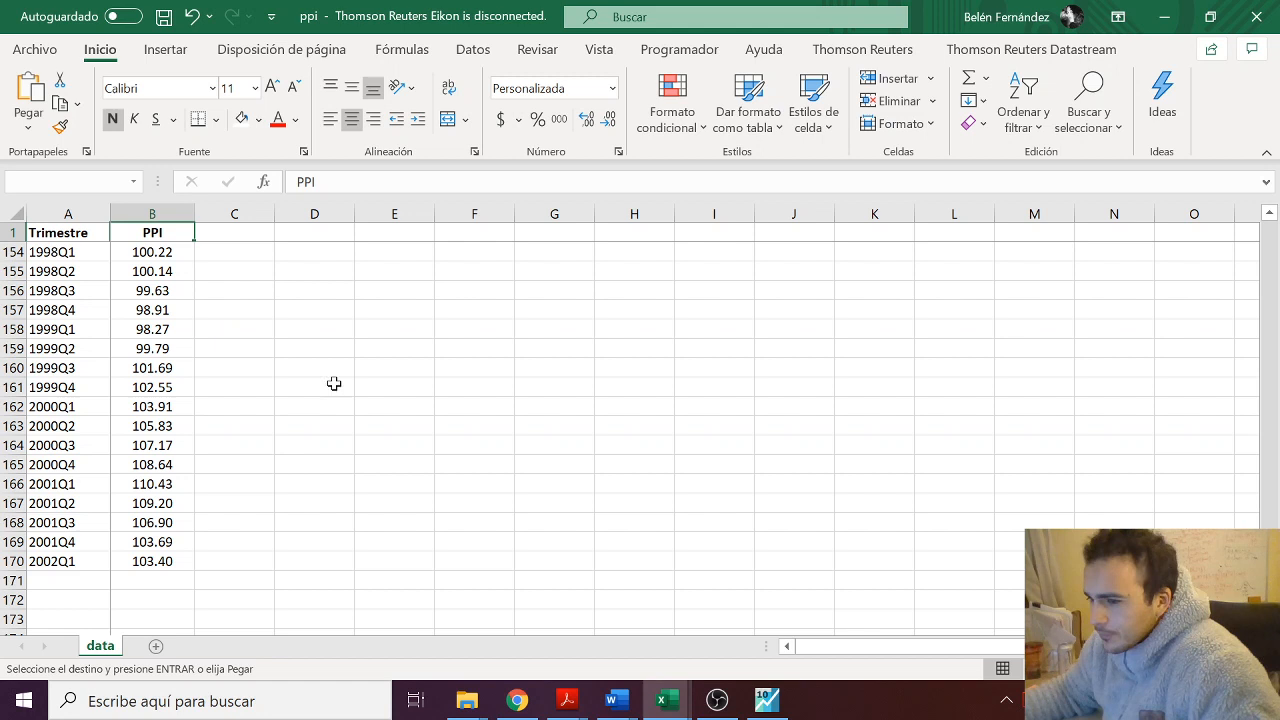
{"action": "left_click", "coordinate": [157, 332]}
{"action": "key", "text": "ctrl+Up"}
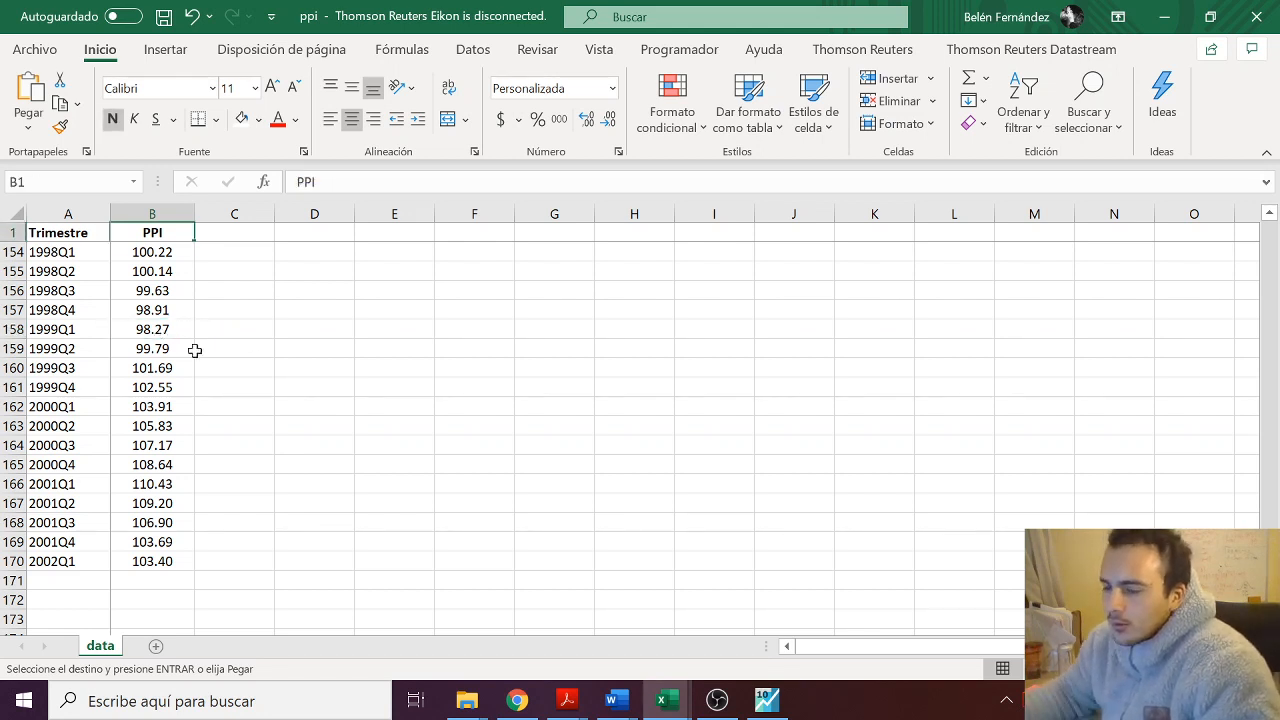
{"action": "left_click_drag", "start_coordinate": [1276, 360], "coordinate": [1270, 240]}
{"action": "left_click", "coordinate": [163, 270]}
{"action": "left_click", "coordinate": [160, 233]}
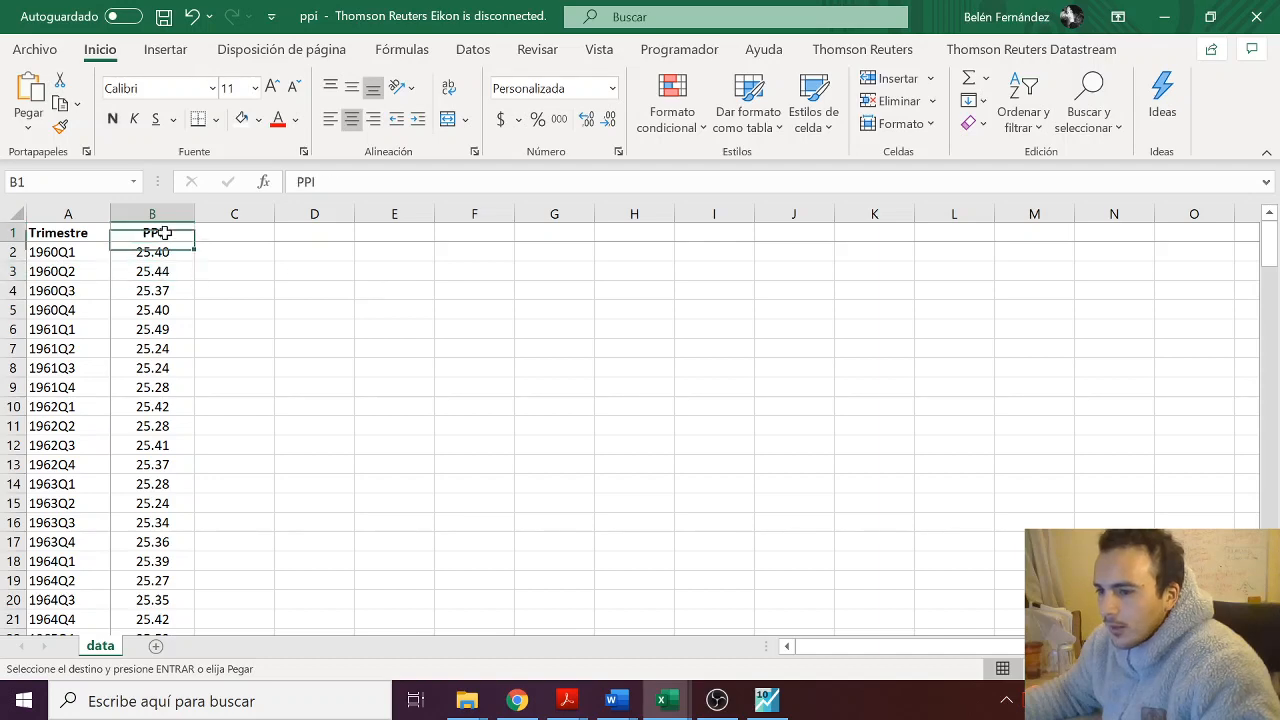
{"action": "key", "text": "ctrl+shift+Down"}
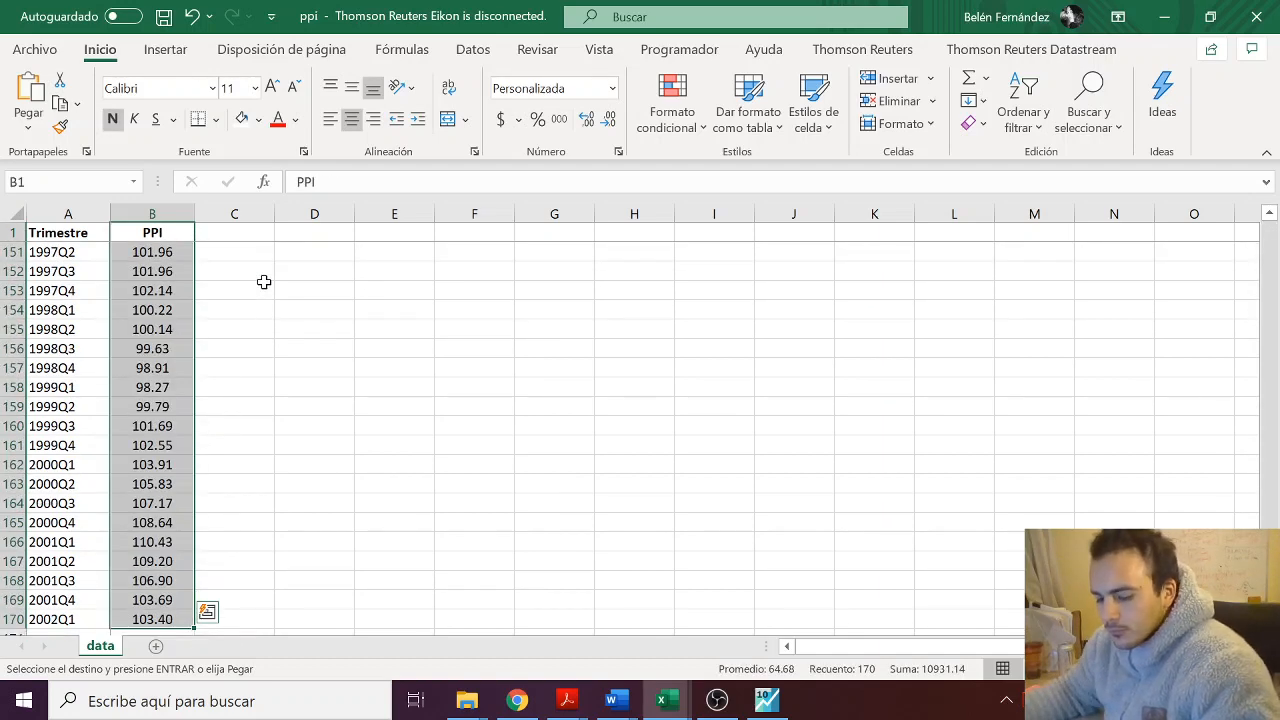
Switch back to EViews, paste the PPI column into the group's first column starting at the name row, and close the group without keeping it.
{"action": "left_click", "coordinate": [764, 700]}
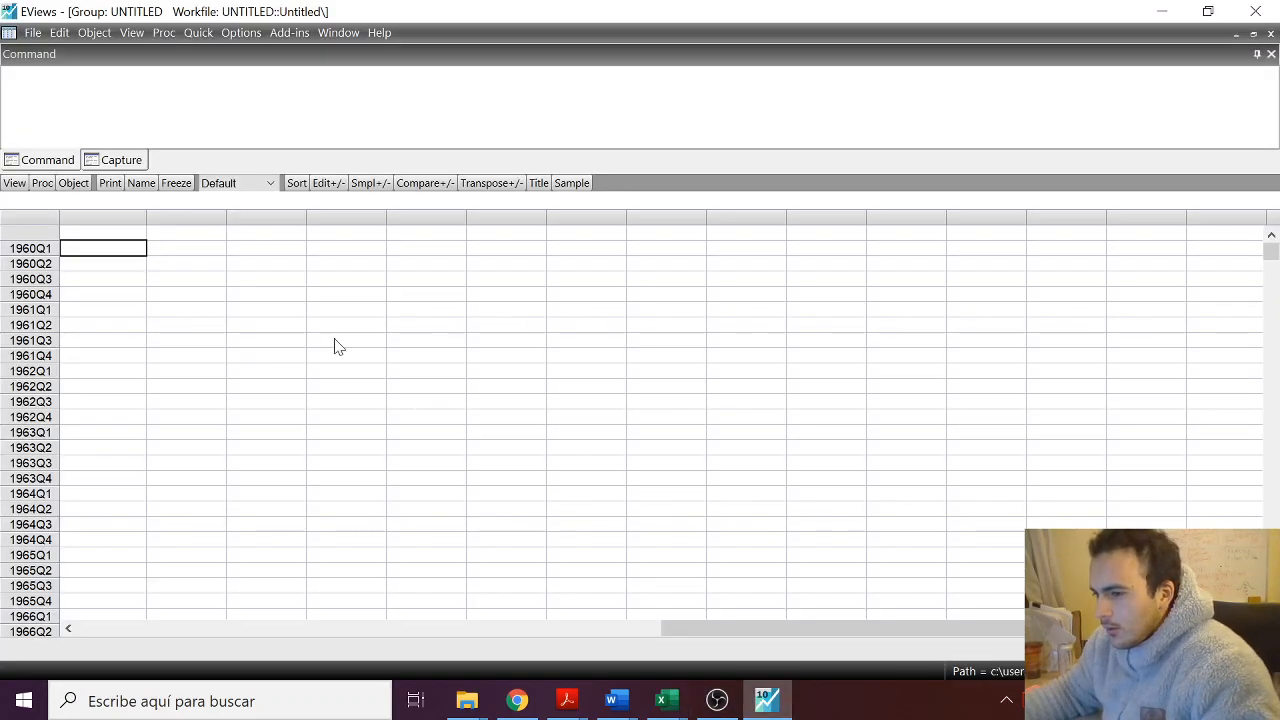
{"action": "right_click", "coordinate": [106, 237]}
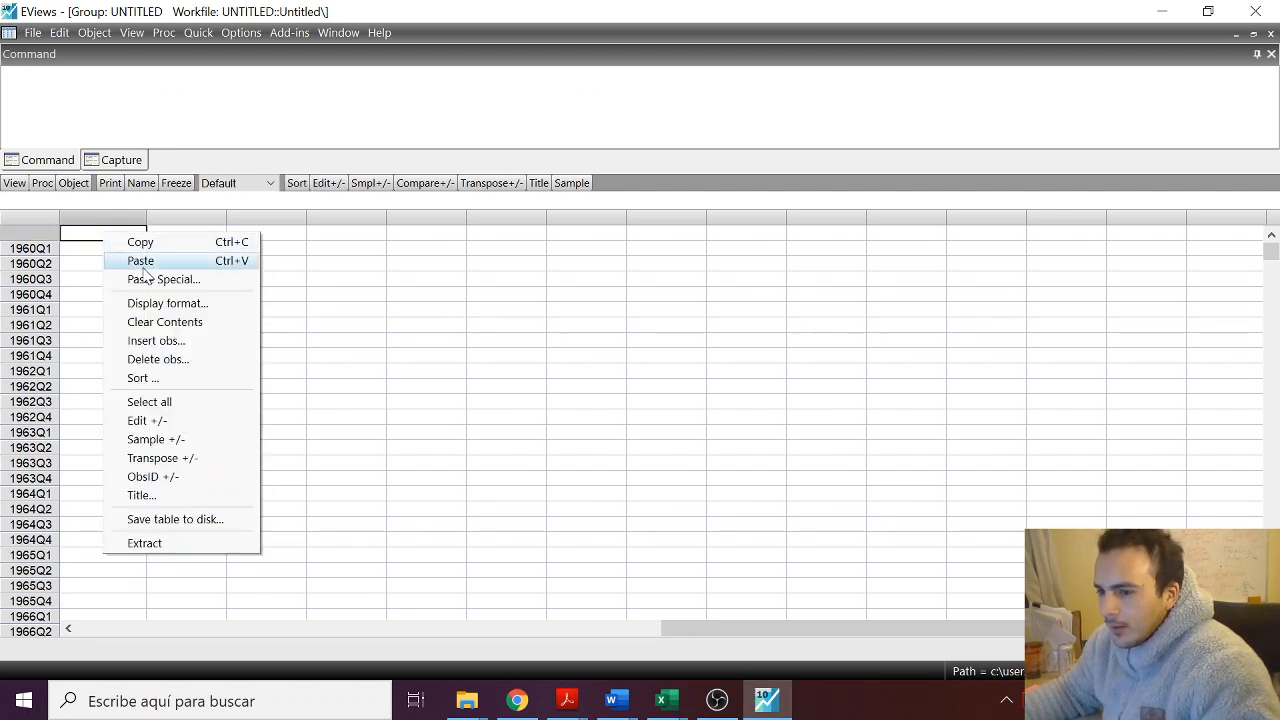
{"action": "left_click", "coordinate": [141, 261]}
{"action": "left_click", "coordinate": [244, 327]}
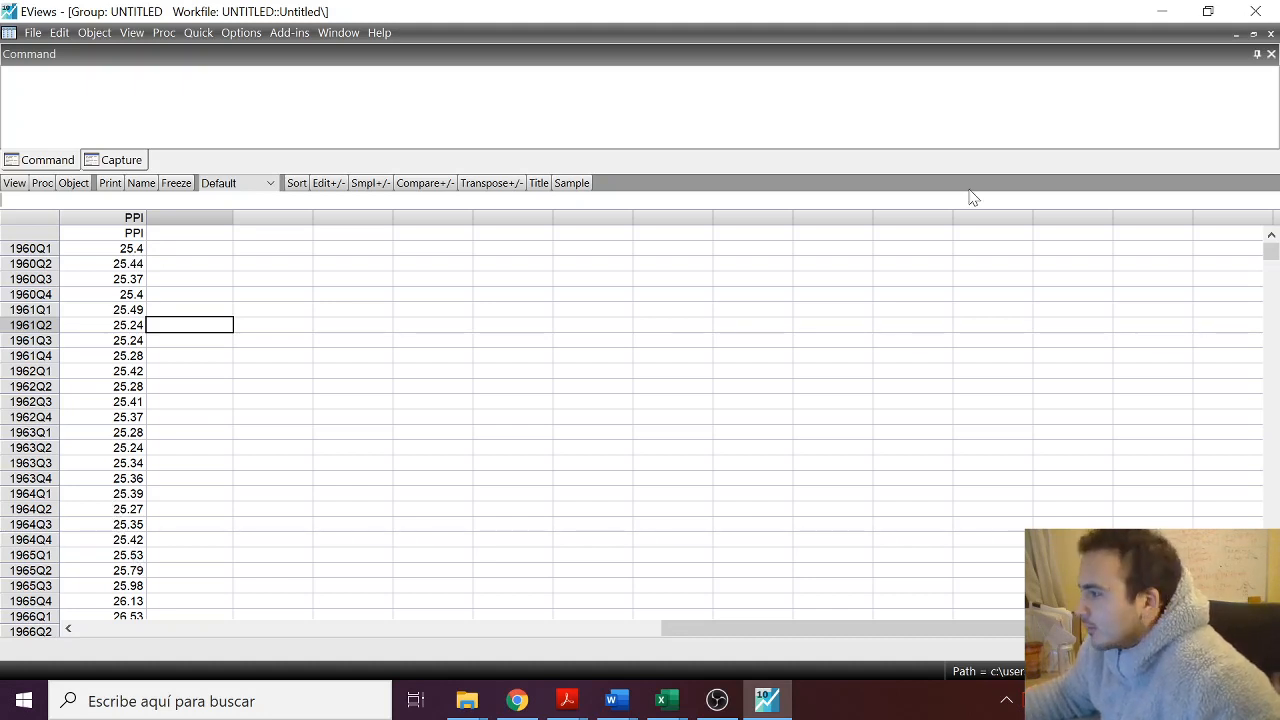
{"action": "left_click", "coordinate": [1271, 33]}
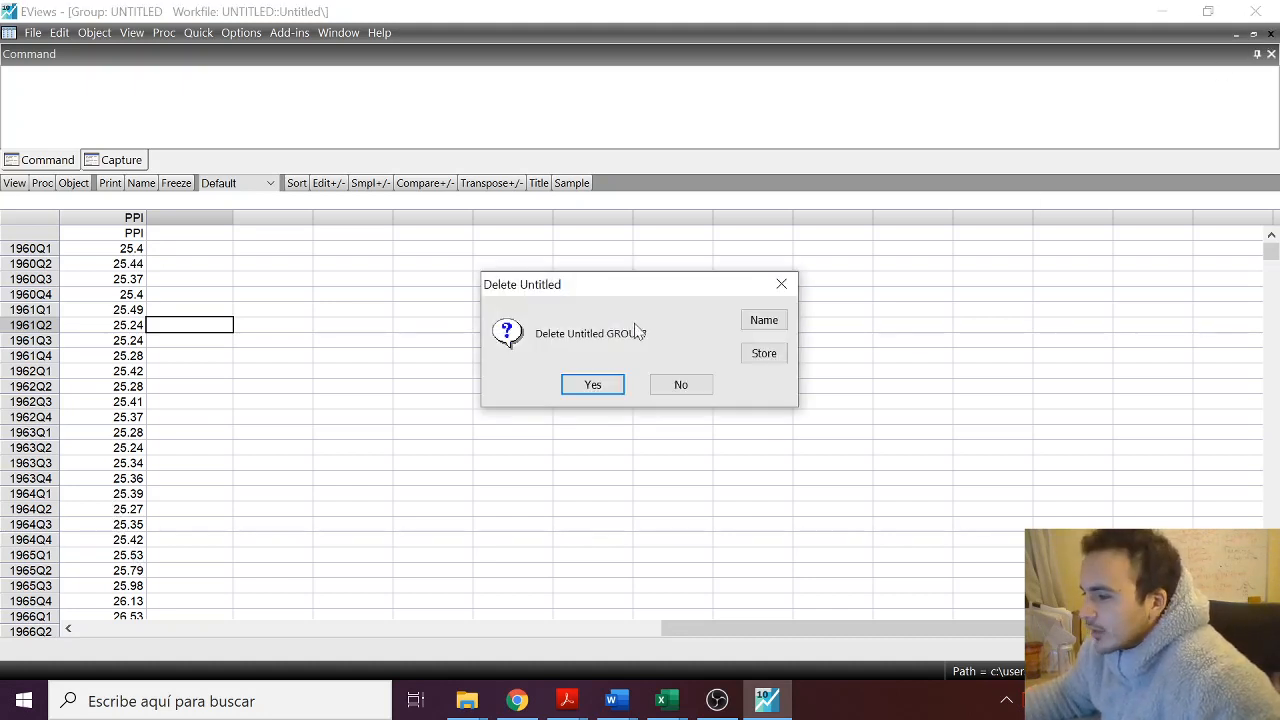
{"action": "left_click", "coordinate": [594, 385]}
Open the ppi series and plot its raw data as a basic Line & Symbol graph.
{"action": "left_click", "coordinate": [30, 249]}
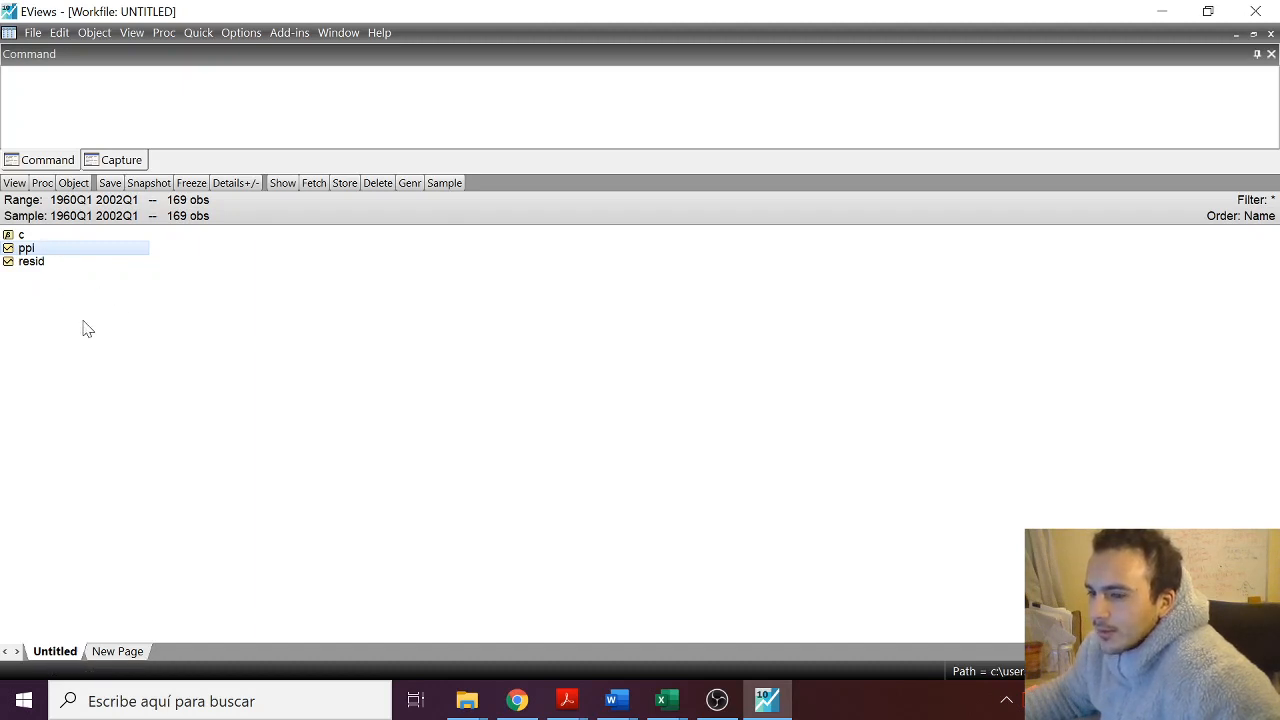
{"action": "double_click", "coordinate": [31, 249]}
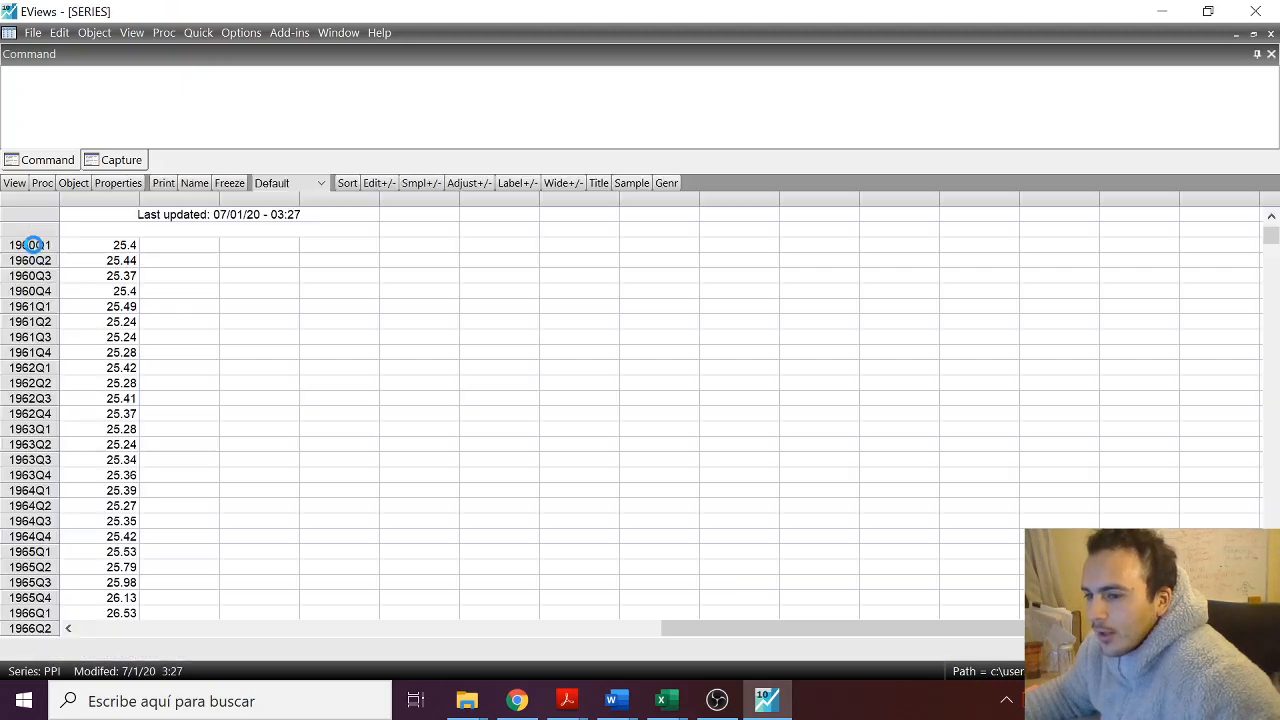
{"action": "left_click", "coordinate": [14, 183]}
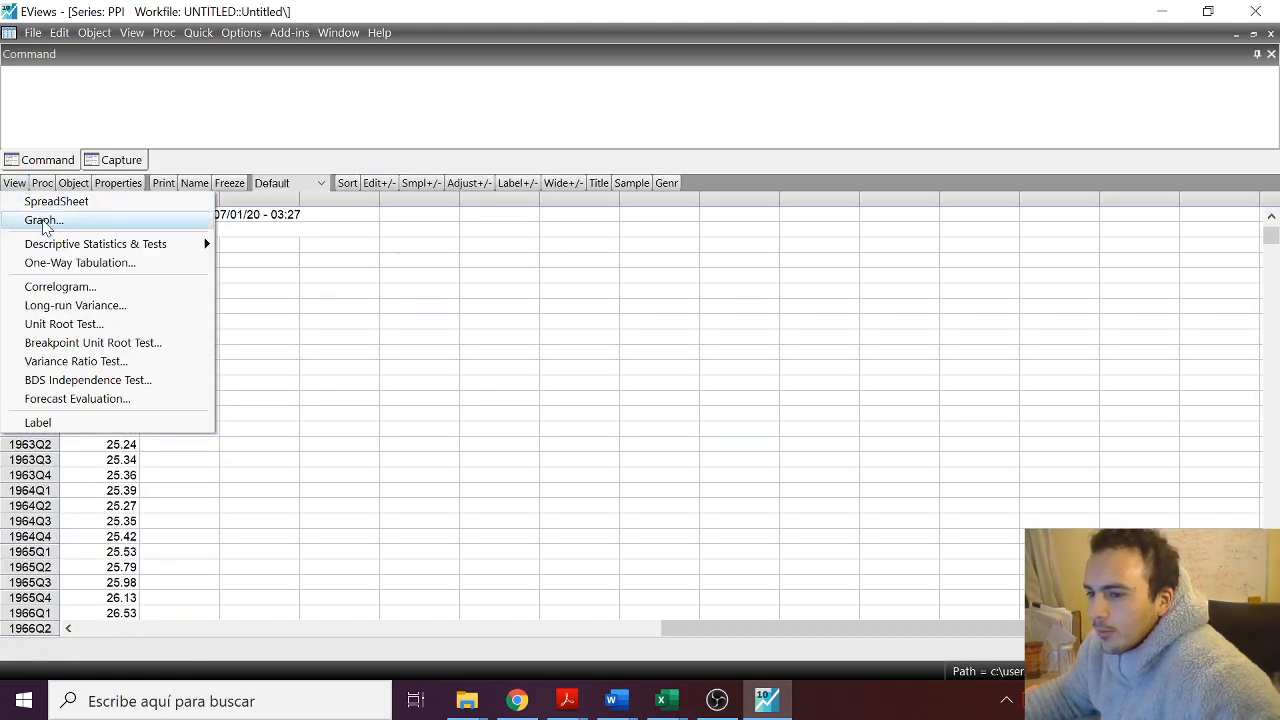
{"action": "left_click", "coordinate": [44, 221]}
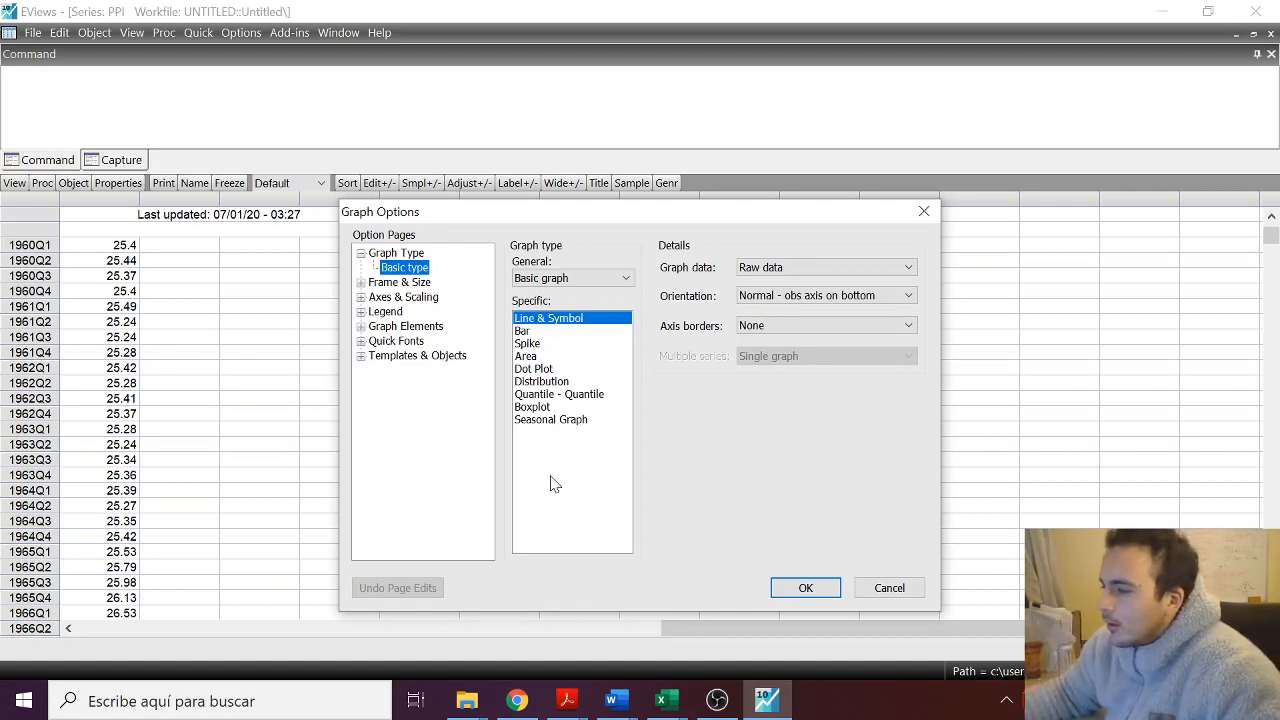
{"action": "left_click", "coordinate": [806, 589]}
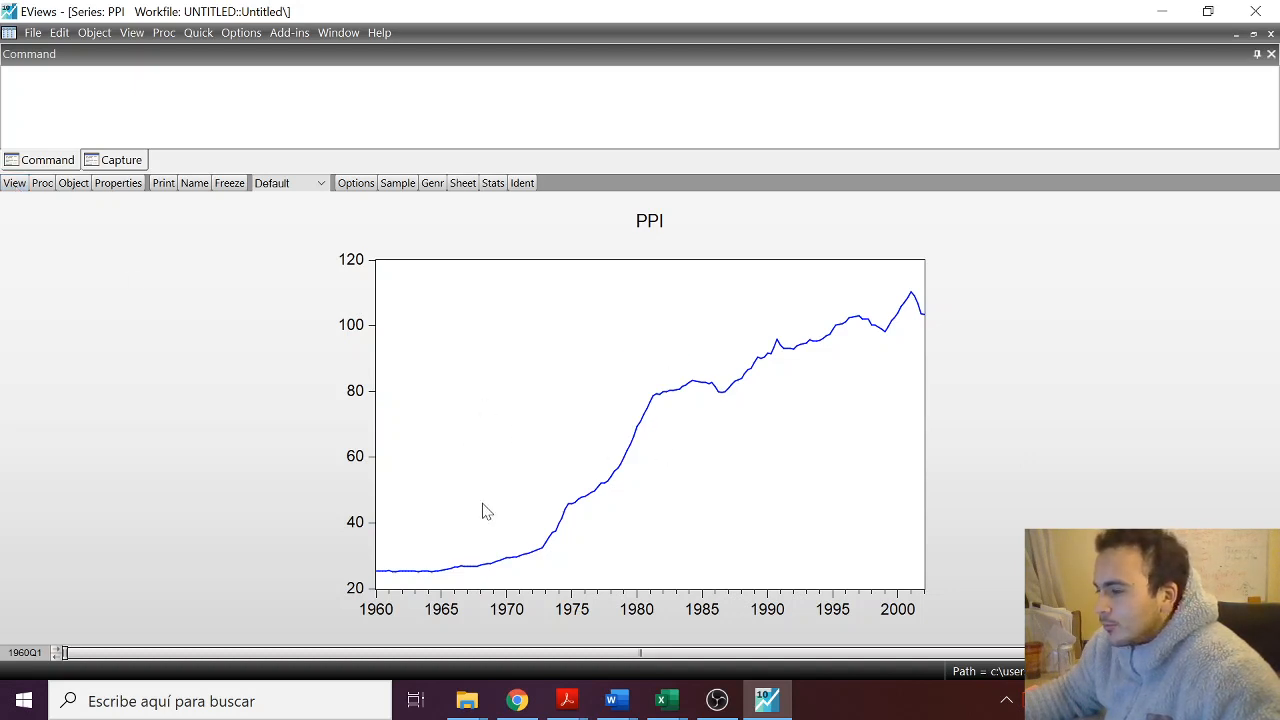
Display the descriptive statistics table for the ppi series, and close the series window.
{"action": "left_click", "coordinate": [16, 186]}
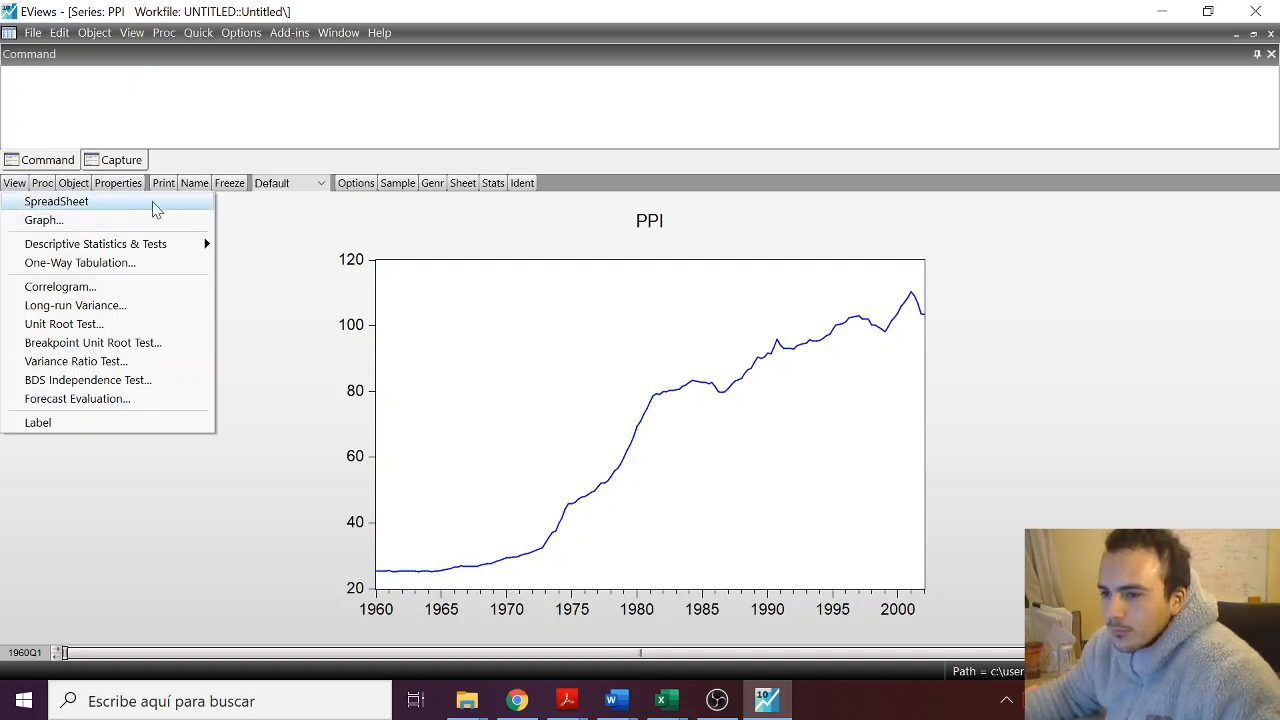
{"action": "mouse_move", "coordinate": [108, 250]}
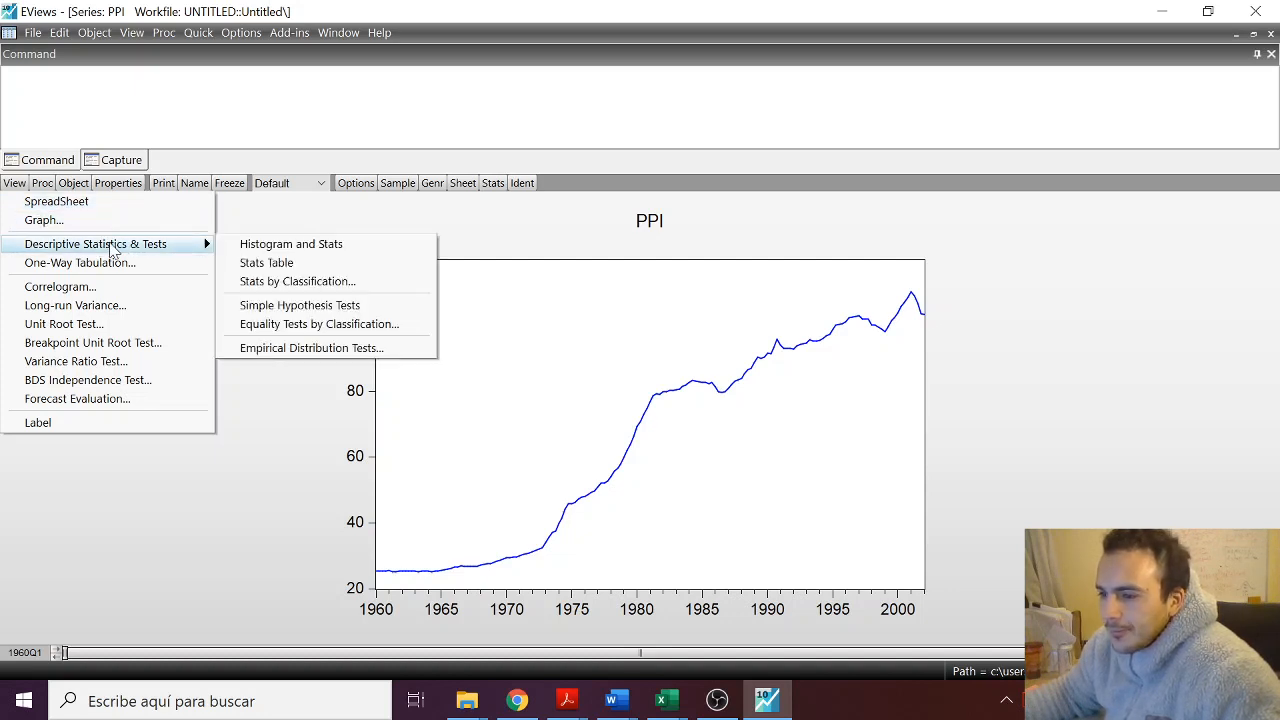
{"action": "left_click", "coordinate": [300, 264]}
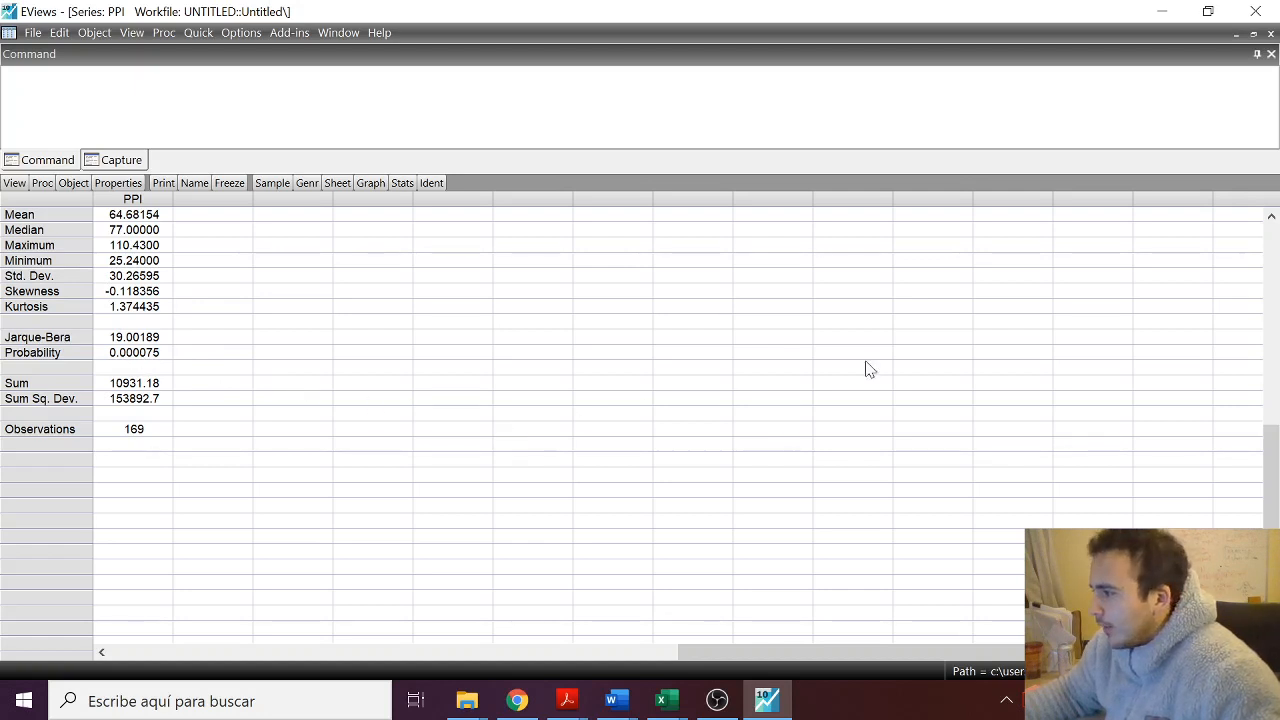
{"action": "left_click", "coordinate": [1271, 33]}
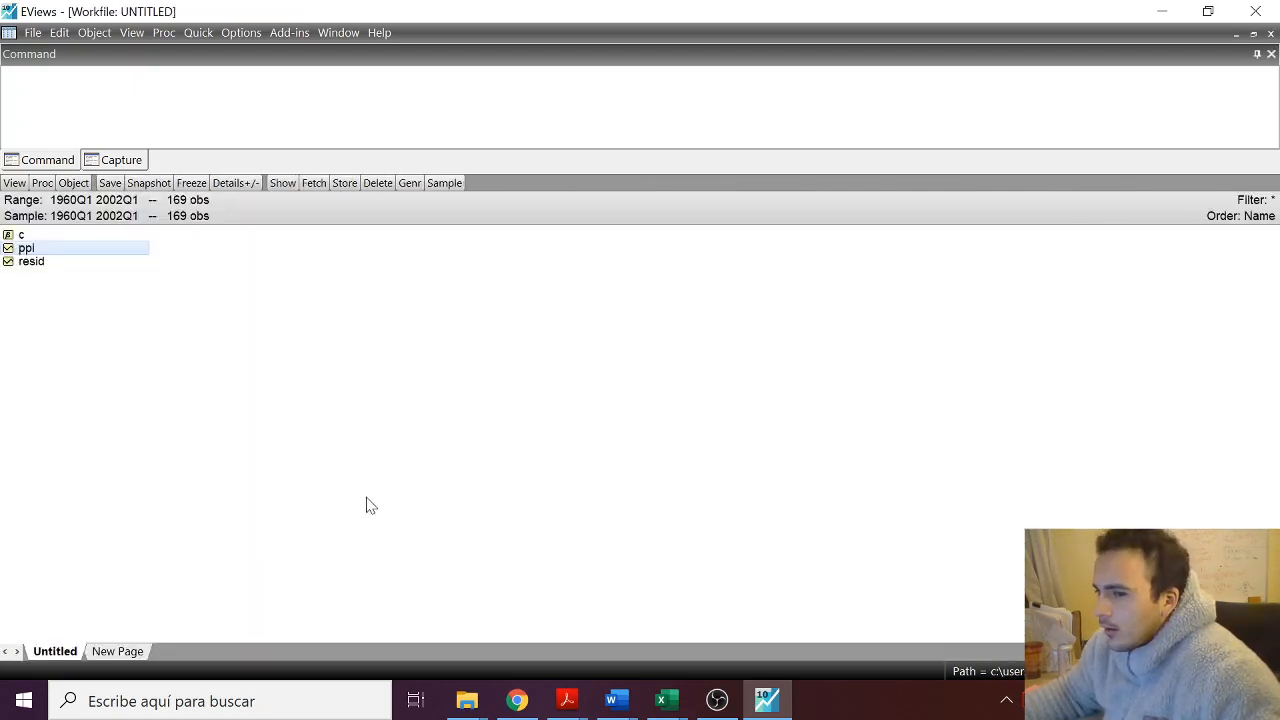
Reopen the ppi series, view it as a line graph, and close it to return to the workfile.
{"action": "double_click", "coordinate": [68, 247]}
{"action": "left_click", "coordinate": [15, 183]}
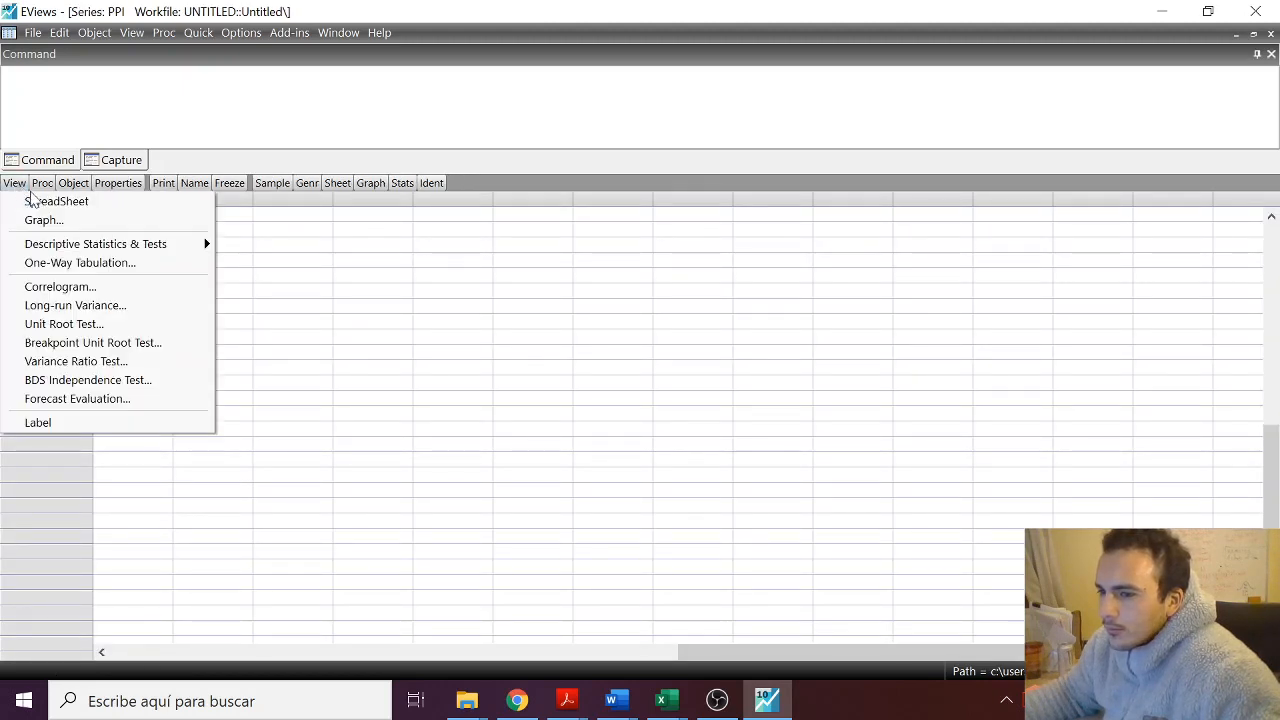
{"action": "left_click", "coordinate": [40, 220]}
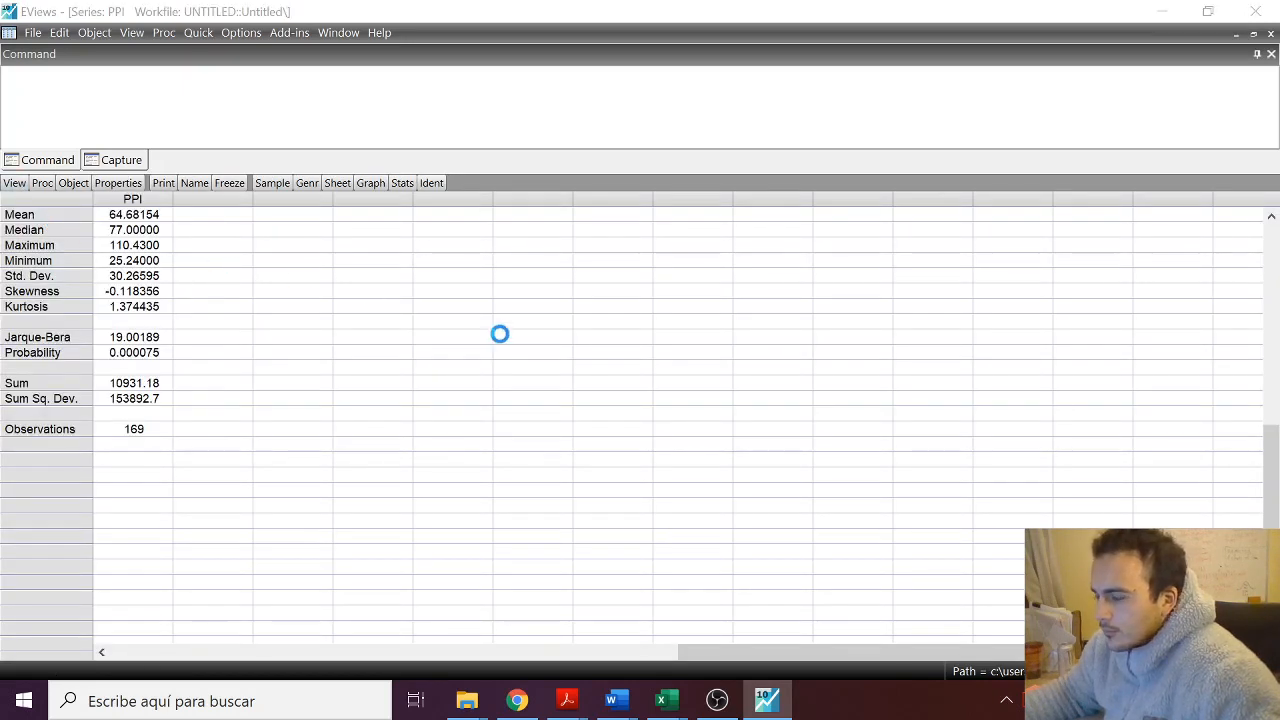
{"action": "left_click", "coordinate": [808, 587]}
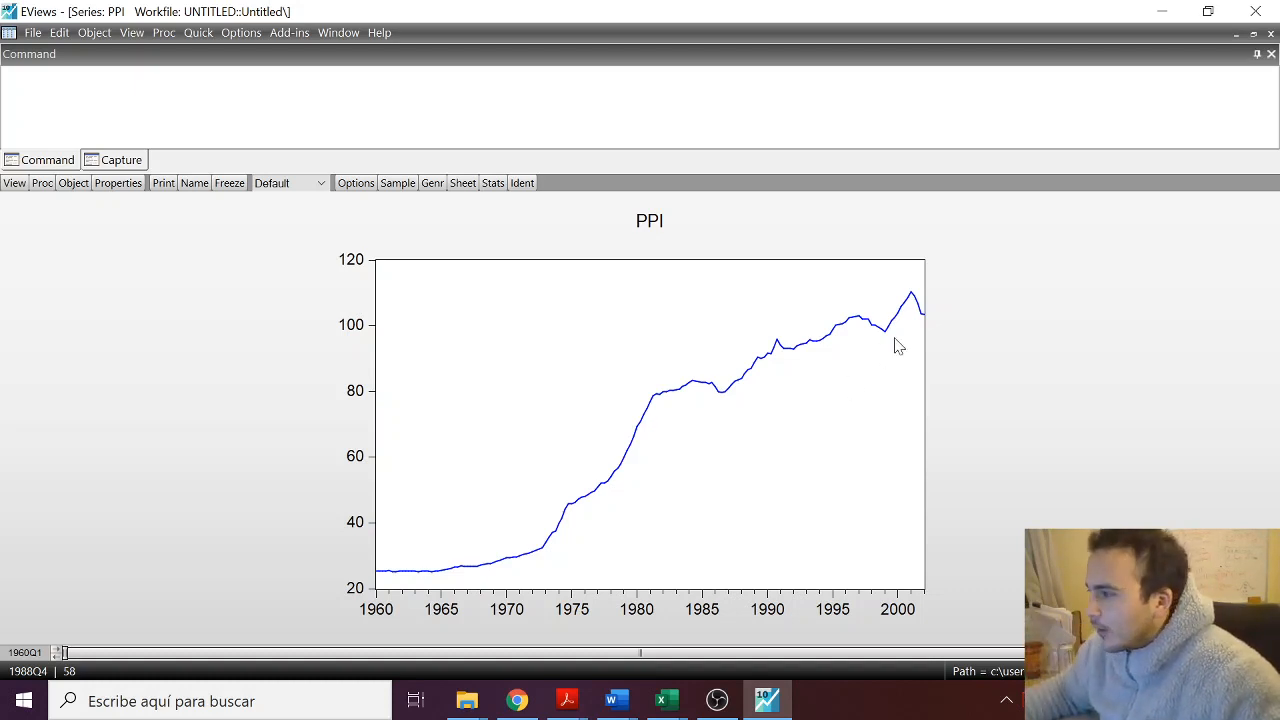
{"action": "left_click", "coordinate": [1270, 33]}
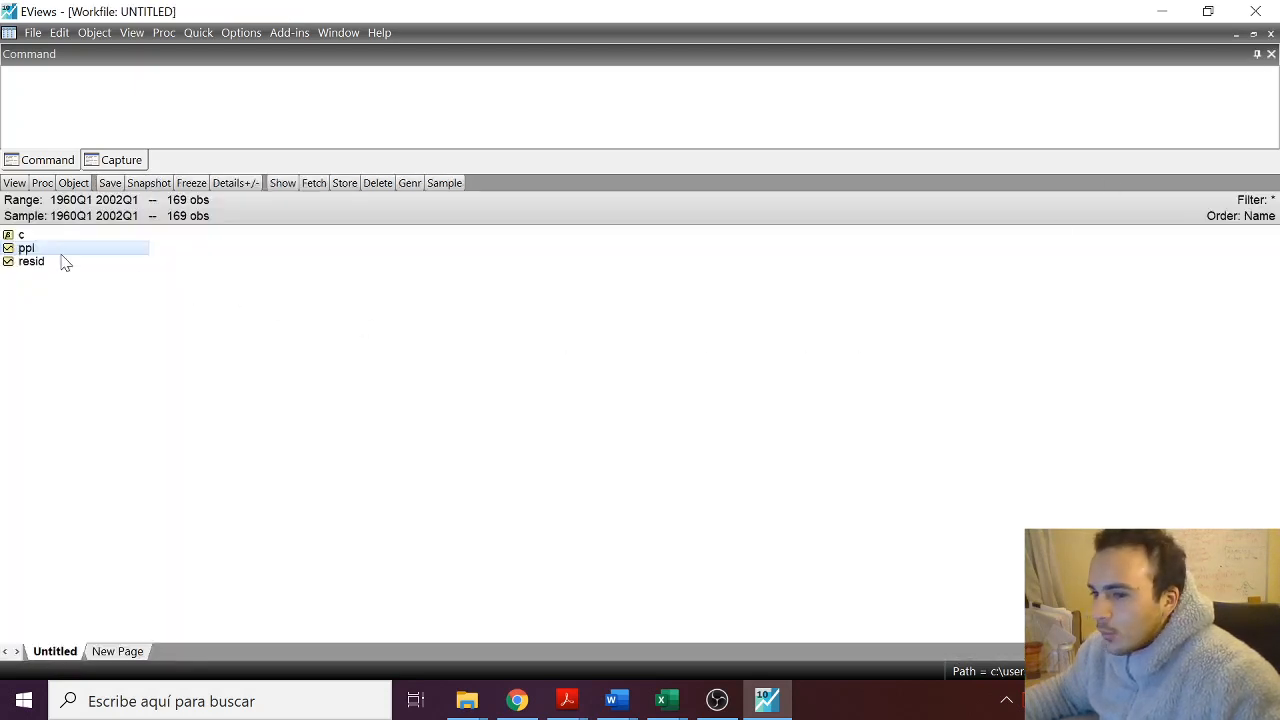
{"action": "left_click", "coordinate": [72, 320]}
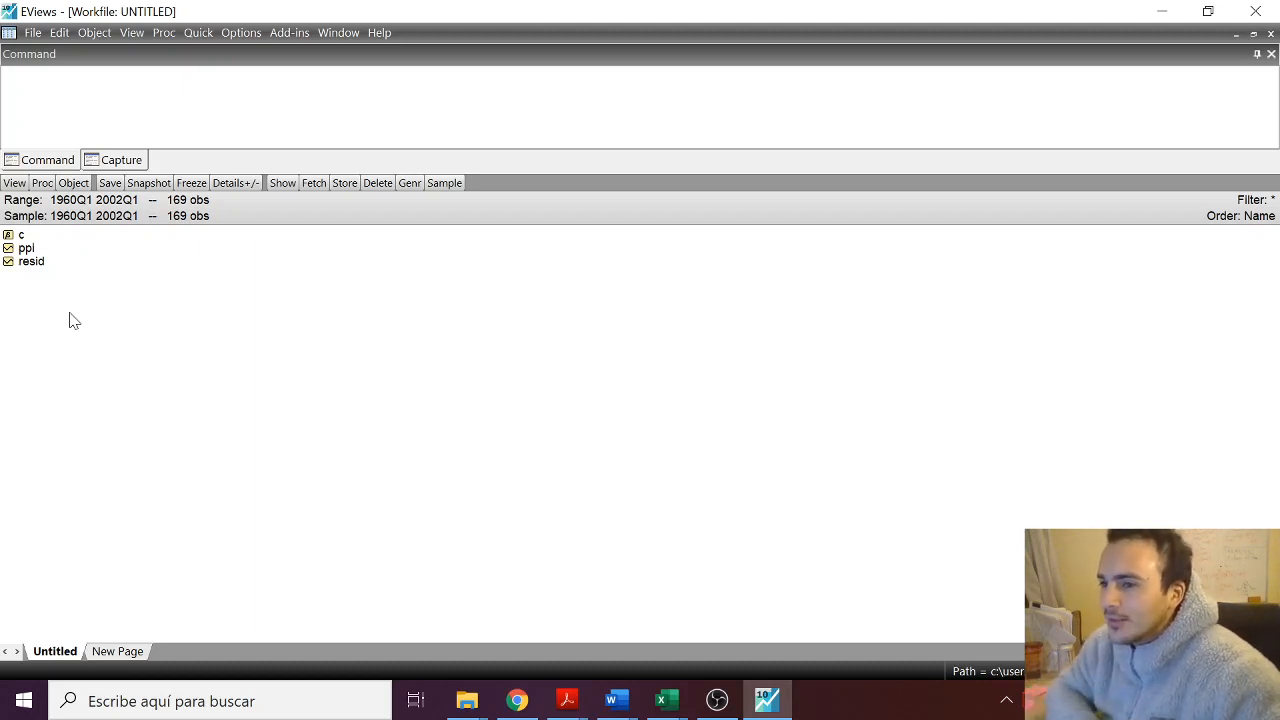
Generate a log-difference series with the equation Dppi=dlog(ppi) over the sample 1960Q1 2002Q1.
{"action": "left_click", "coordinate": [198, 33]}
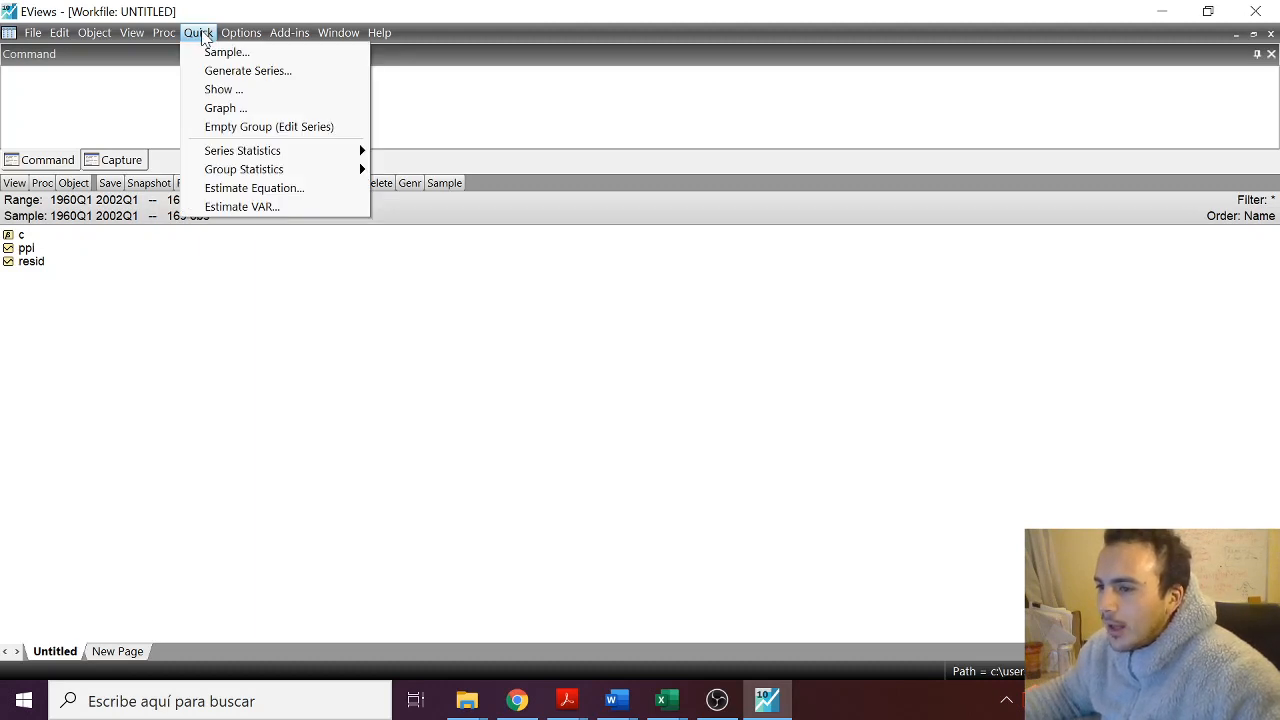
{"action": "left_click", "coordinate": [305, 76]}
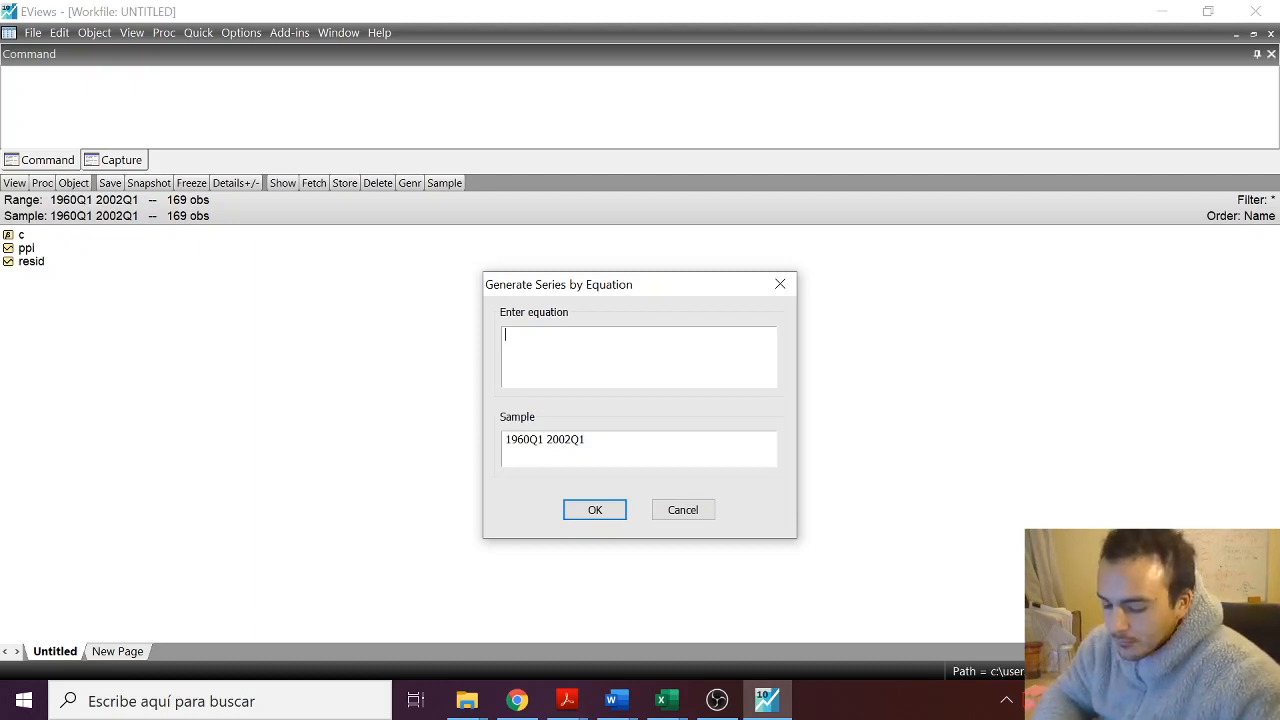
{"action": "type", "text": "D"}
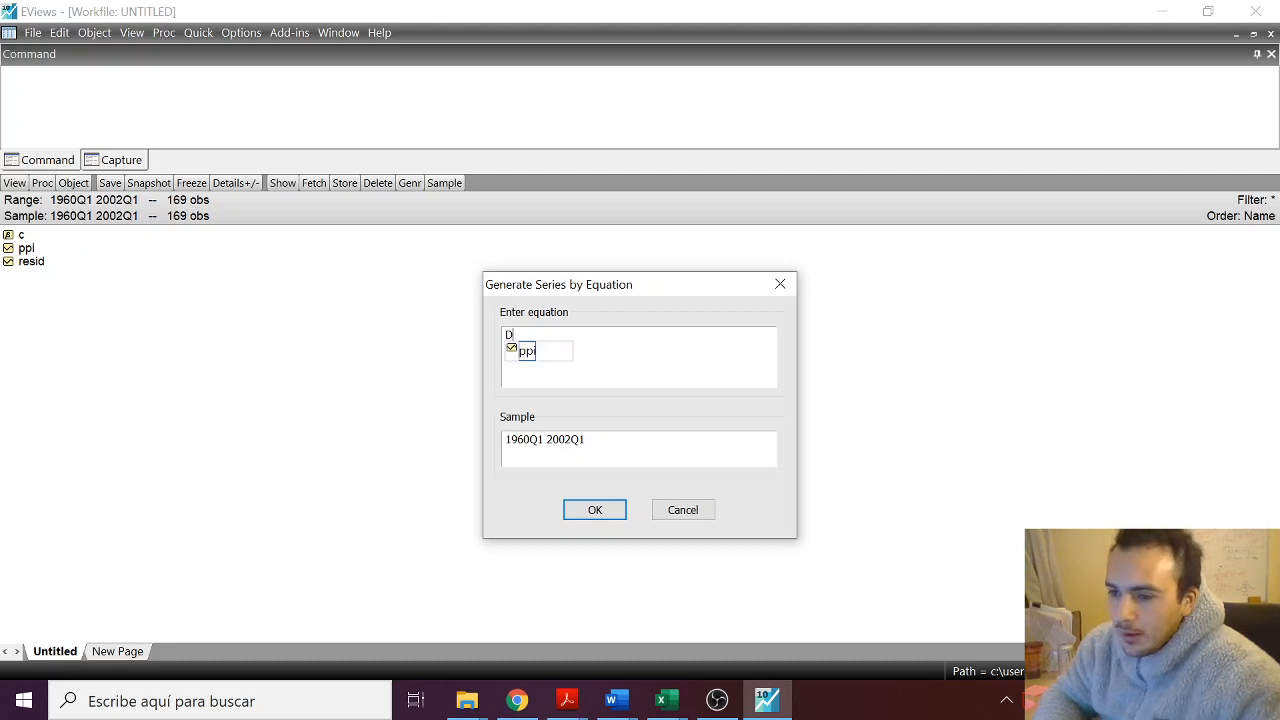
{"action": "type", "text": "ppi"}
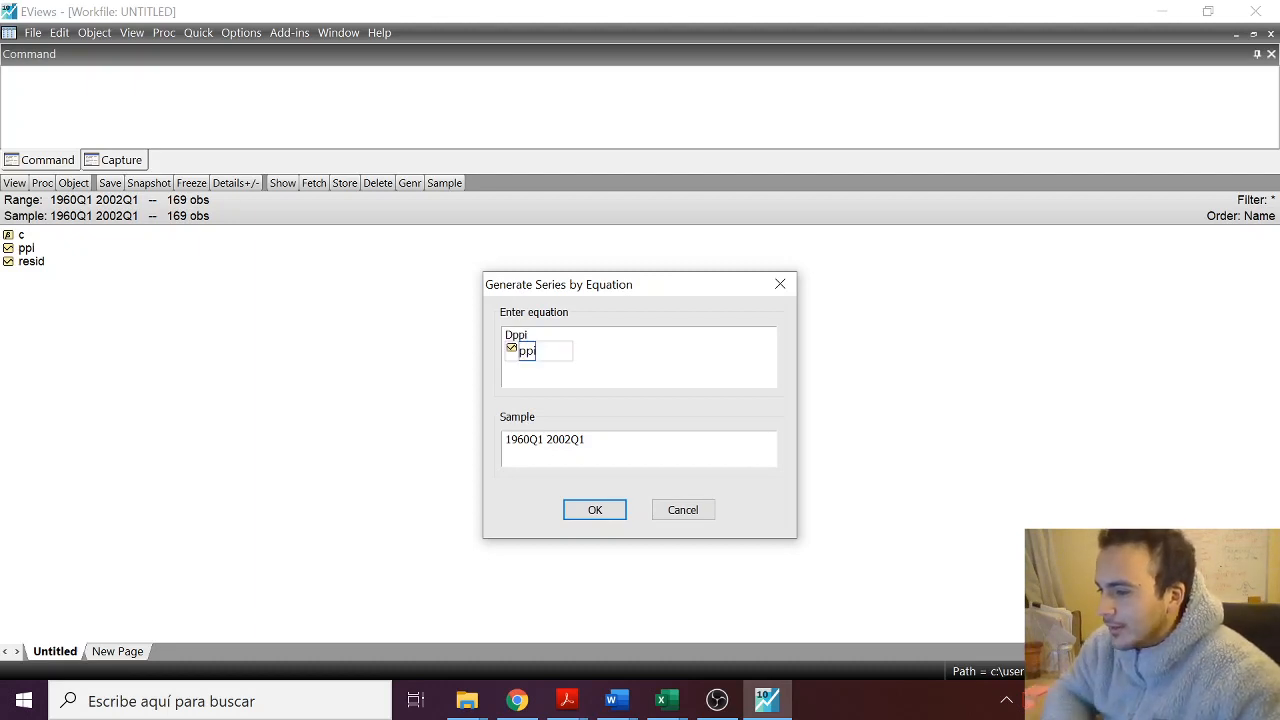
{"action": "type", "text": "="}
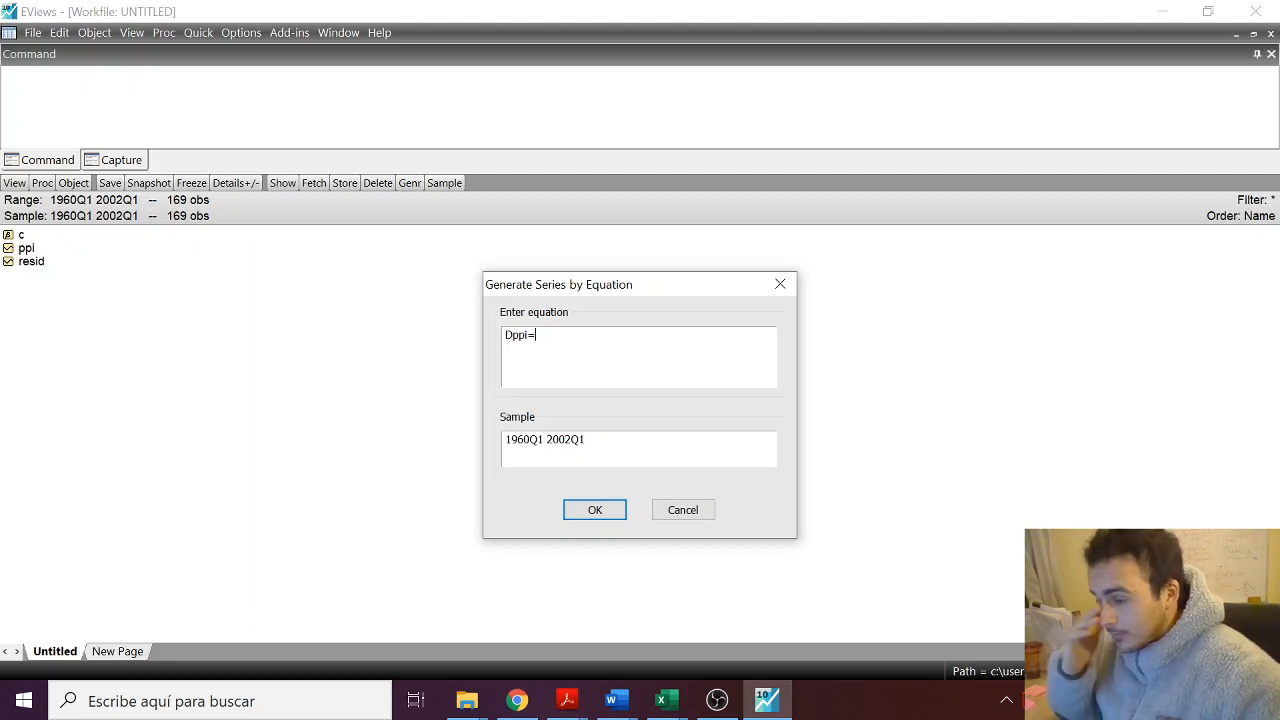
{"action": "type", "text": "log("}
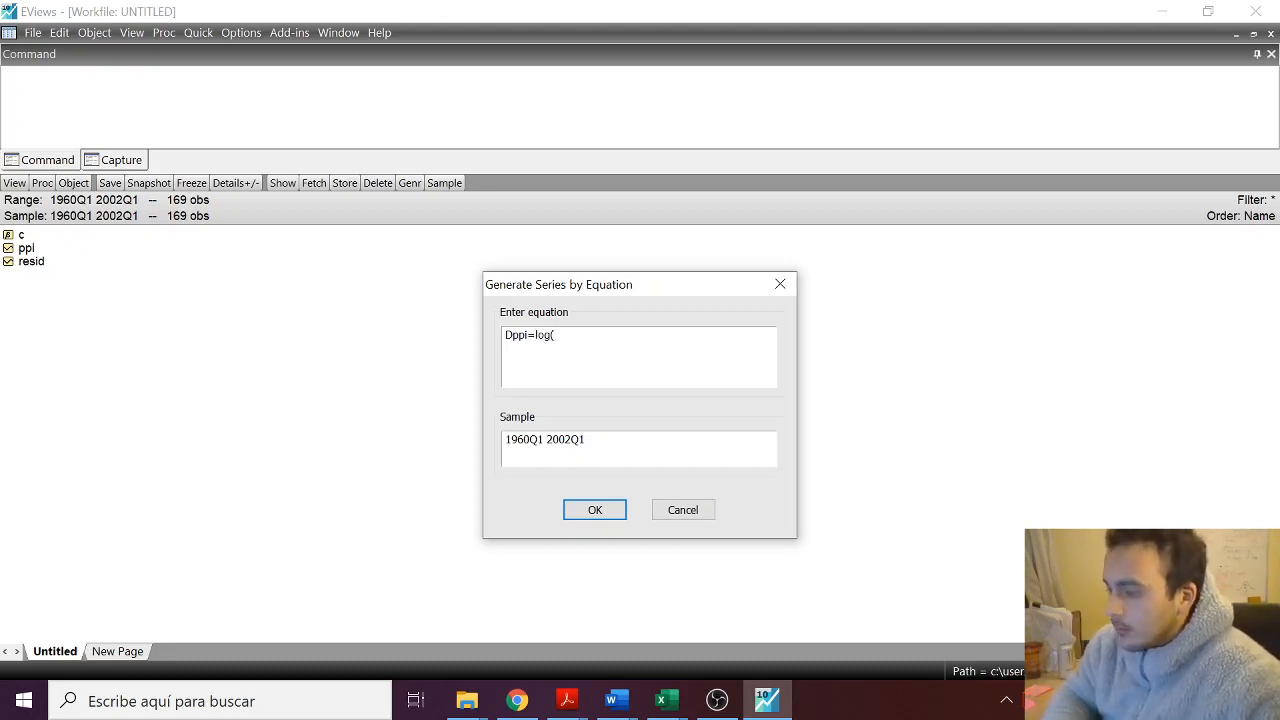
{"action": "type", "text": "ppi)"}
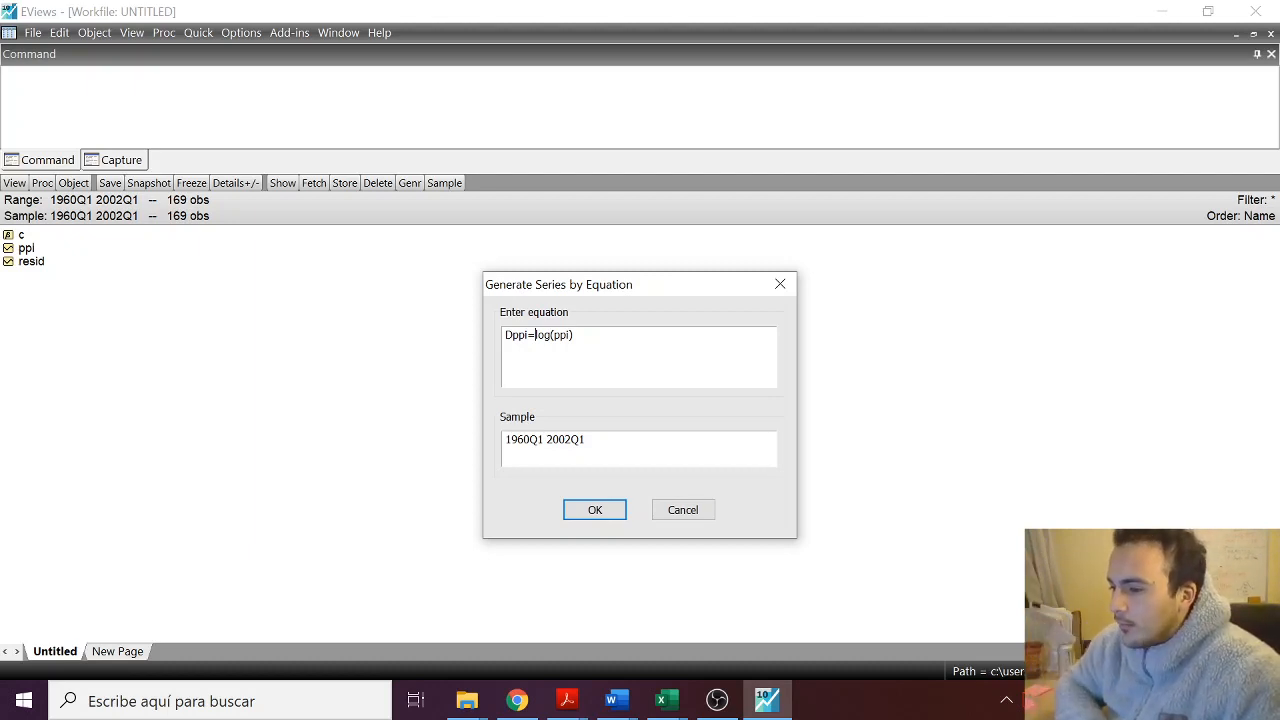
{"action": "type", "text": "d"}
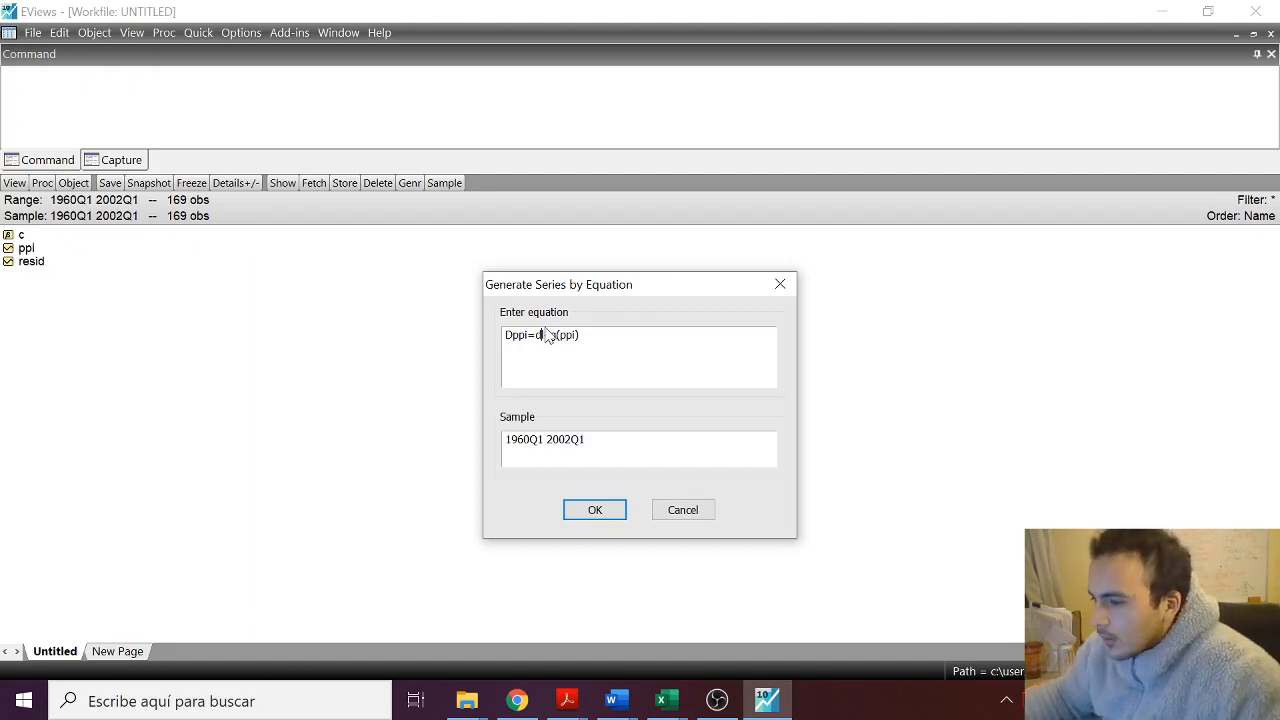
{"action": "left_click", "coordinate": [610, 517]}
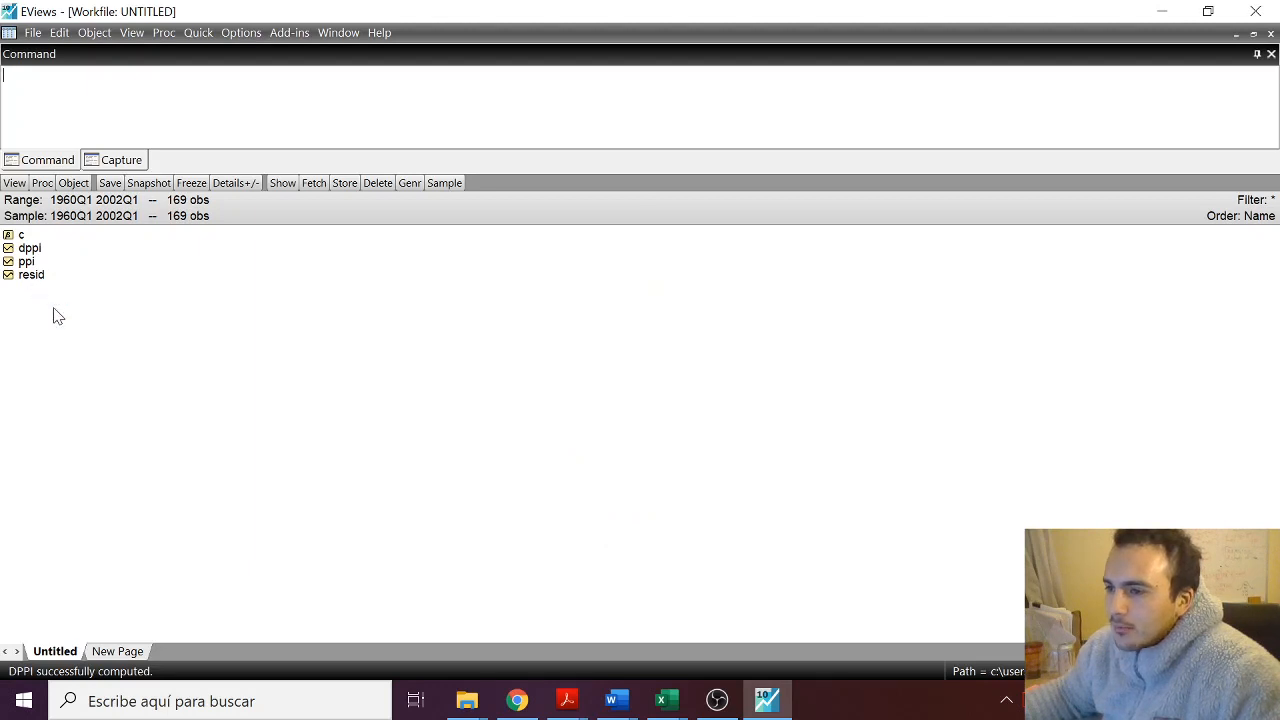
Generate a squared series with the equation uai=ppi^2 over the sample 1960Q1 2002Q1.
{"action": "left_click", "coordinate": [211, 36]}
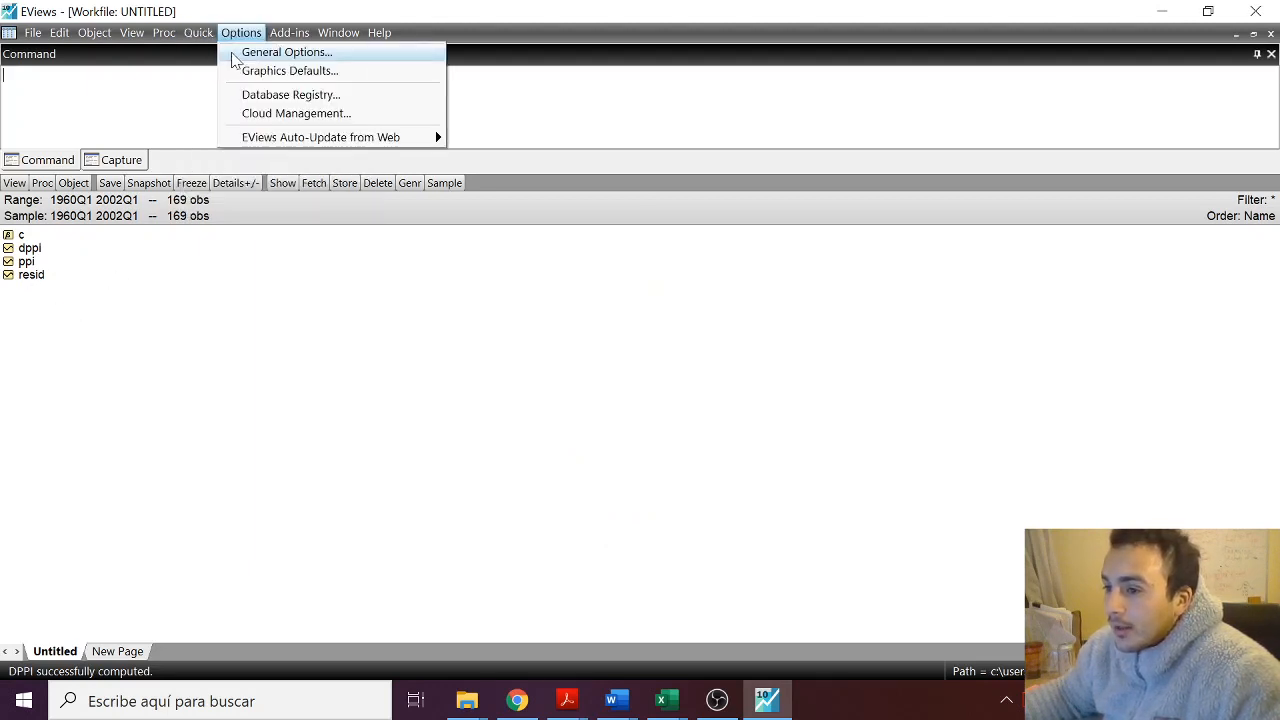
{"action": "left_click", "coordinate": [226, 72]}
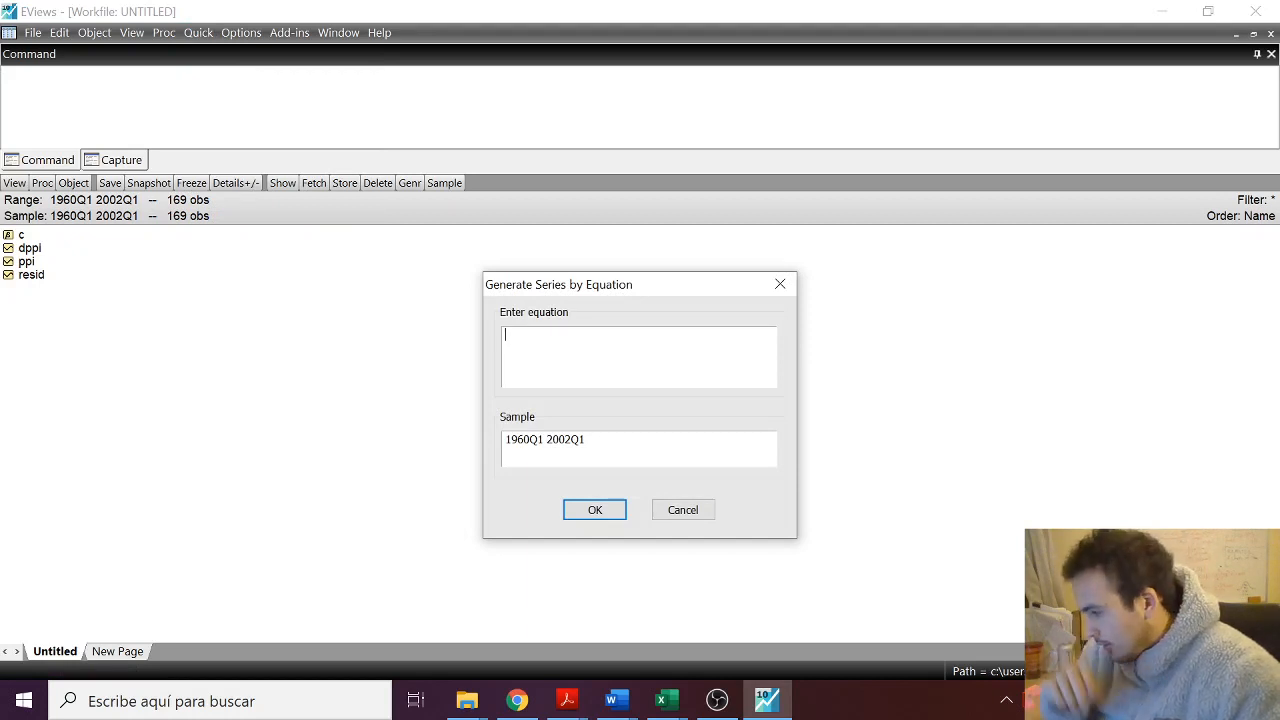
{"action": "type", "text": "uai"}
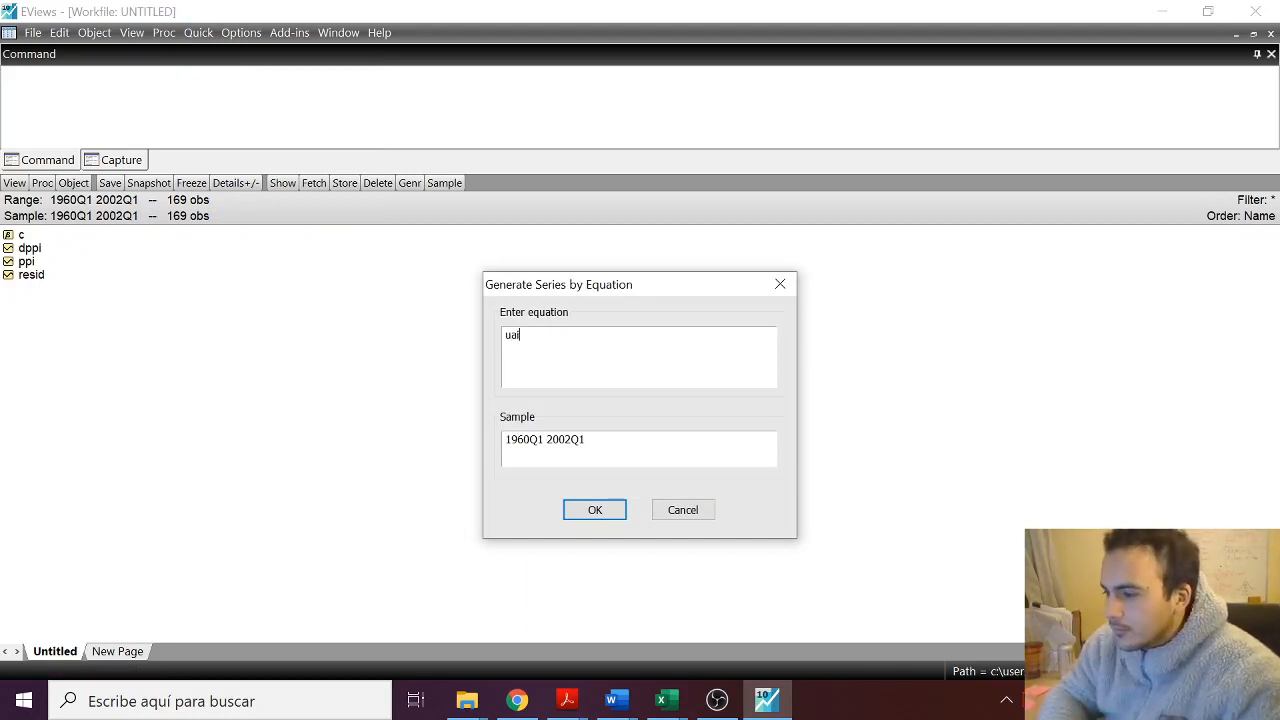
{"action": "type", "text": "="}
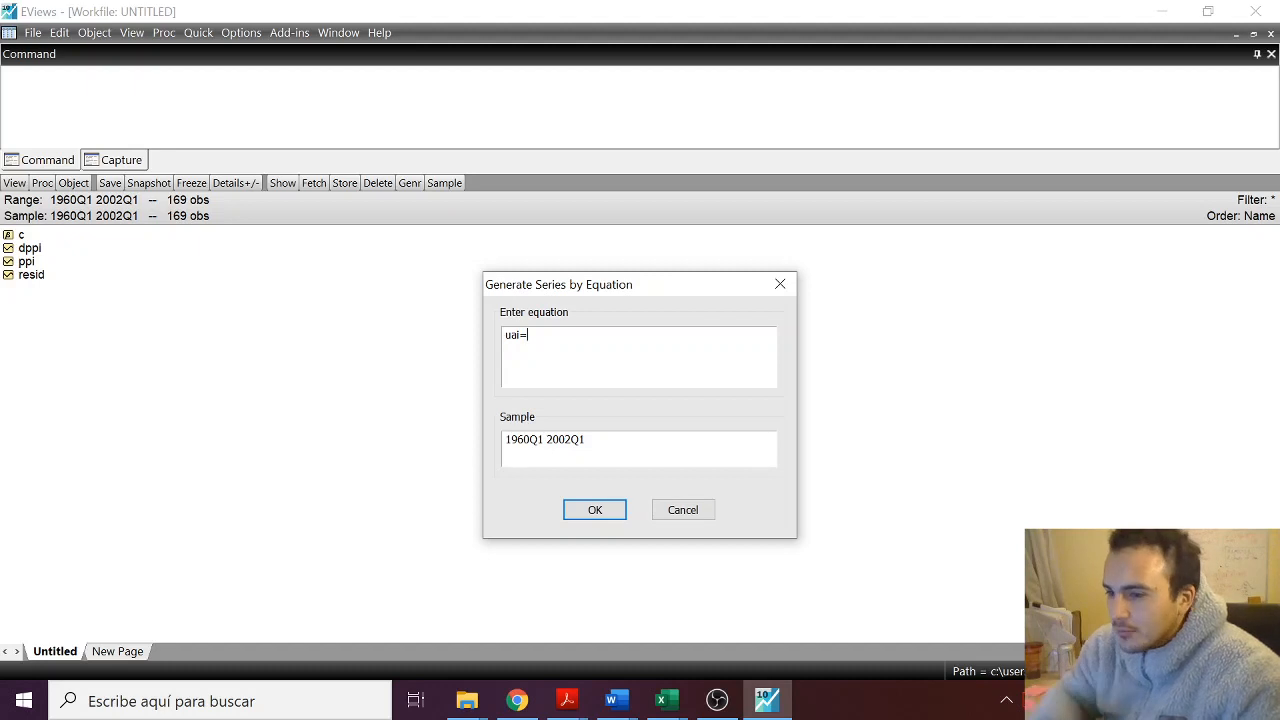
{"action": "type", "text": "ppi"}
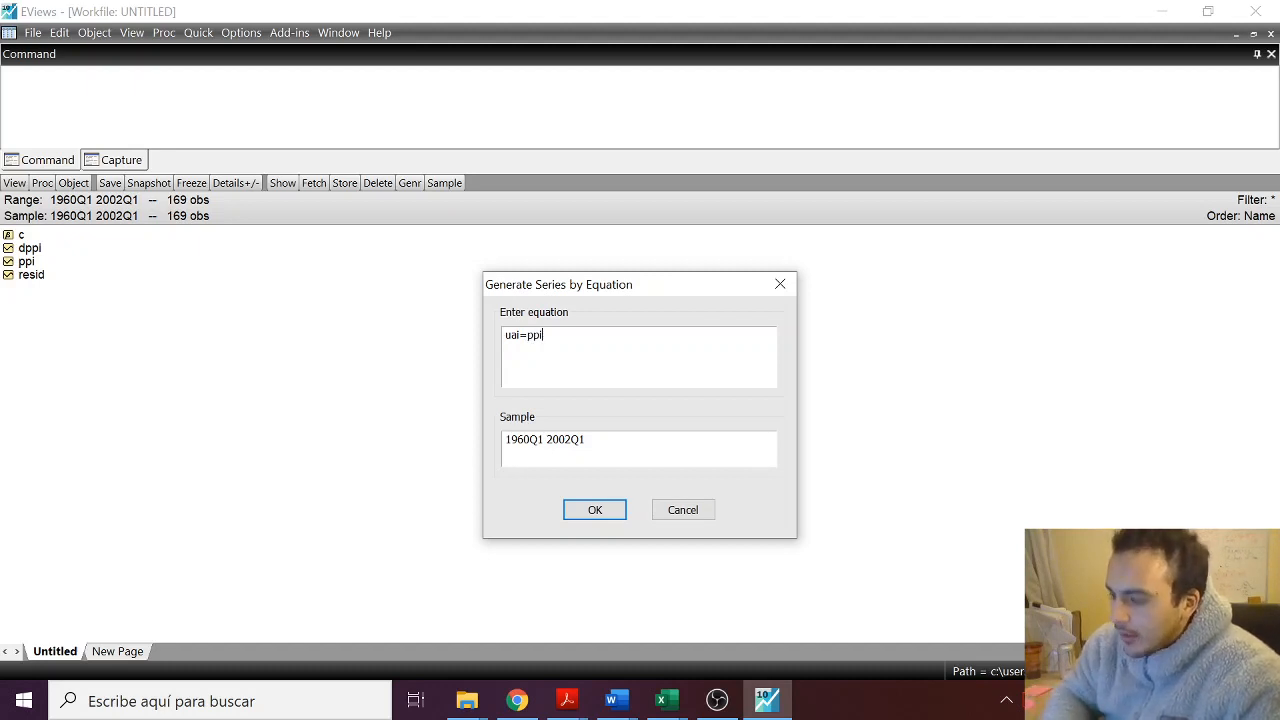
{"action": "type", "text": "^2"}
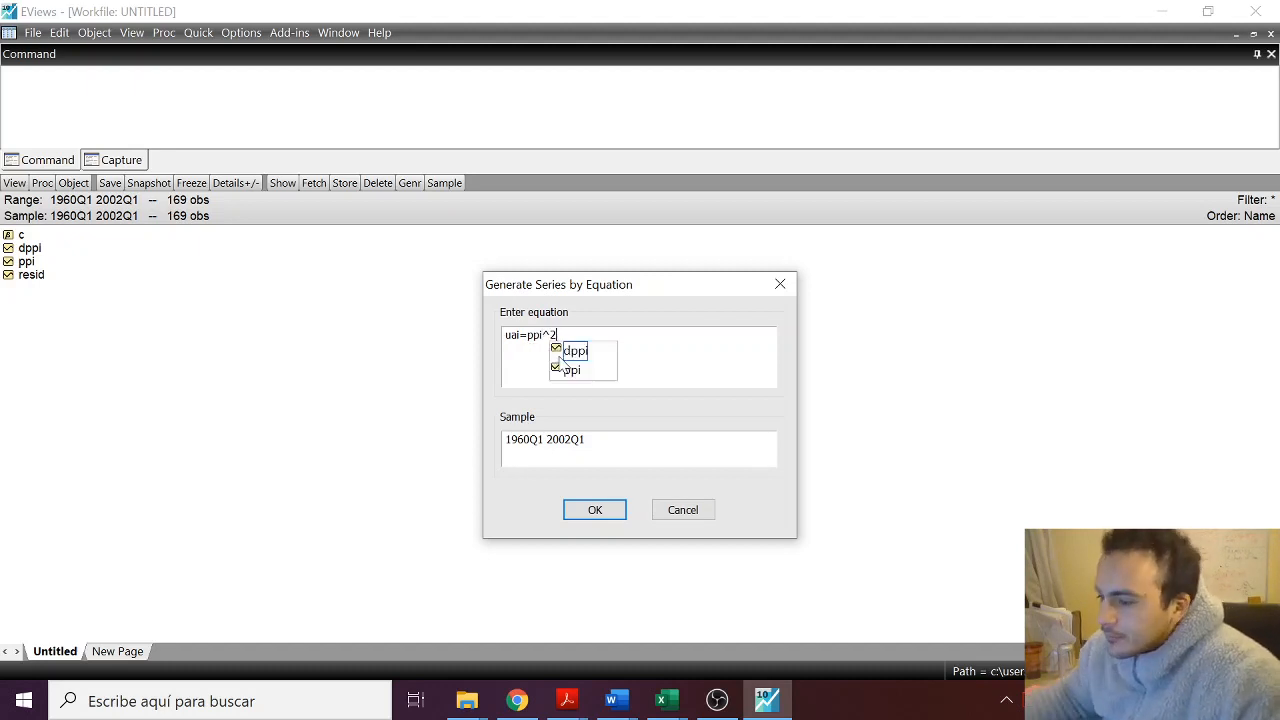
{"action": "left_click", "coordinate": [594, 512]}
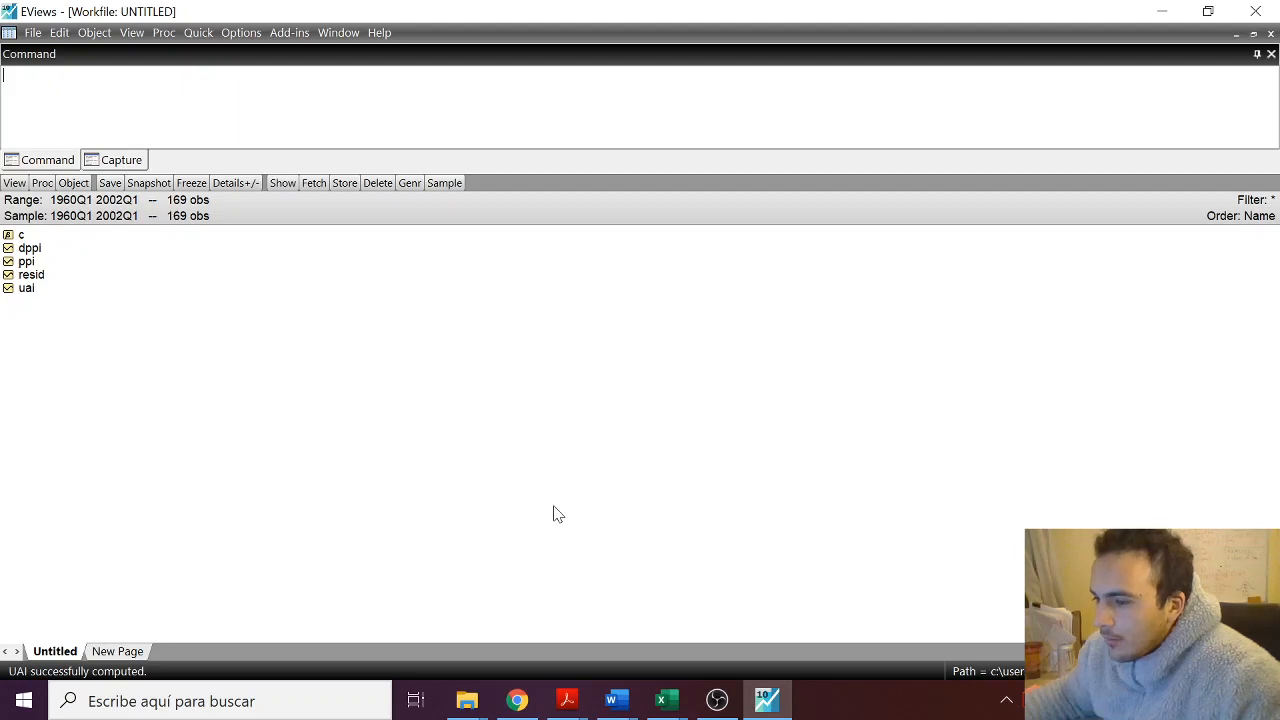
Open the uai series to review its values, and close it.
{"action": "left_click", "coordinate": [28, 289]}
{"action": "double_click", "coordinate": [28, 289]}
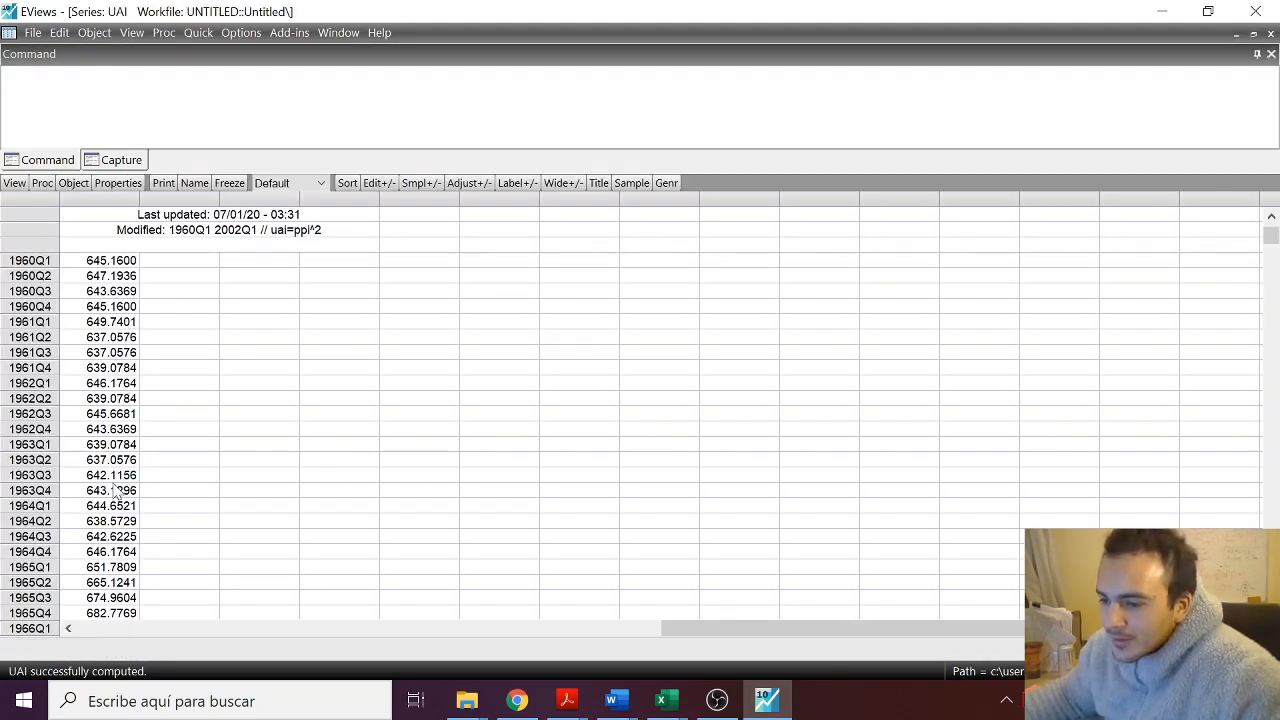
{"action": "scroll", "coordinate": [115, 500], "scroll_direction": "down", "scroll_amount": 10}
{"action": "scroll", "coordinate": [115, 500], "scroll_direction": "up", "scroll_amount": 10}
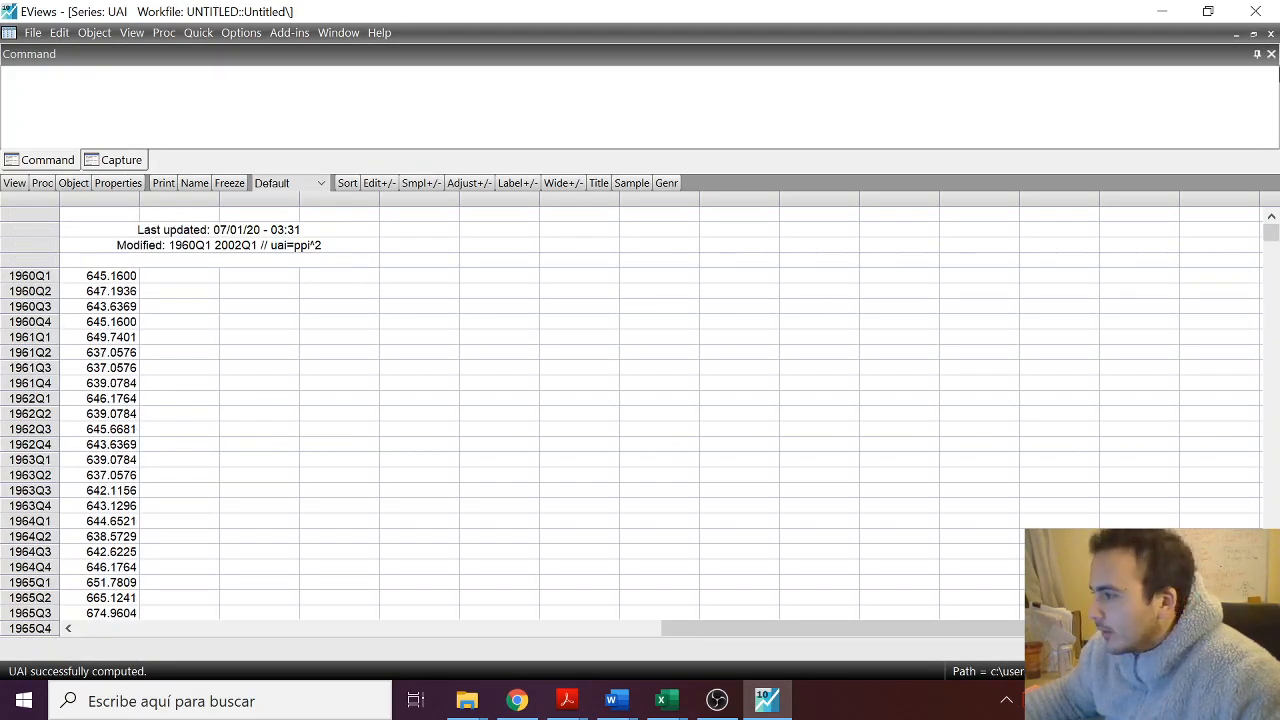
{"action": "left_click", "coordinate": [1271, 34]}
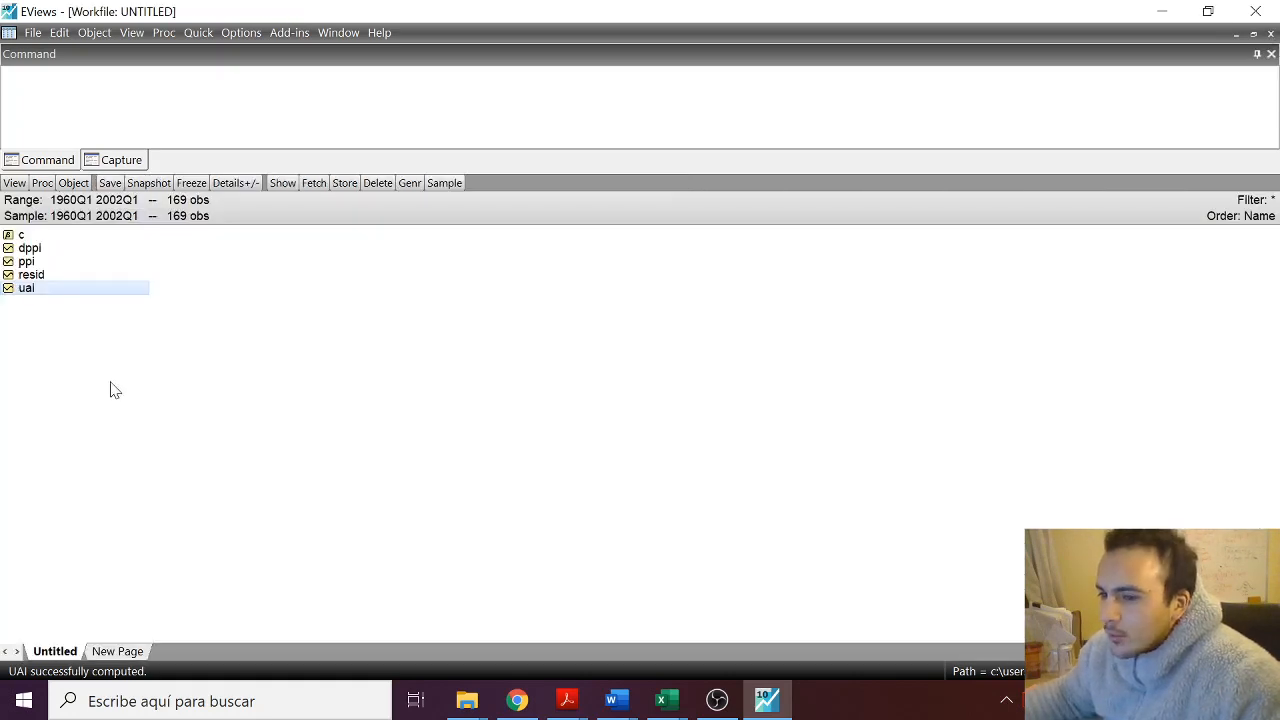
Open the dppi series and examine its quarterly values, including the first observation at 1960Q1.
{"action": "double_click", "coordinate": [30, 248]}
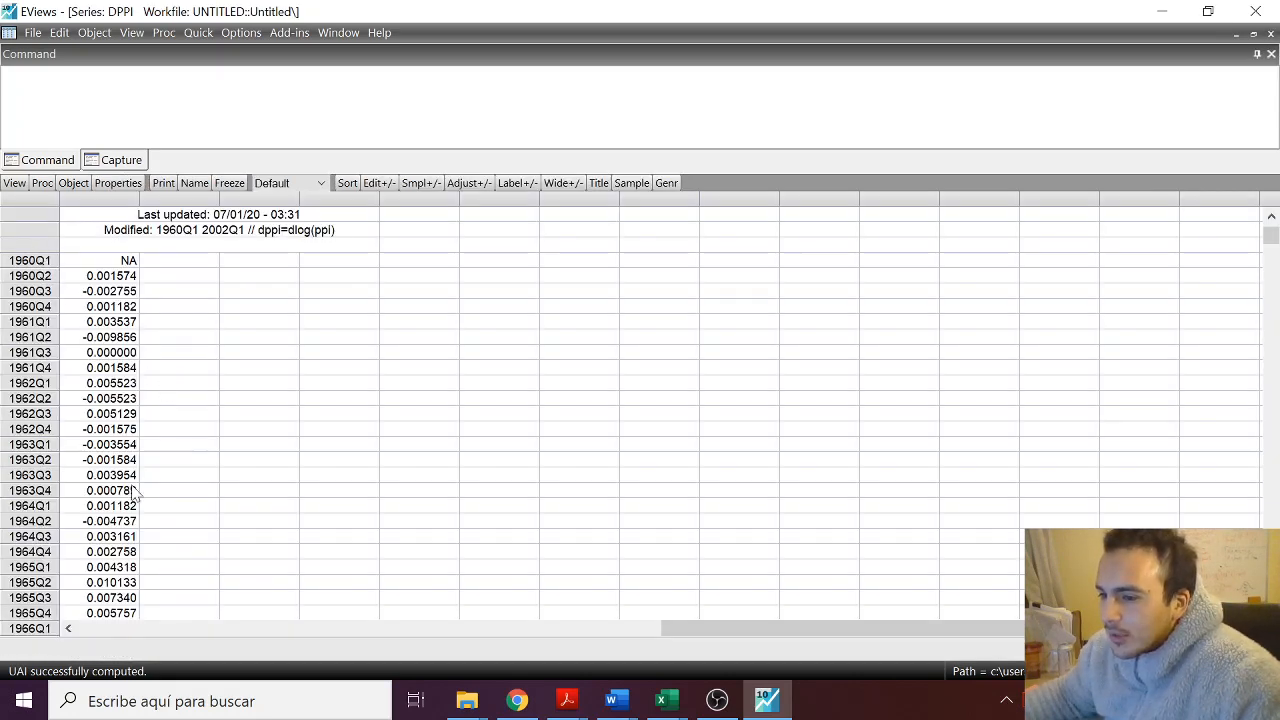
{"action": "left_click", "coordinate": [115, 262]}
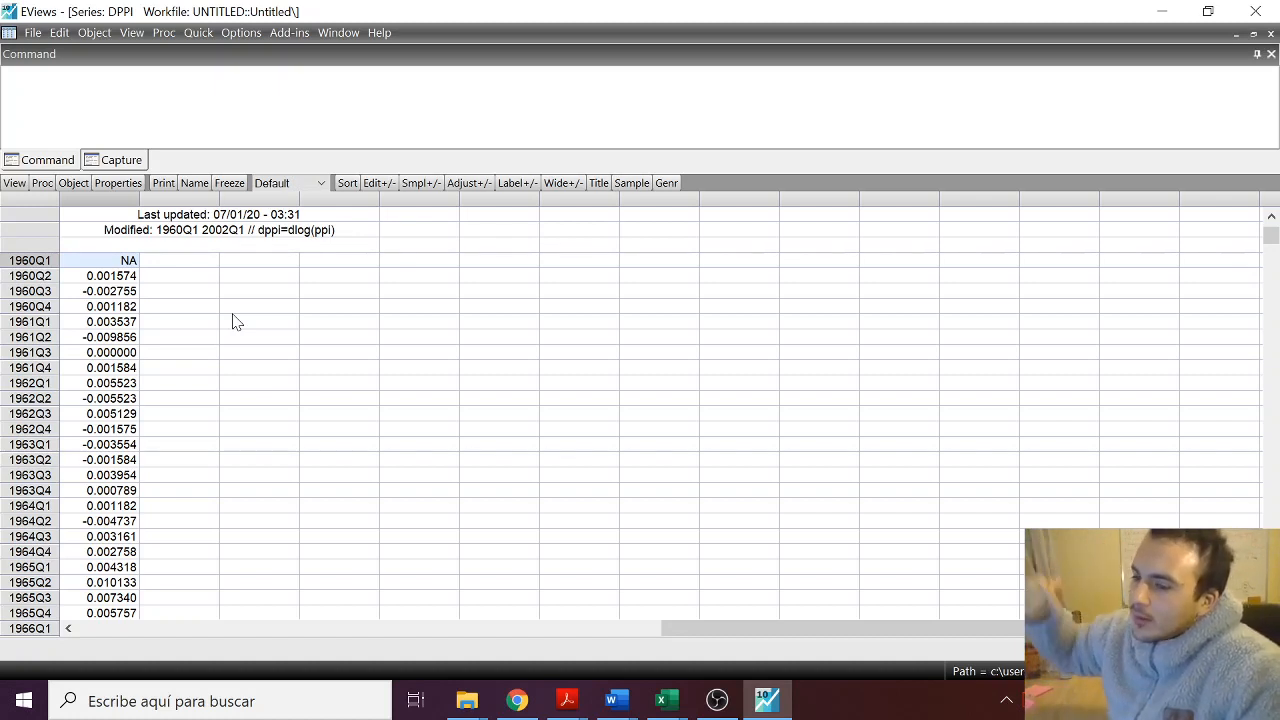
{"action": "scroll", "coordinate": [151, 280], "scroll_direction": "down", "scroll_amount": 20}
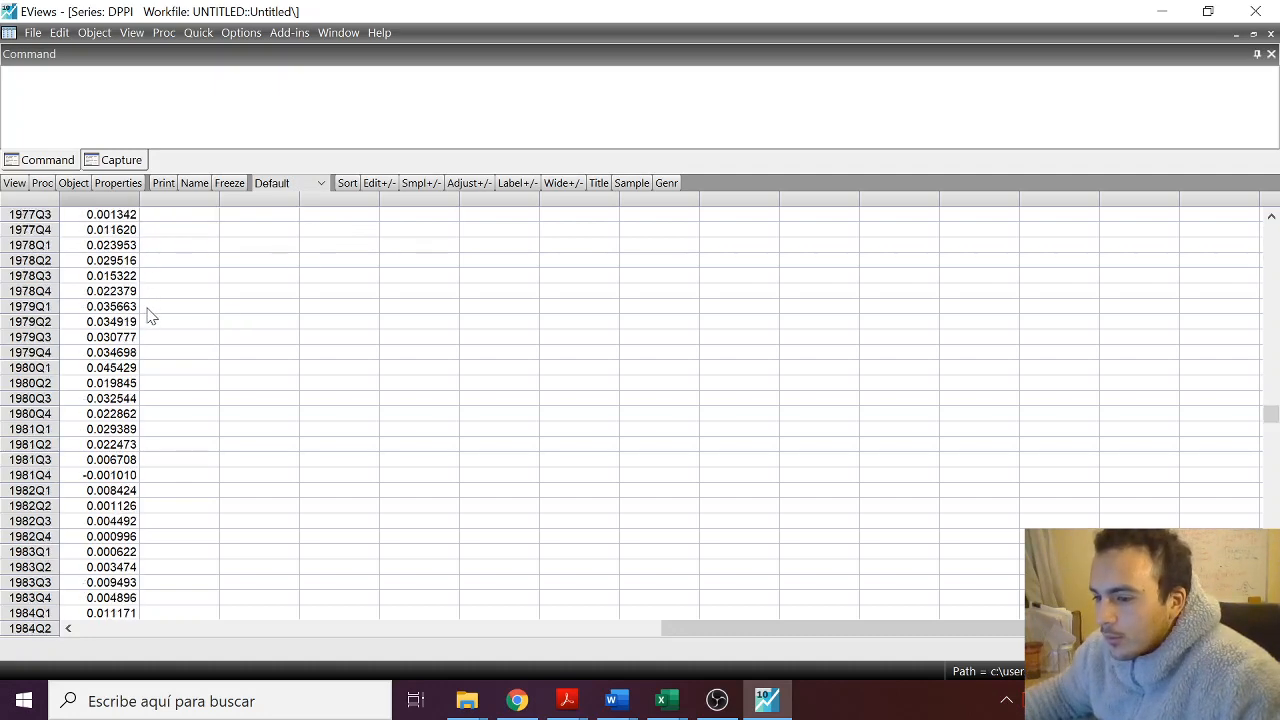
{"action": "scroll", "coordinate": [151, 310], "scroll_direction": "up", "scroll_amount": 15}
{"action": "scroll", "coordinate": [151, 312], "scroll_direction": "up", "scroll_amount": 20}
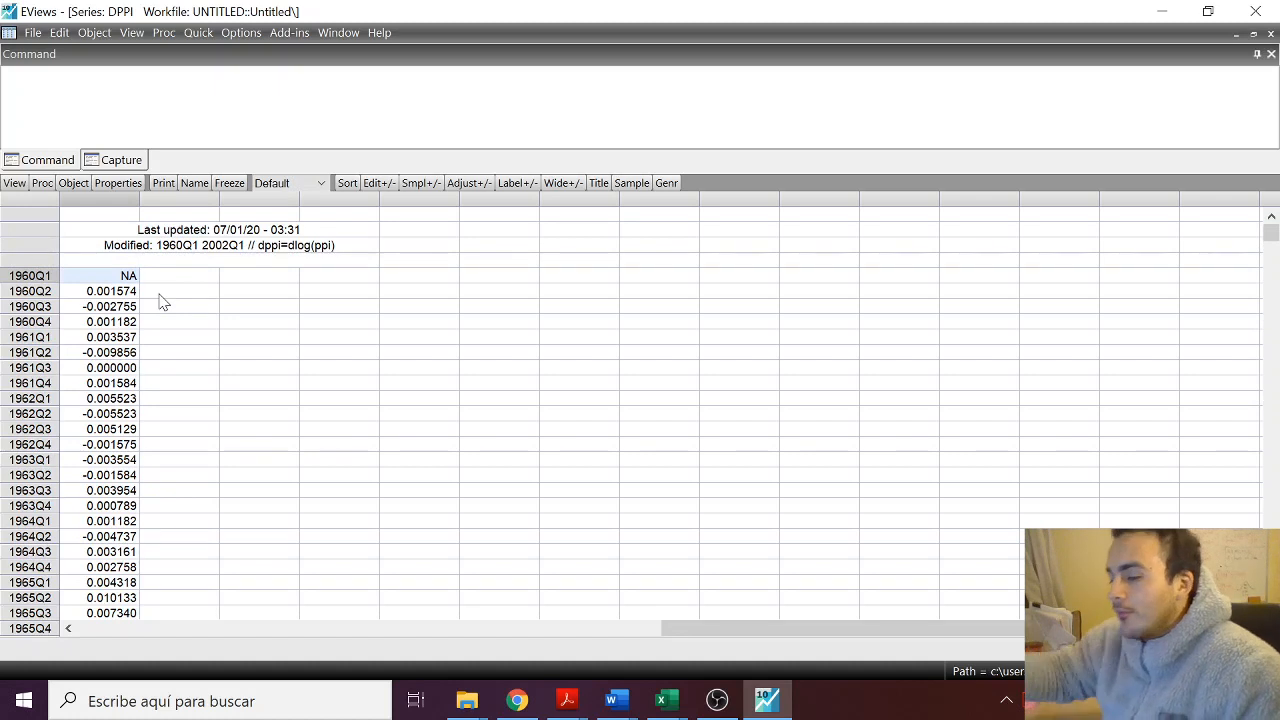
Plot the dppi series' raw data as a basic Line & Symbol graph.
{"action": "left_click", "coordinate": [15, 184]}
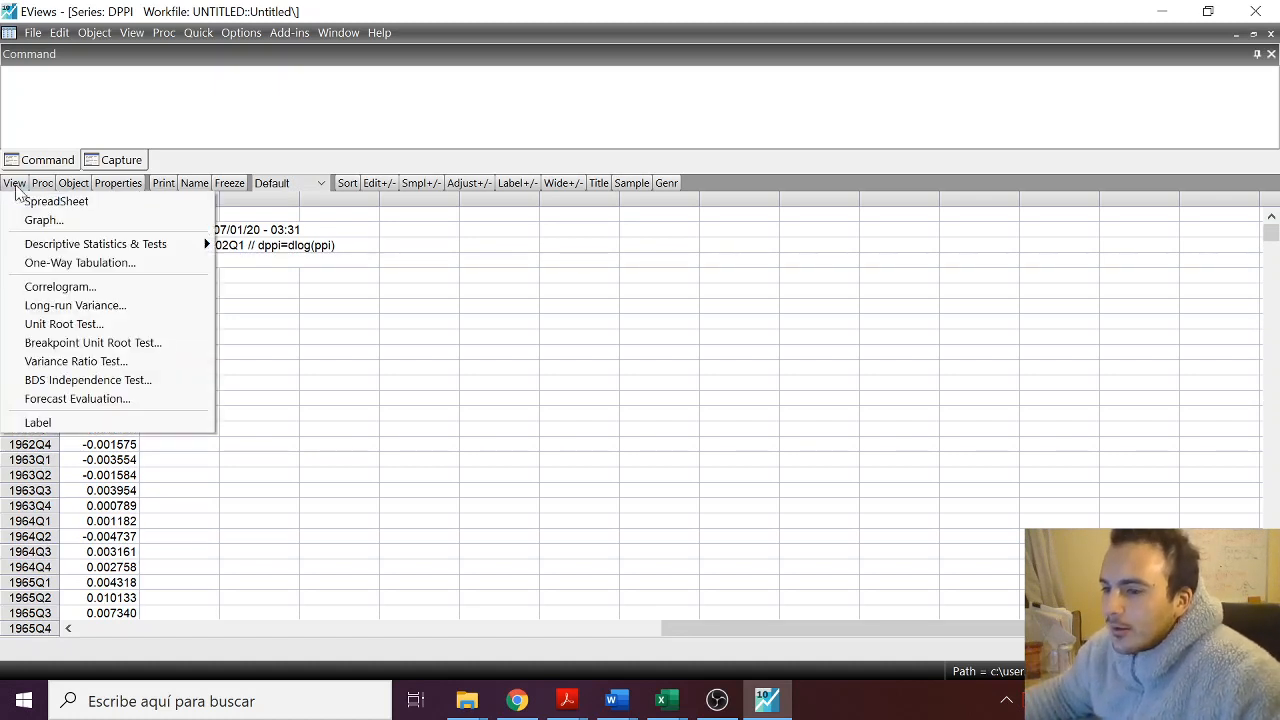
{"action": "left_click", "coordinate": [39, 219]}
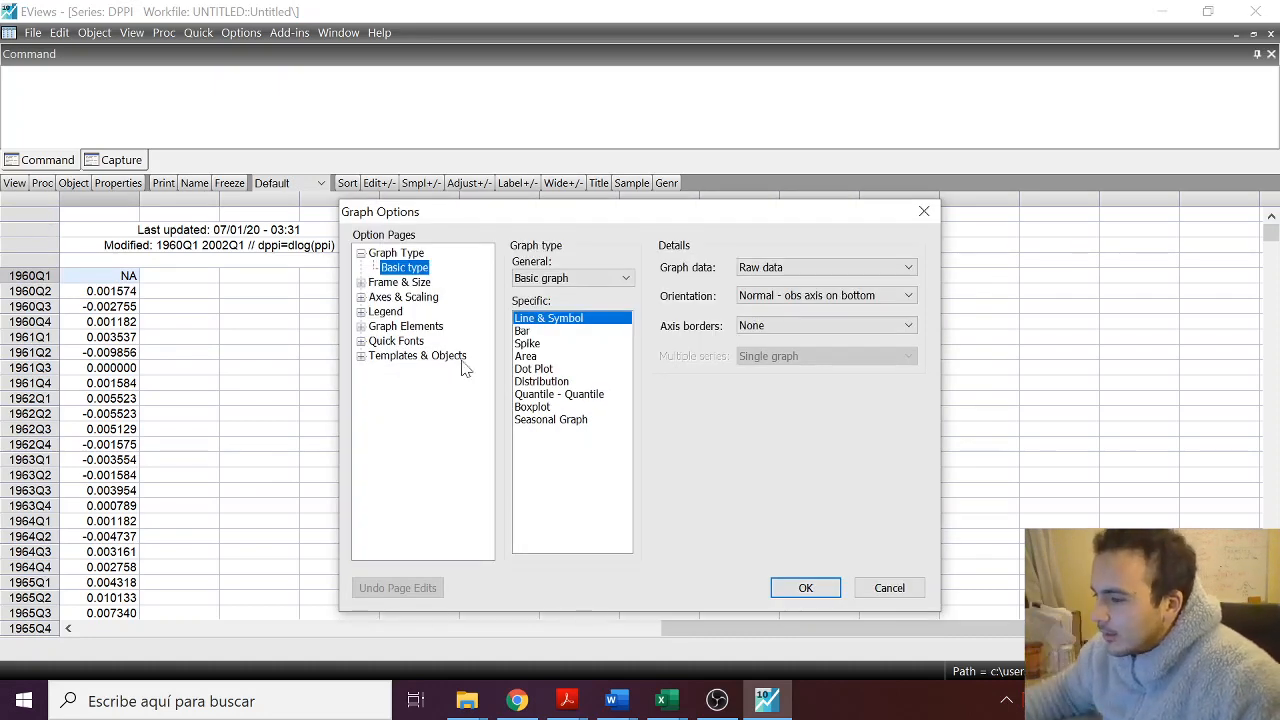
{"action": "left_click", "coordinate": [805, 587]}
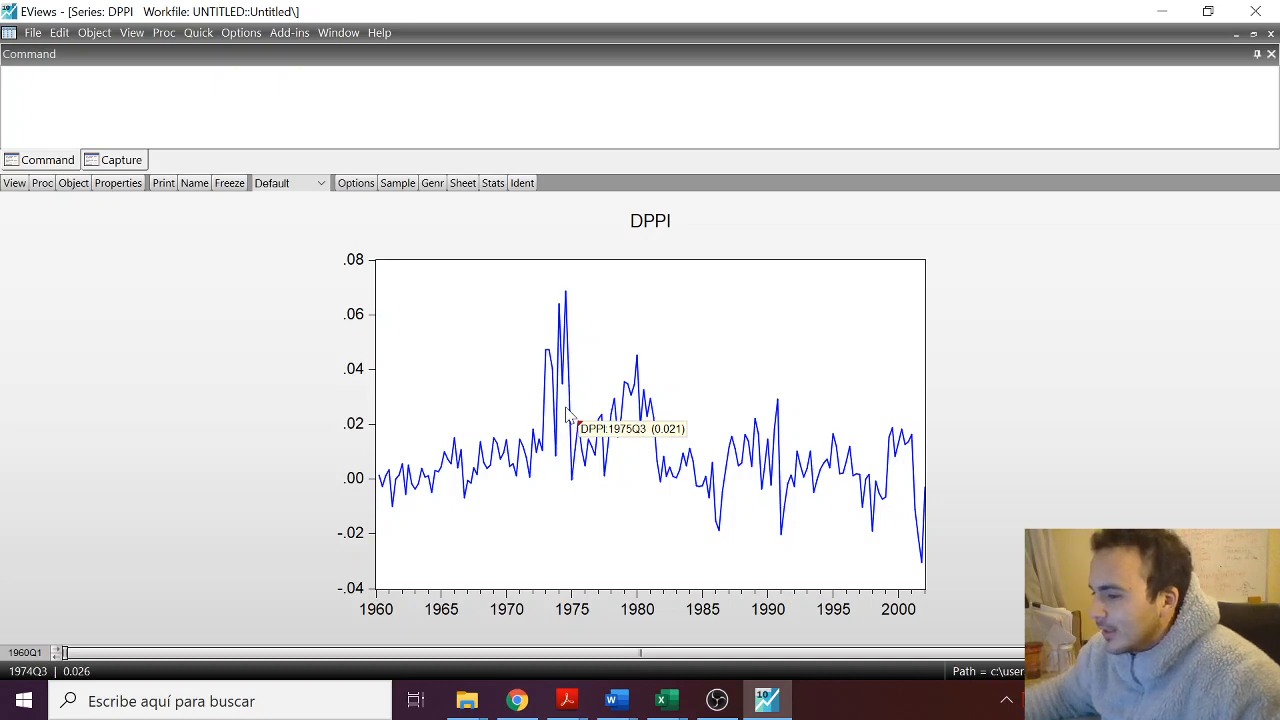
Display the descriptive statistics table of the dppi series, review it, and close the series.
{"action": "left_click", "coordinate": [720, 702]}
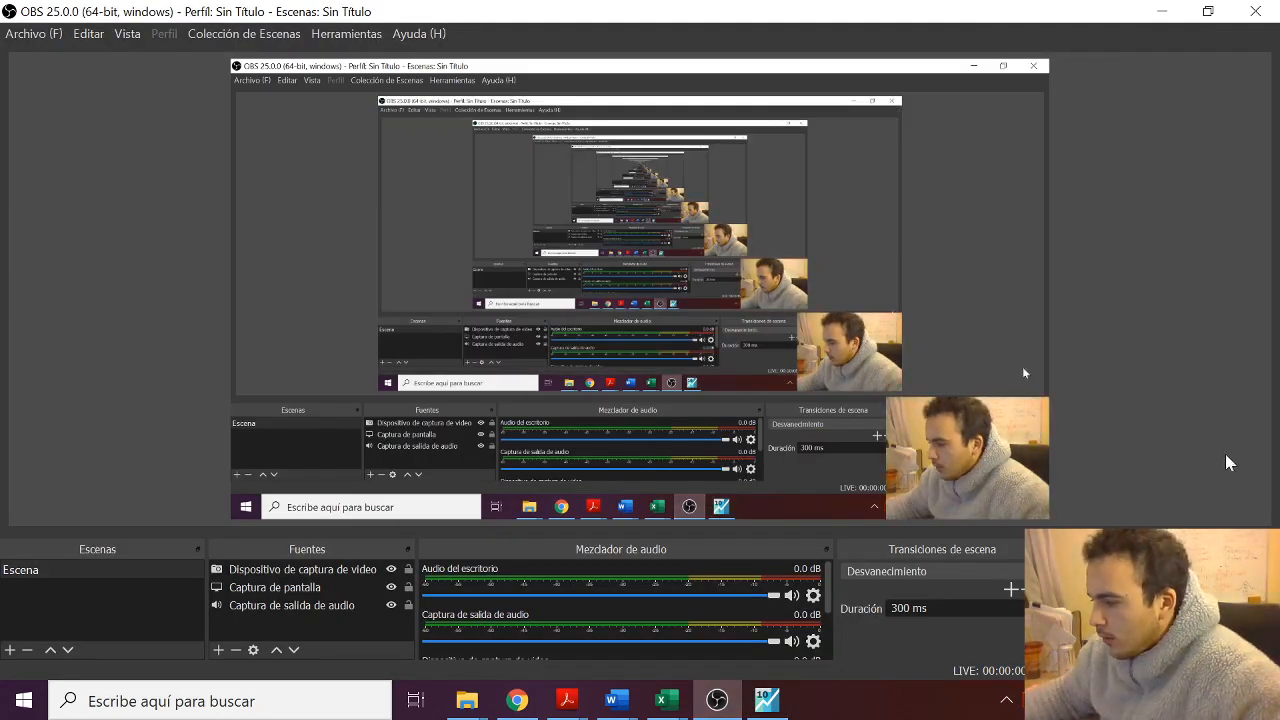
{"action": "left_click", "coordinate": [772, 704]}
{"action": "left_click", "coordinate": [14, 184]}
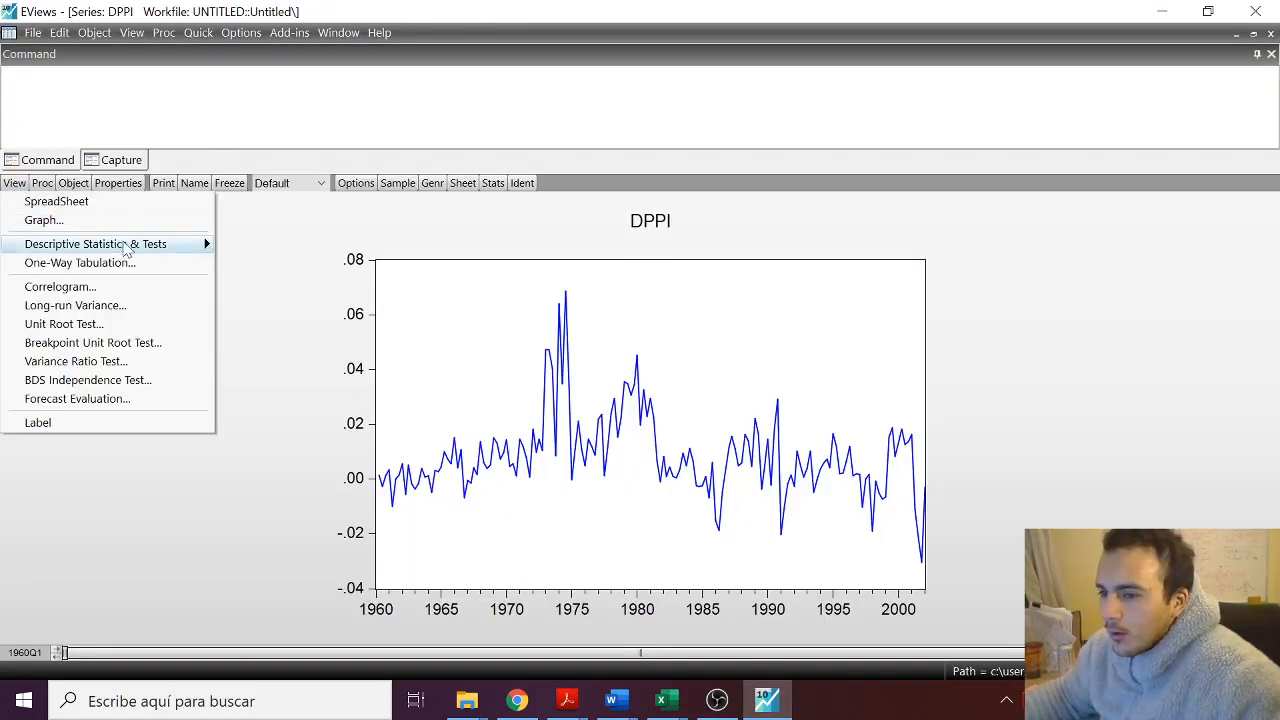
{"action": "mouse_move", "coordinate": [127, 252]}
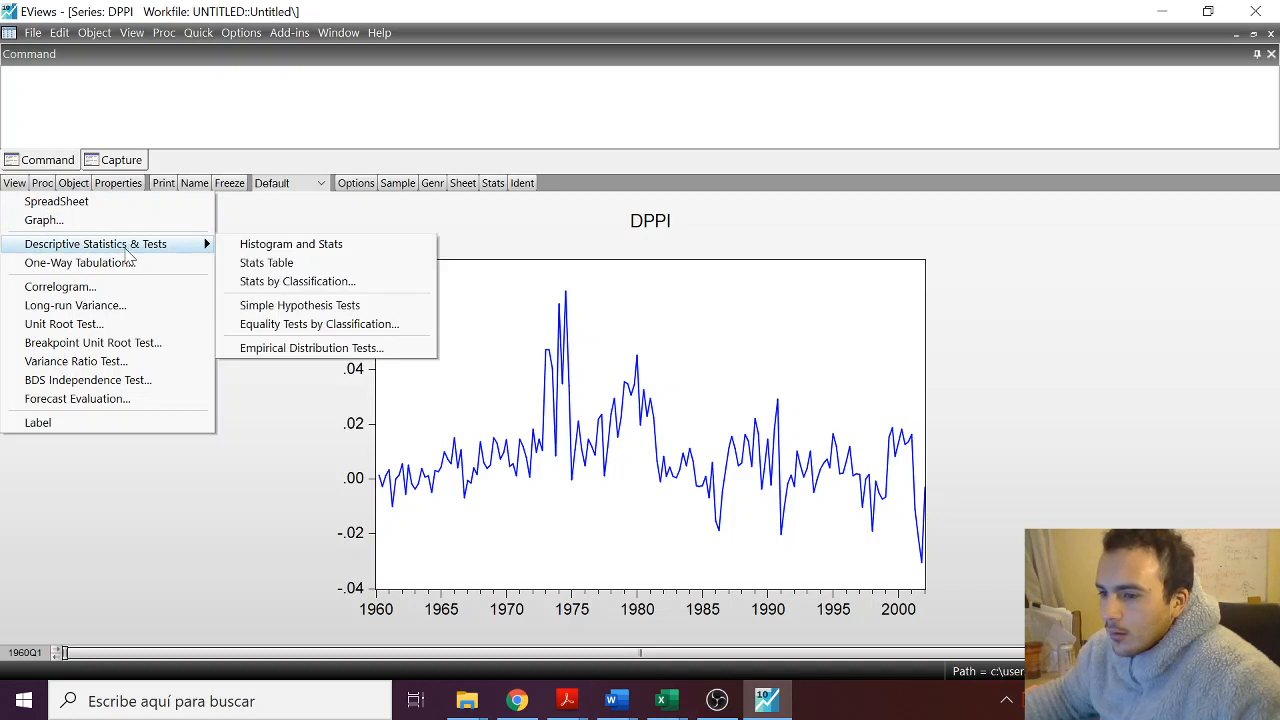
{"action": "left_click", "coordinate": [308, 265]}
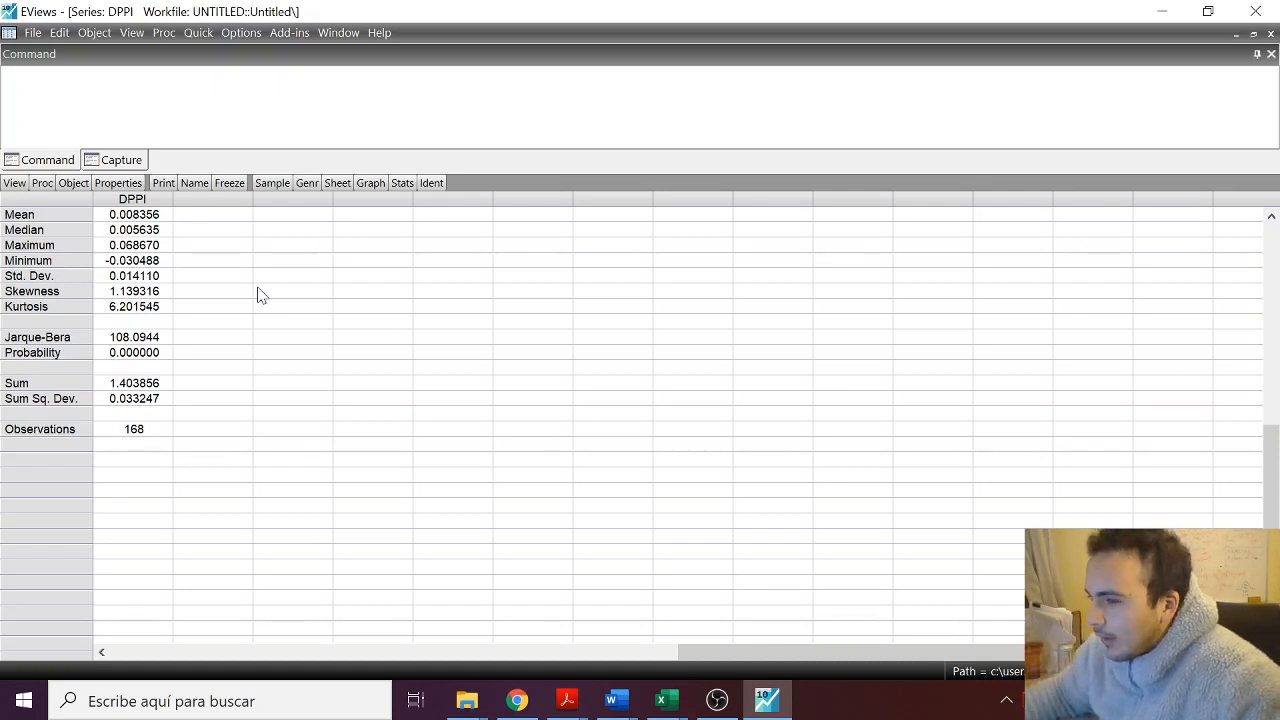
{"action": "left_click", "coordinate": [1270, 32]}
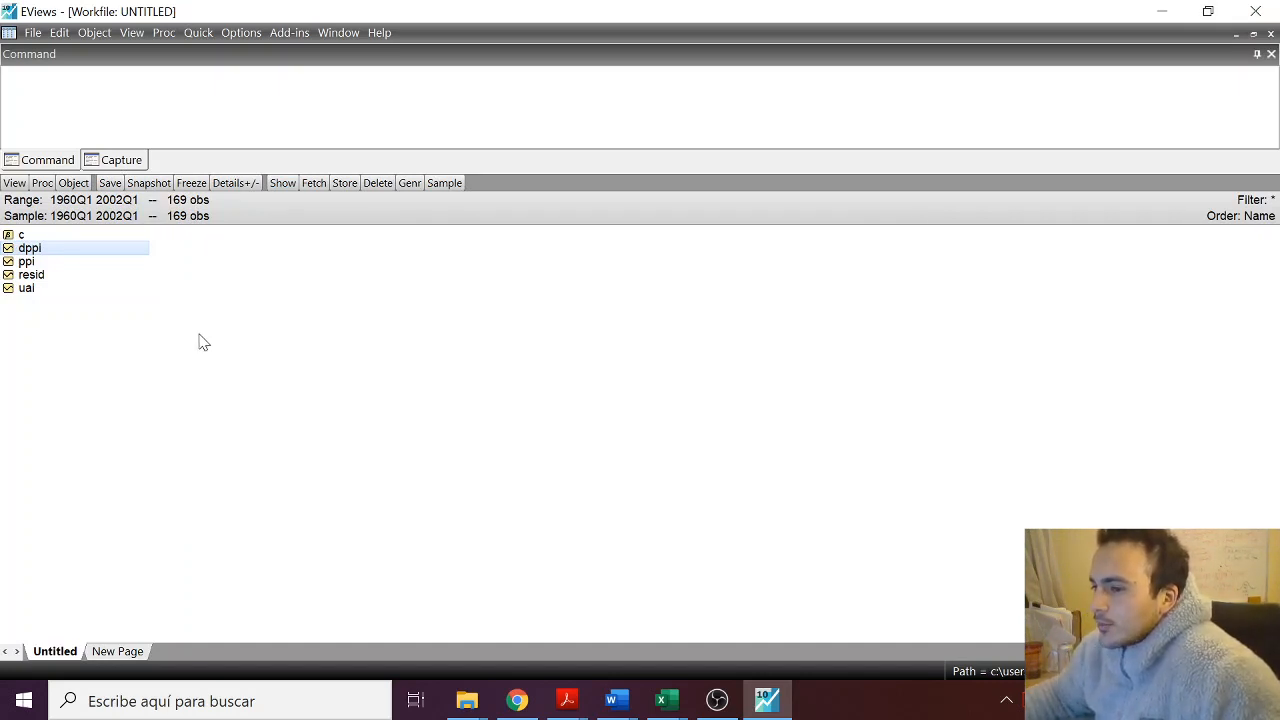
Start a new equation estimation and review its sample and available methods, keeping Least Squares (NLS and ARMA) over 1960Q1 2002Q1.
{"action": "left_click", "coordinate": [196, 33]}
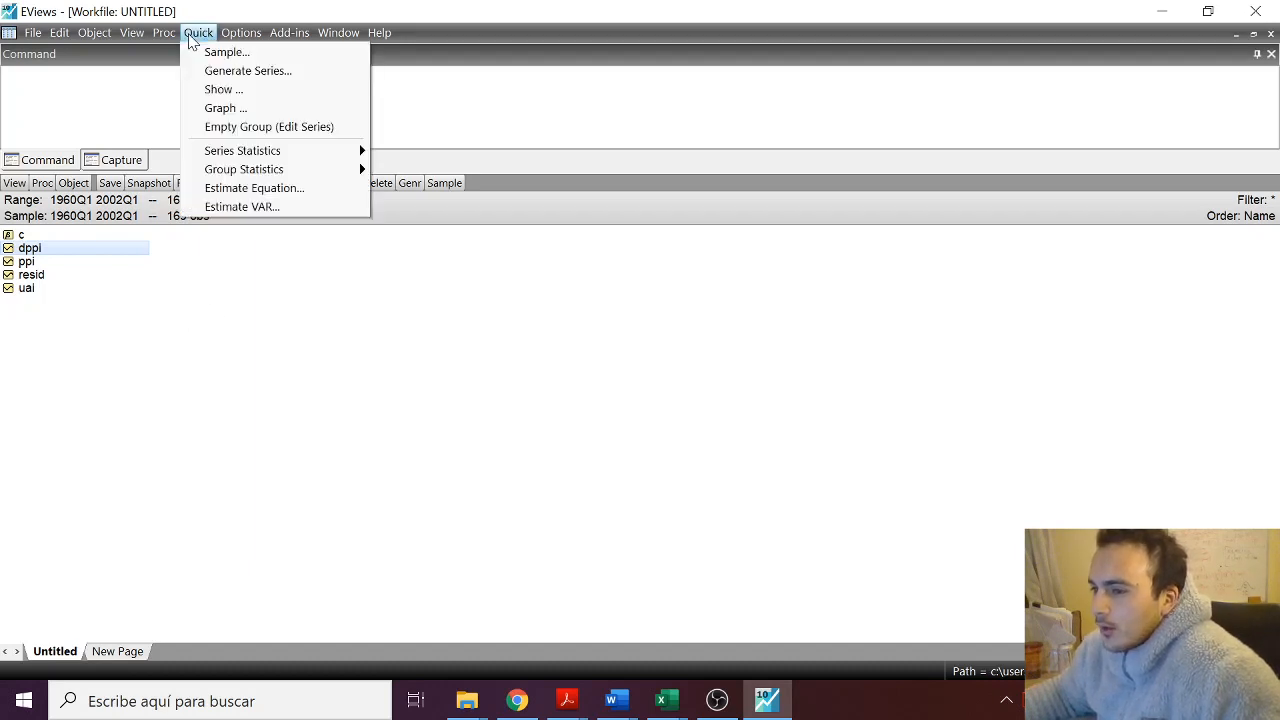
{"action": "left_click", "coordinate": [262, 188]}
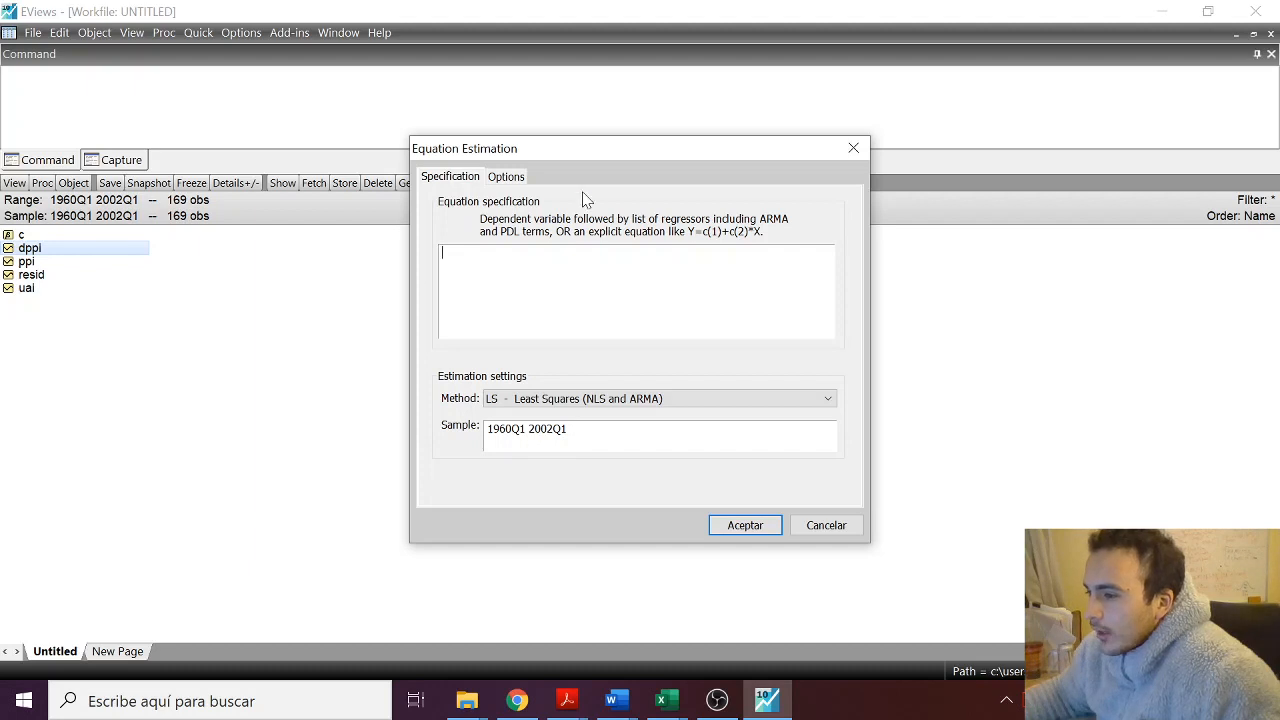
{"action": "left_click_drag", "start_coordinate": [574, 146], "coordinate": [693, 147]}
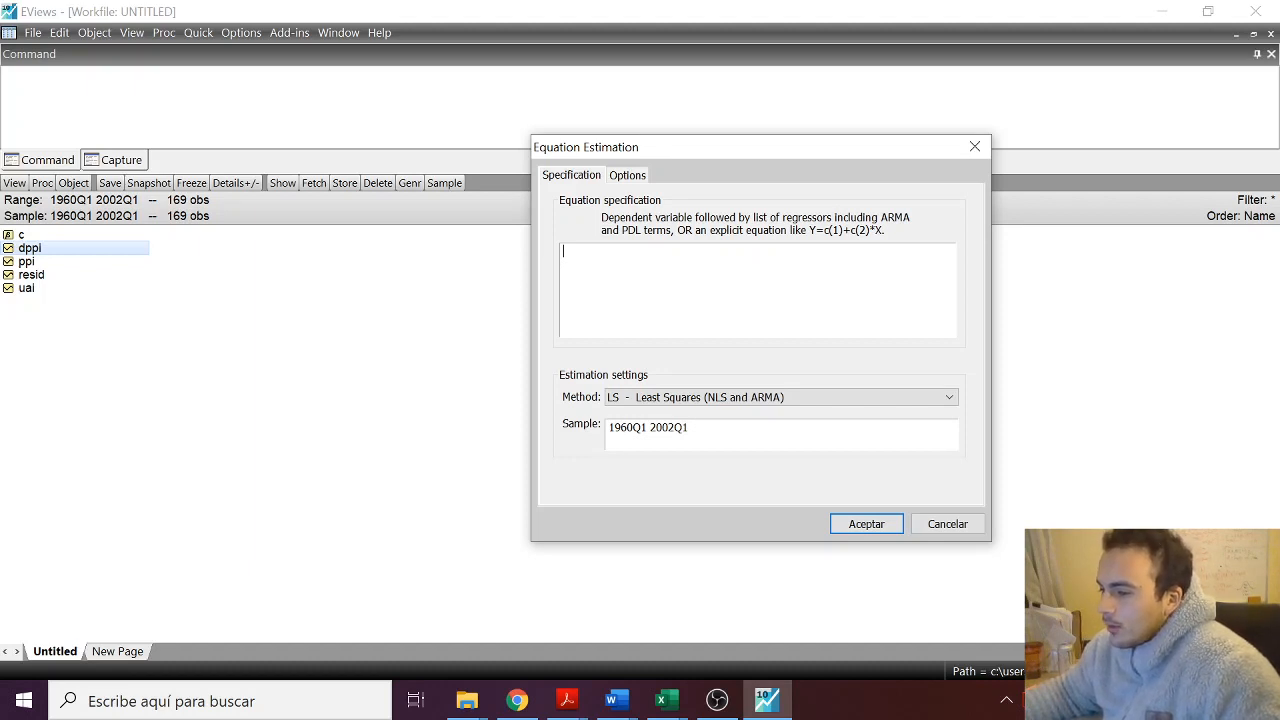
{"action": "left_click_drag", "start_coordinate": [609, 427], "coordinate": [567, 424]}
{"action": "left_click", "coordinate": [692, 428]}
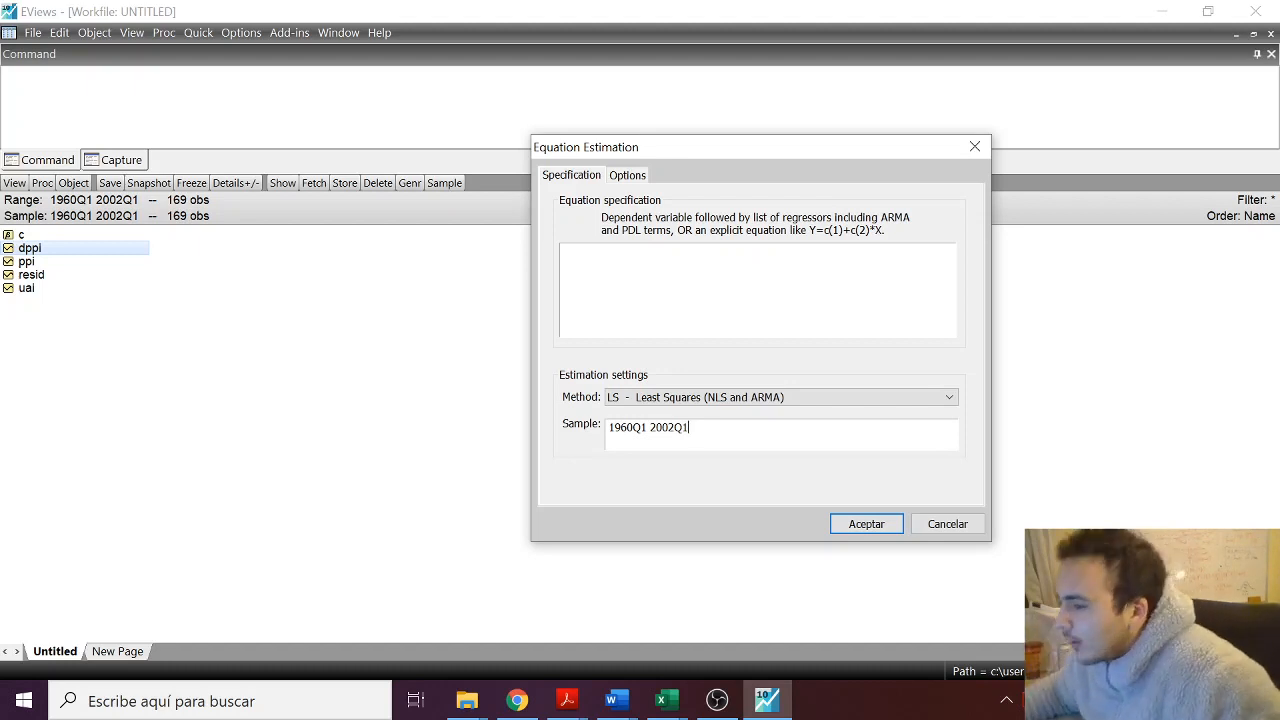
{"action": "left_click", "coordinate": [731, 402]}
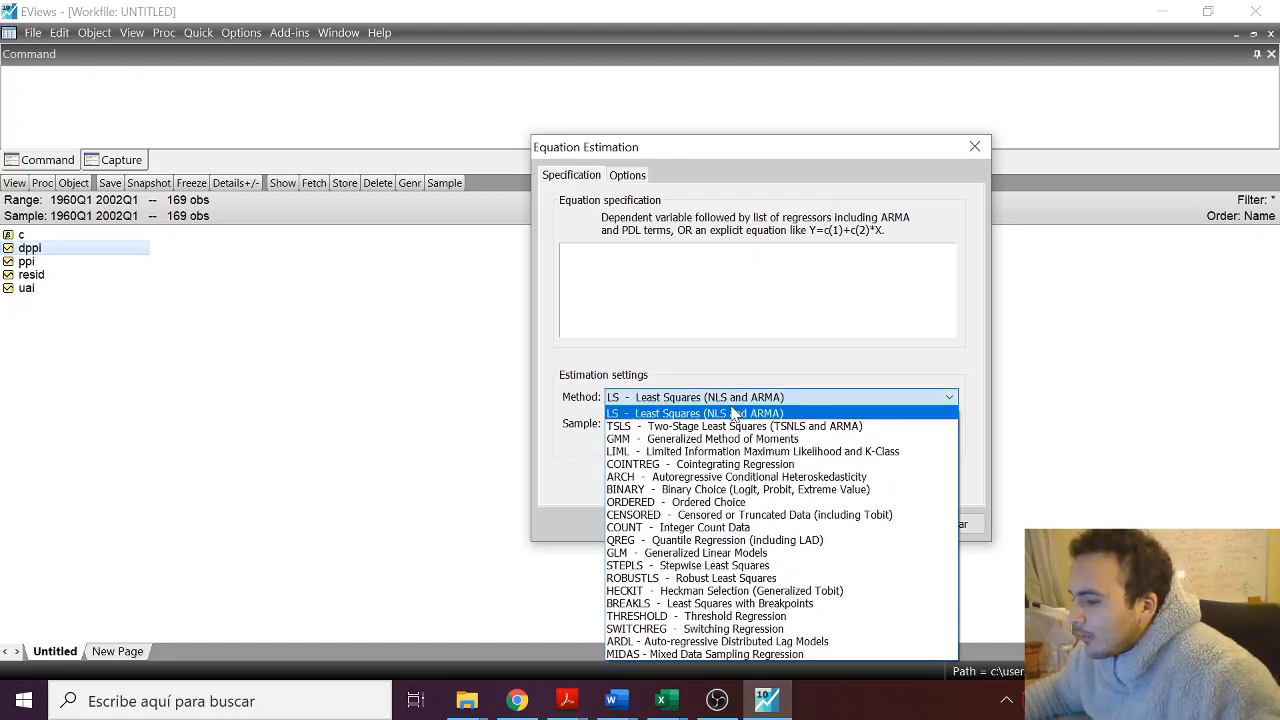
{"action": "left_click", "coordinate": [727, 312]}
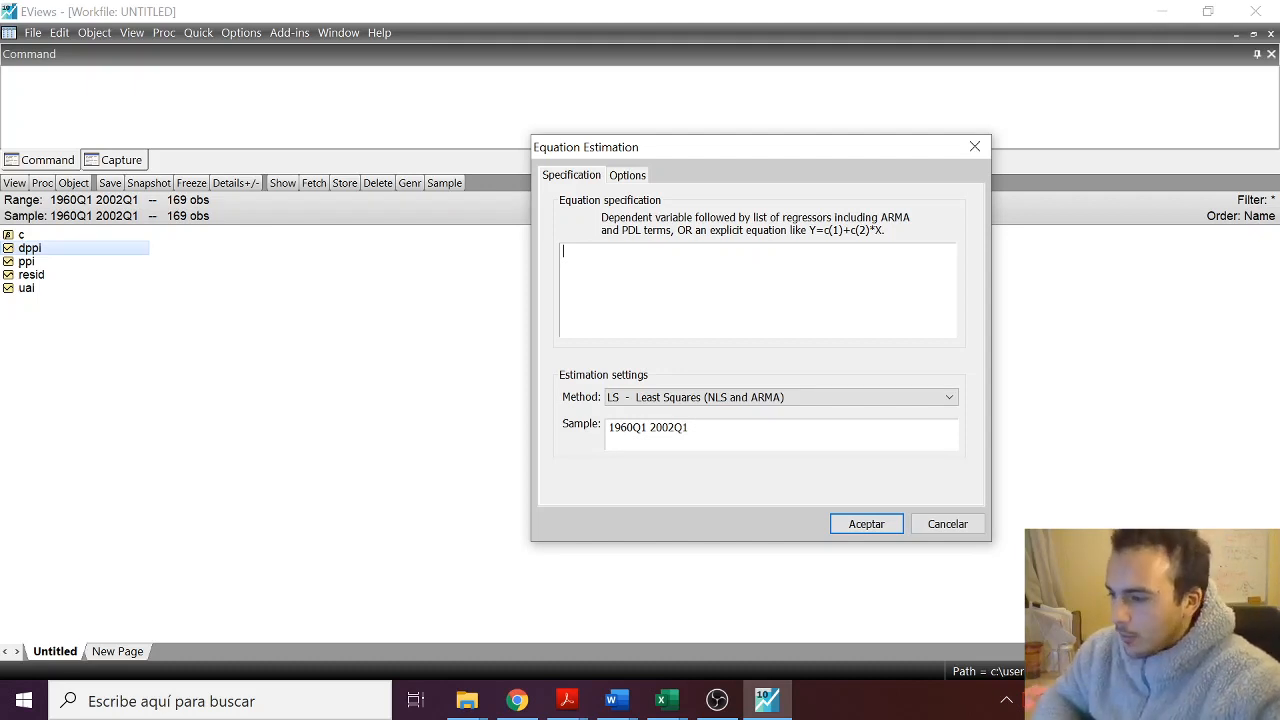
{"action": "type", "text": "dppi"}
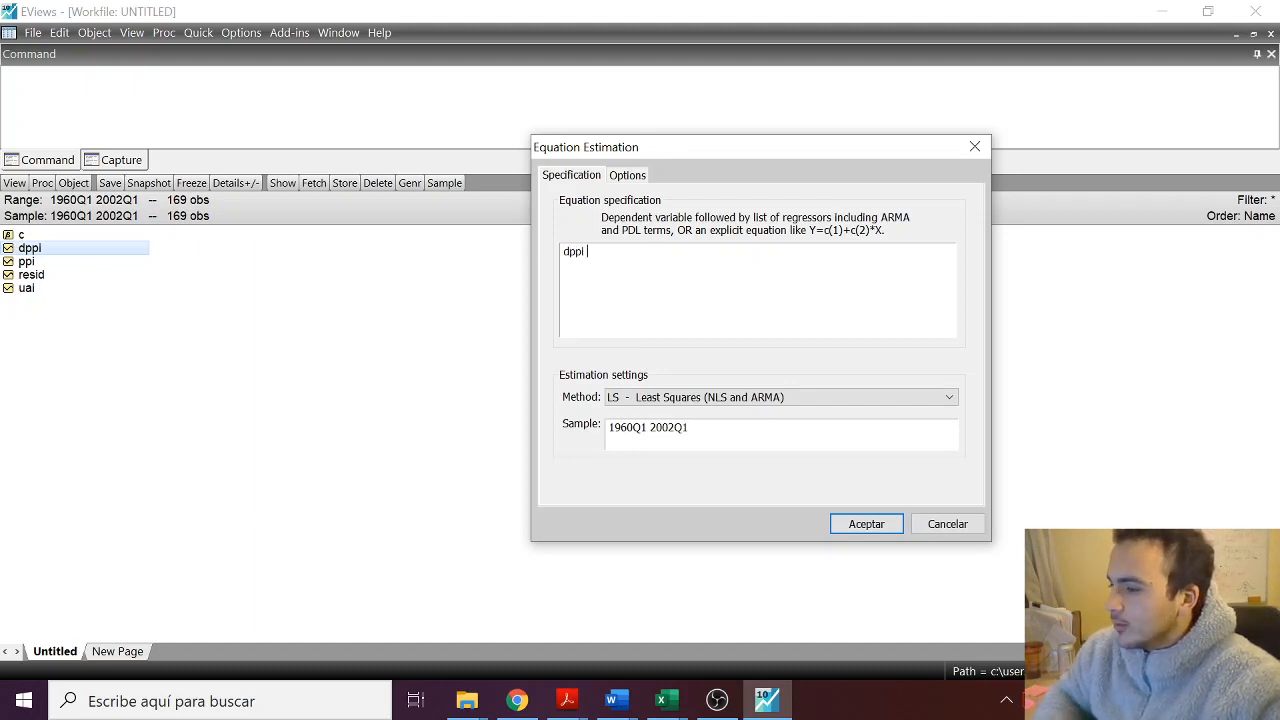
{"action": "key", "text": "BackSpace"}
{"action": "key", "text": "BackSpace"}
{"action": "key", "text": "BackSpace"}
{"action": "key", "text": "BackSpace"}
{"action": "key", "text": "BackSpace"}
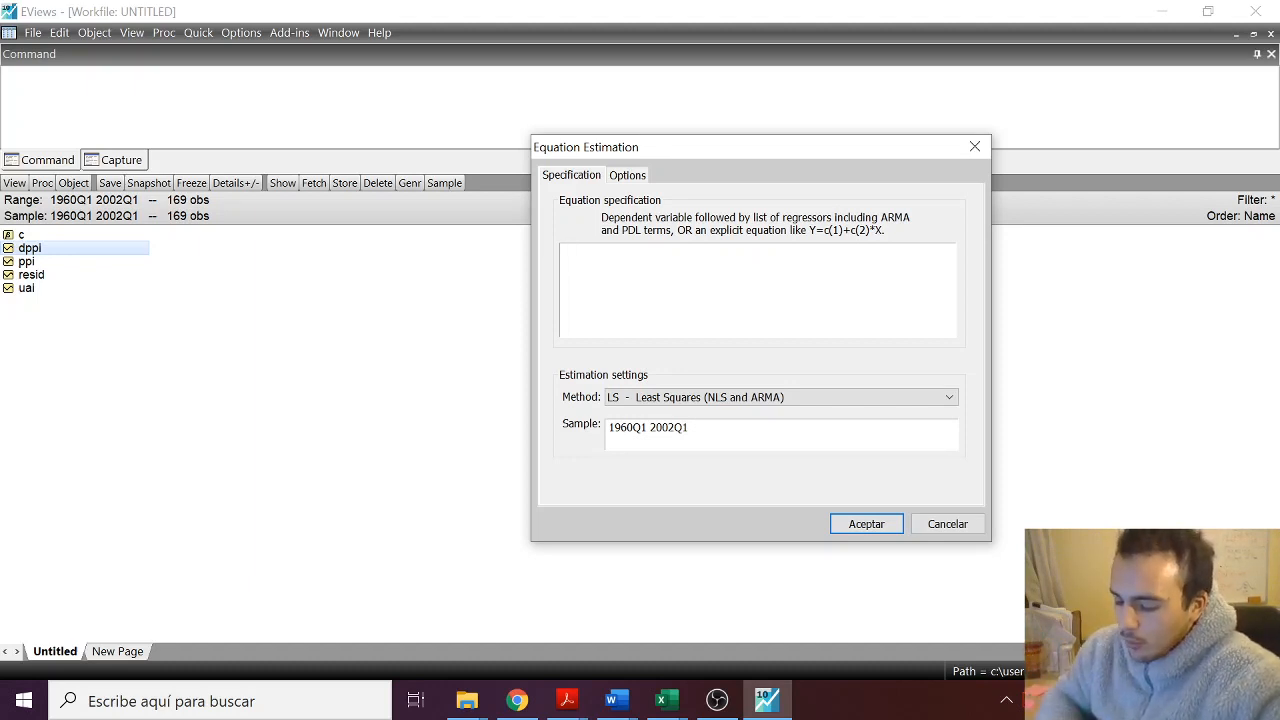
Specify the equation as dlog(ppi) c dlog(ppi(-1)), regressing PPI log growth on a constant and its first lag.
{"action": "type", "text": "dlog("}
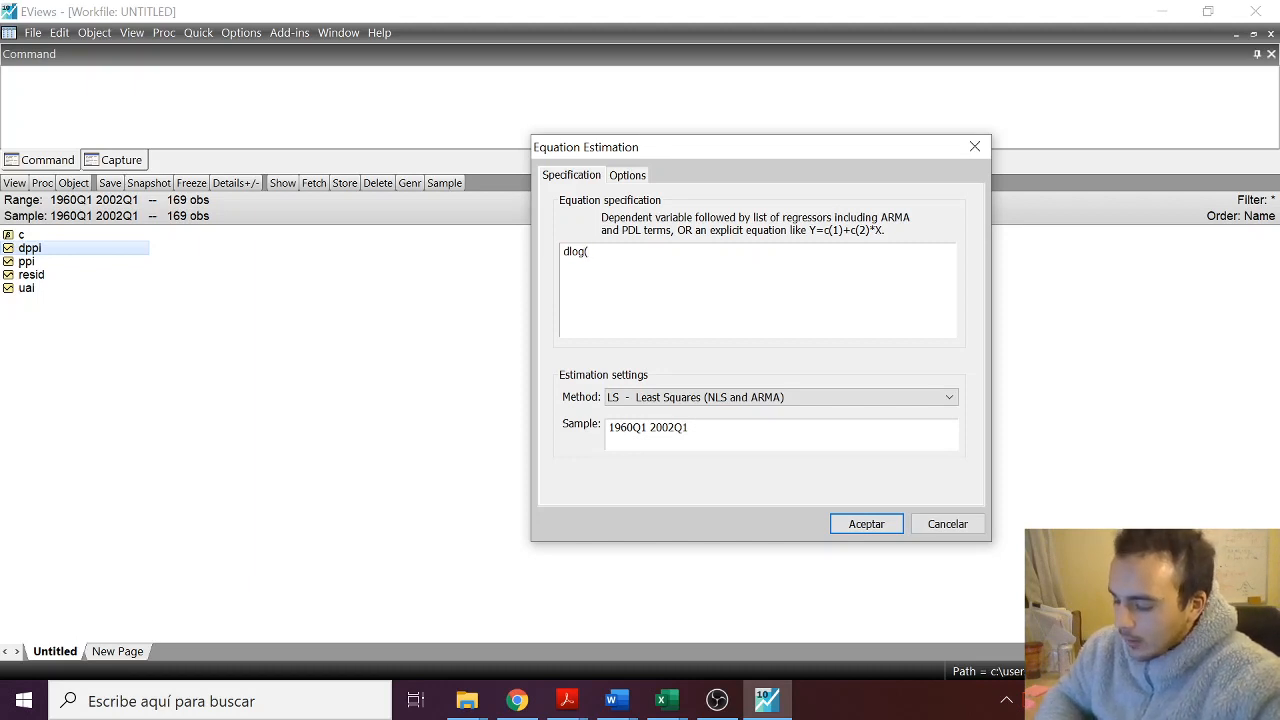
{"action": "type", "text": "ppi)"}
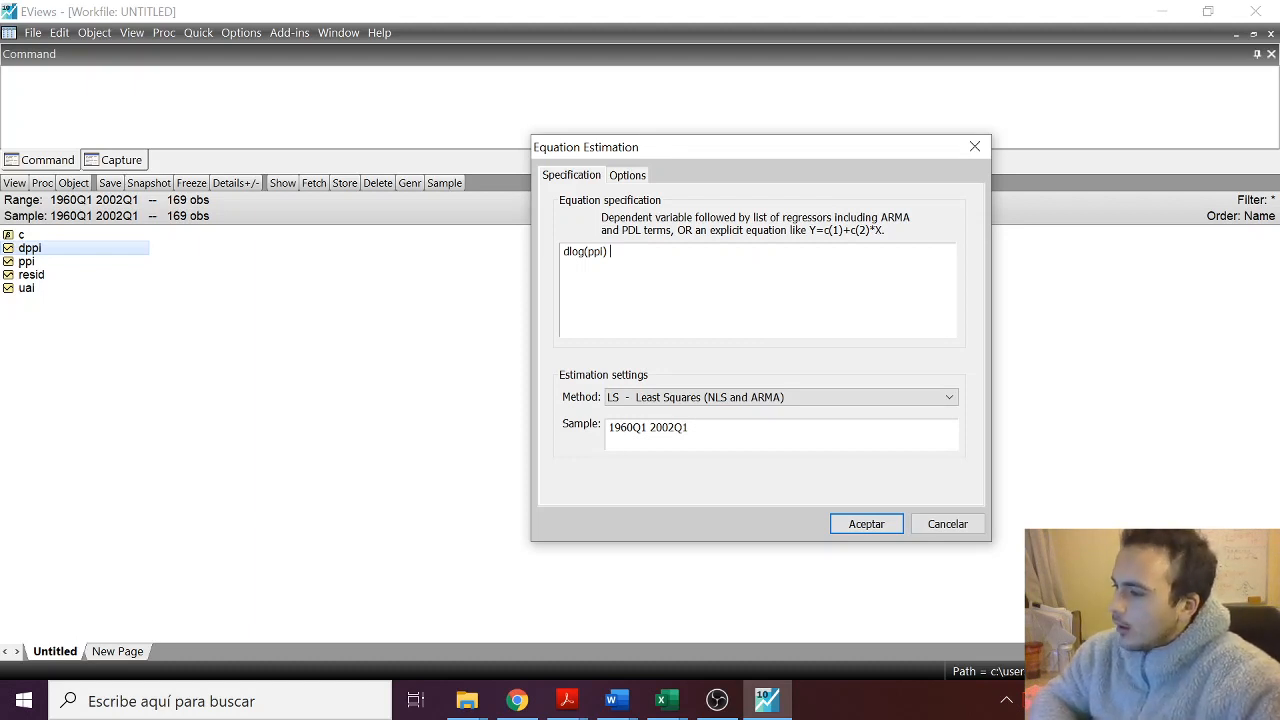
{"action": "type", "text": "c"}
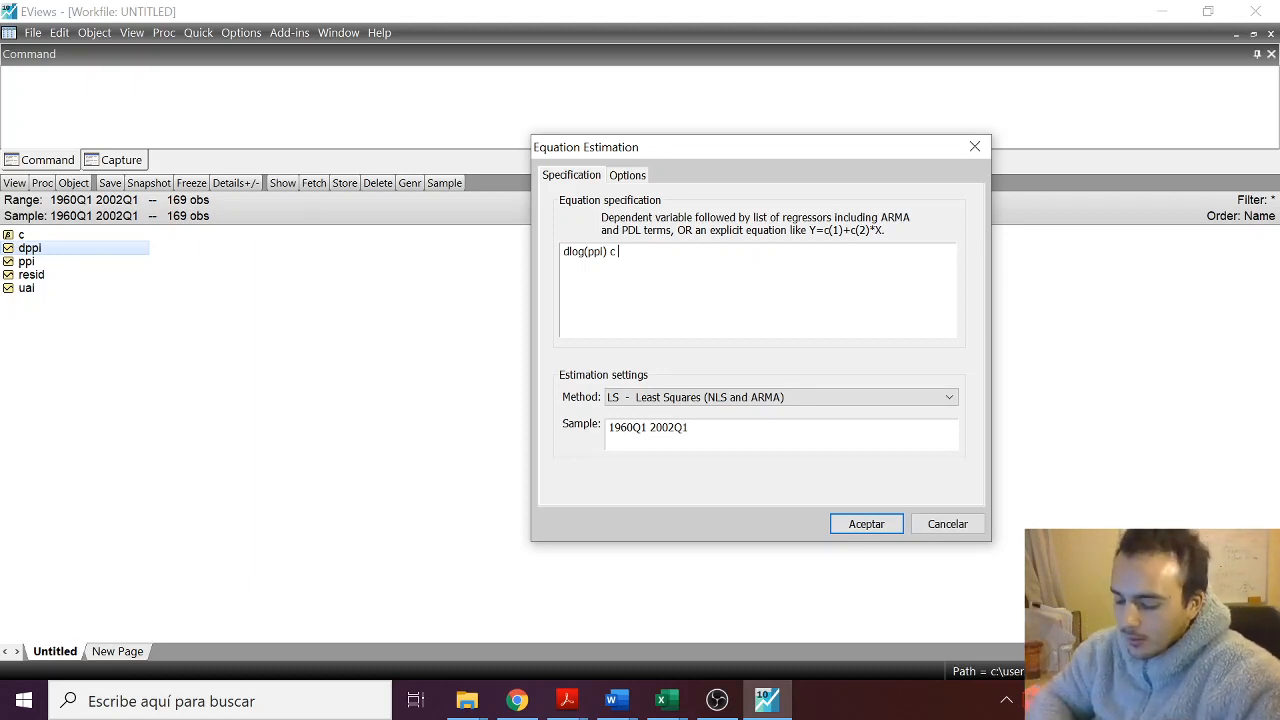
{"action": "type", "text": "dlog("}
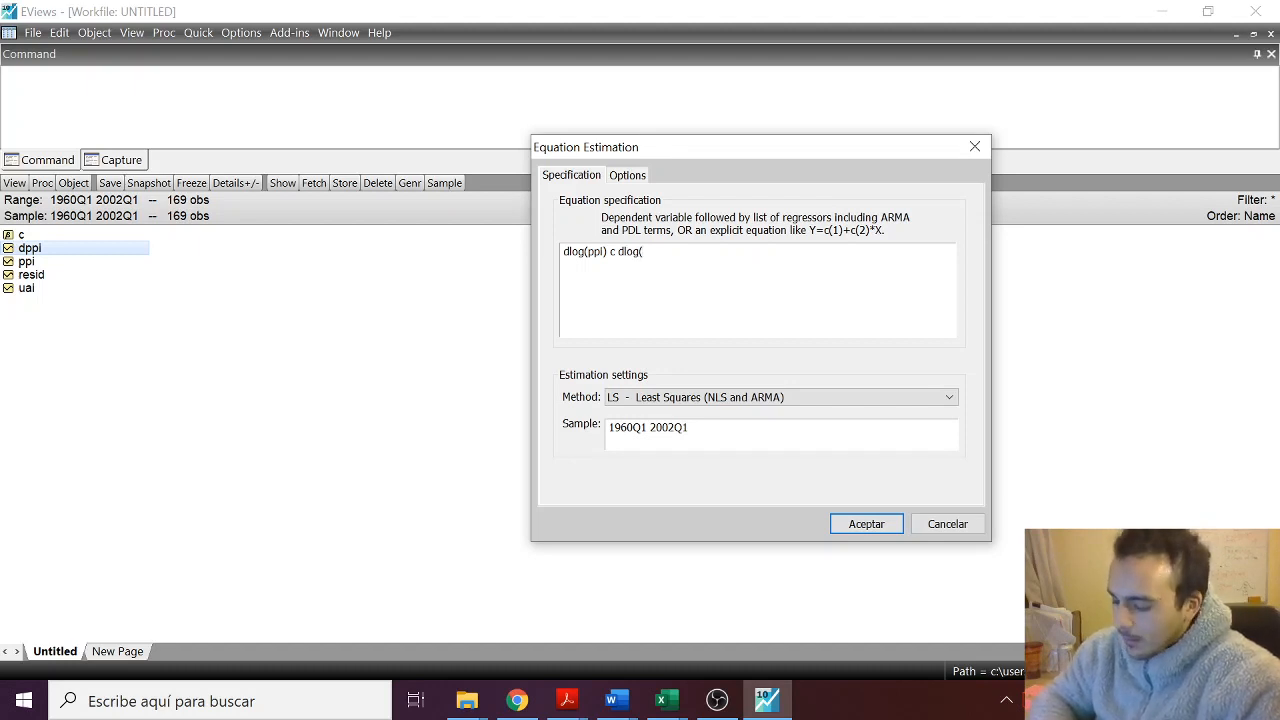
{"action": "type", "text": "ppi("}
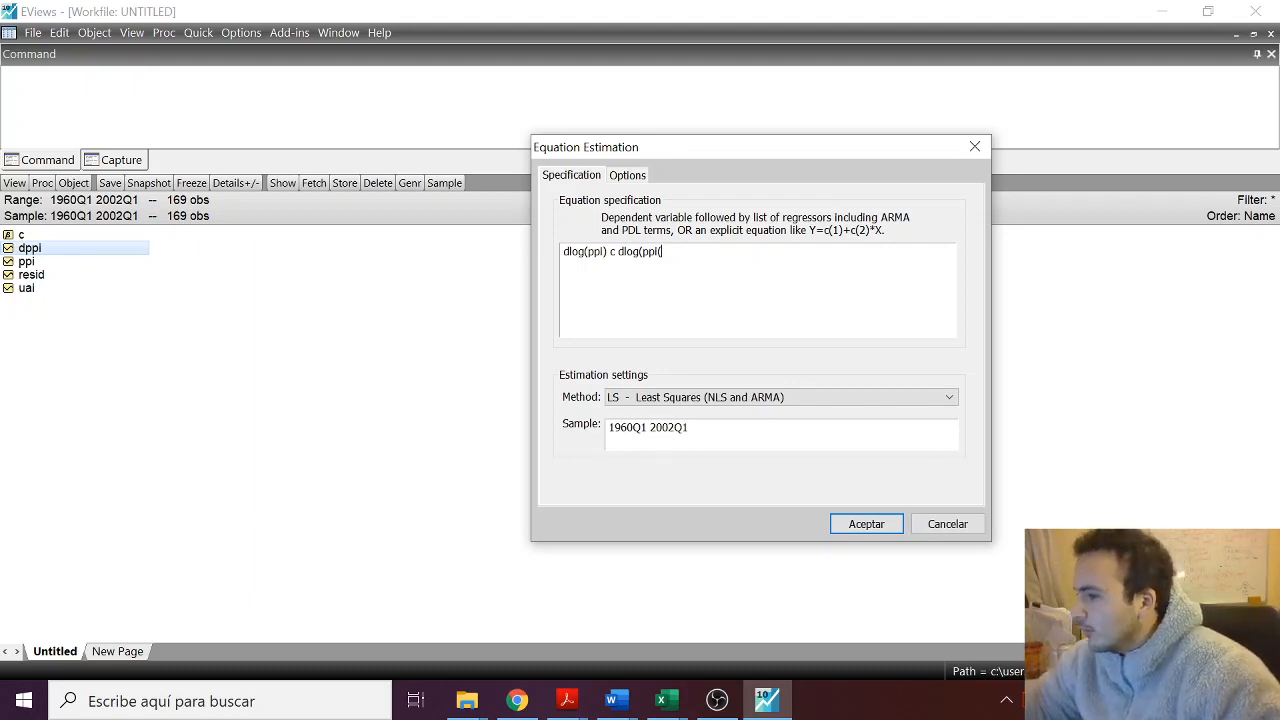
{"action": "type", "text": "-1"}
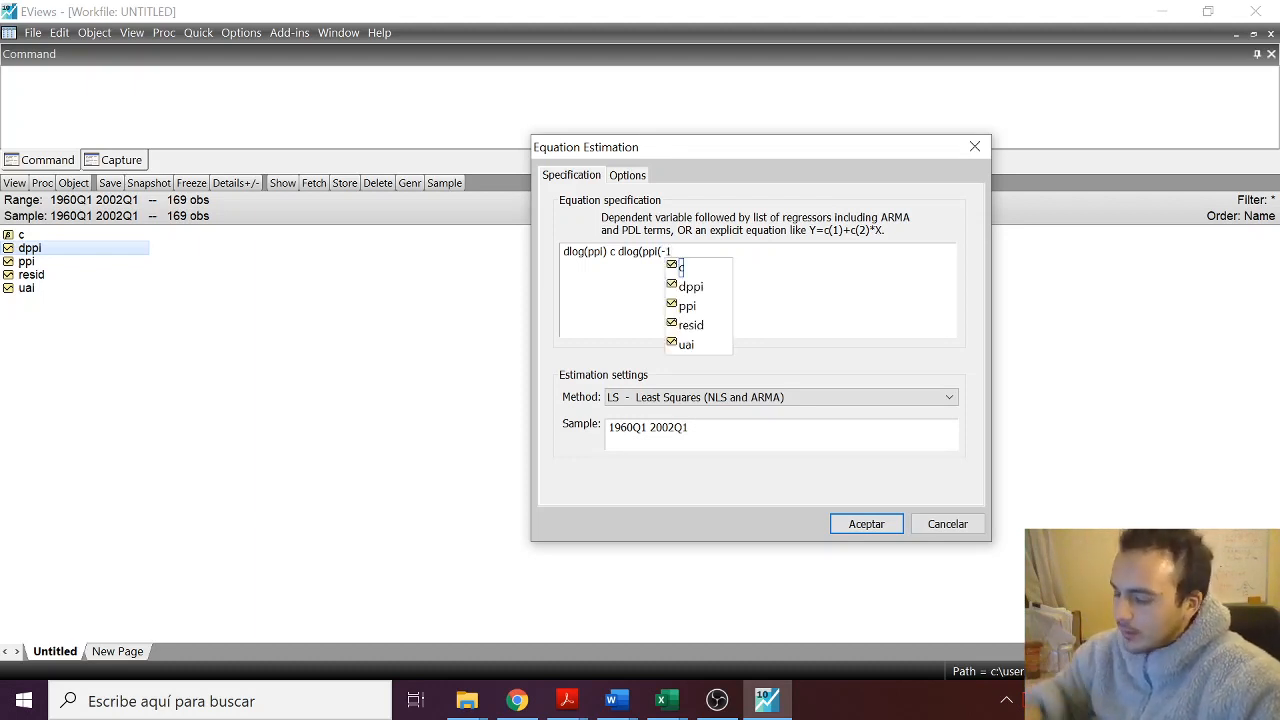
{"action": "type", "text": "))"}
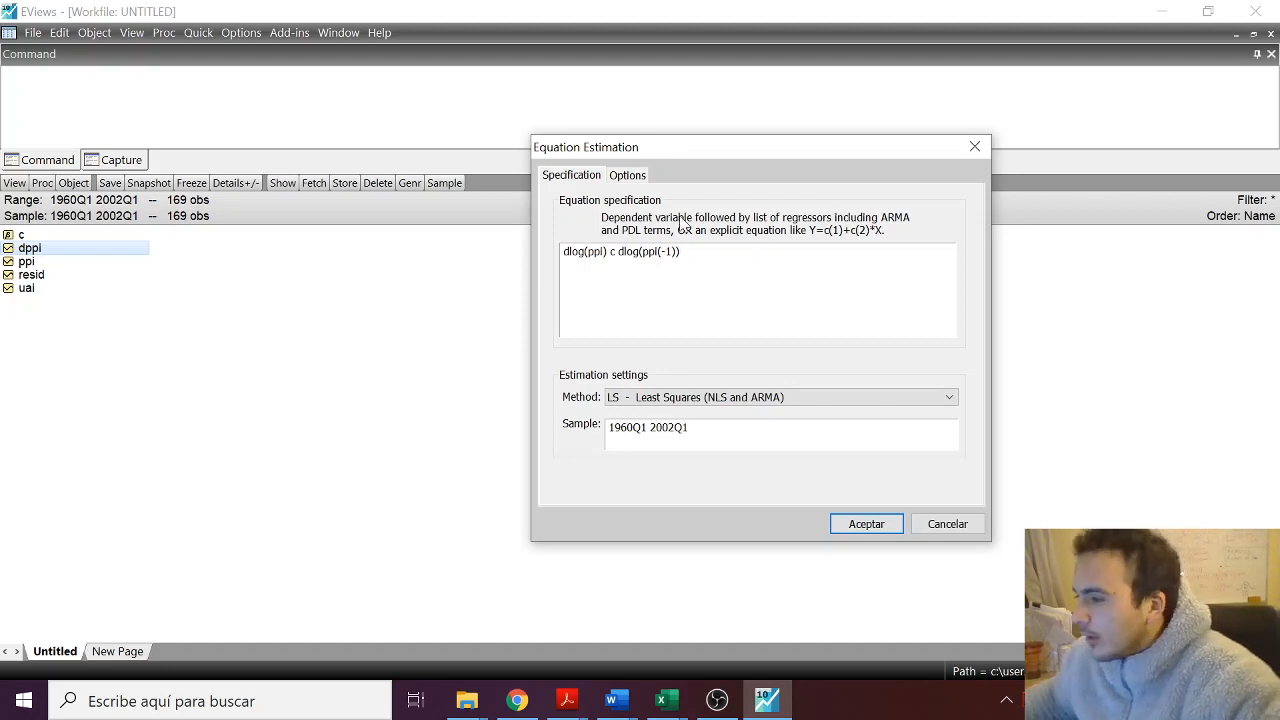
Review the covariance methods, keep Ordinary, and estimate the equation by least squares.
{"action": "left_click", "coordinate": [641, 175]}
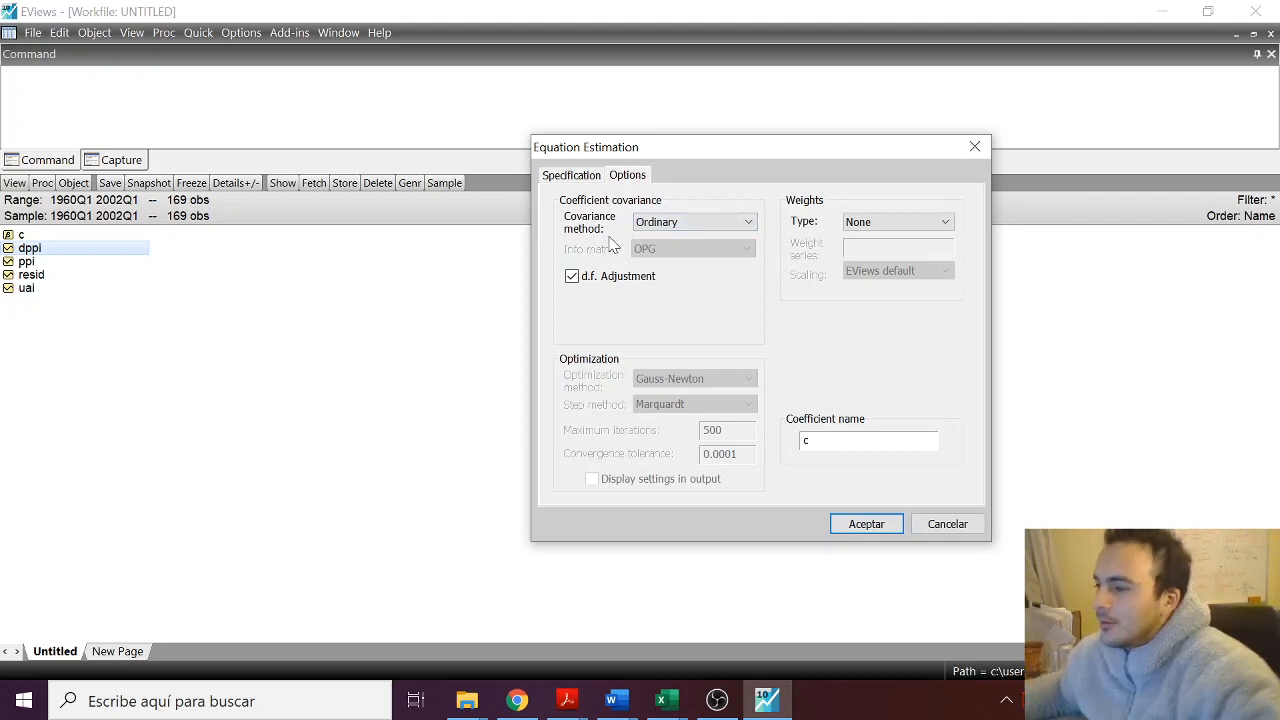
{"action": "left_click", "coordinate": [672, 222]}
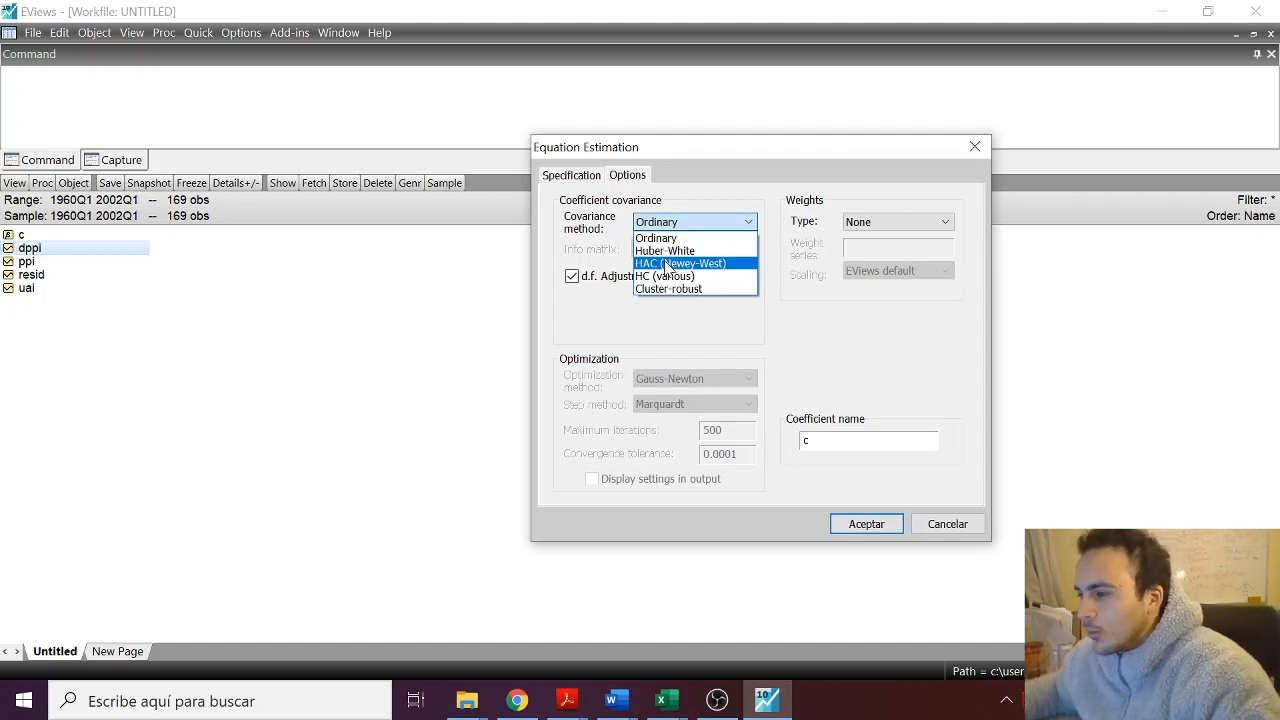
{"action": "left_click", "coordinate": [667, 222]}
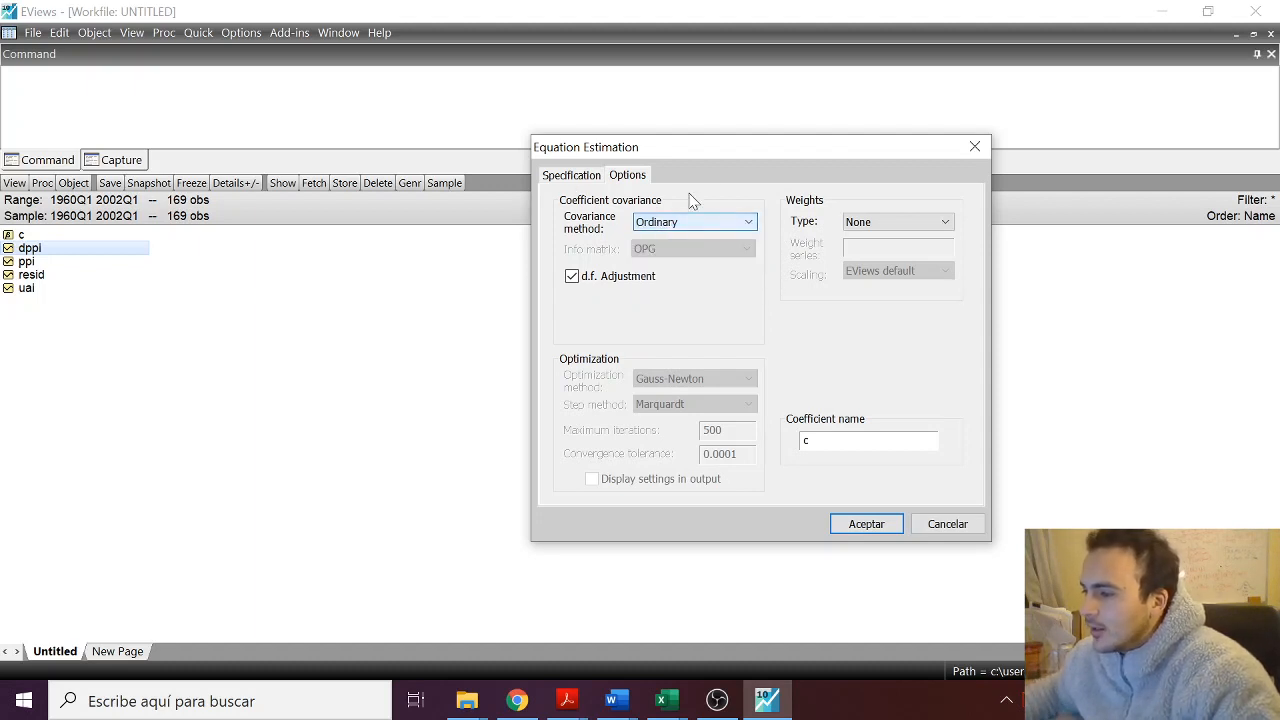
{"action": "left_click", "coordinate": [576, 177]}
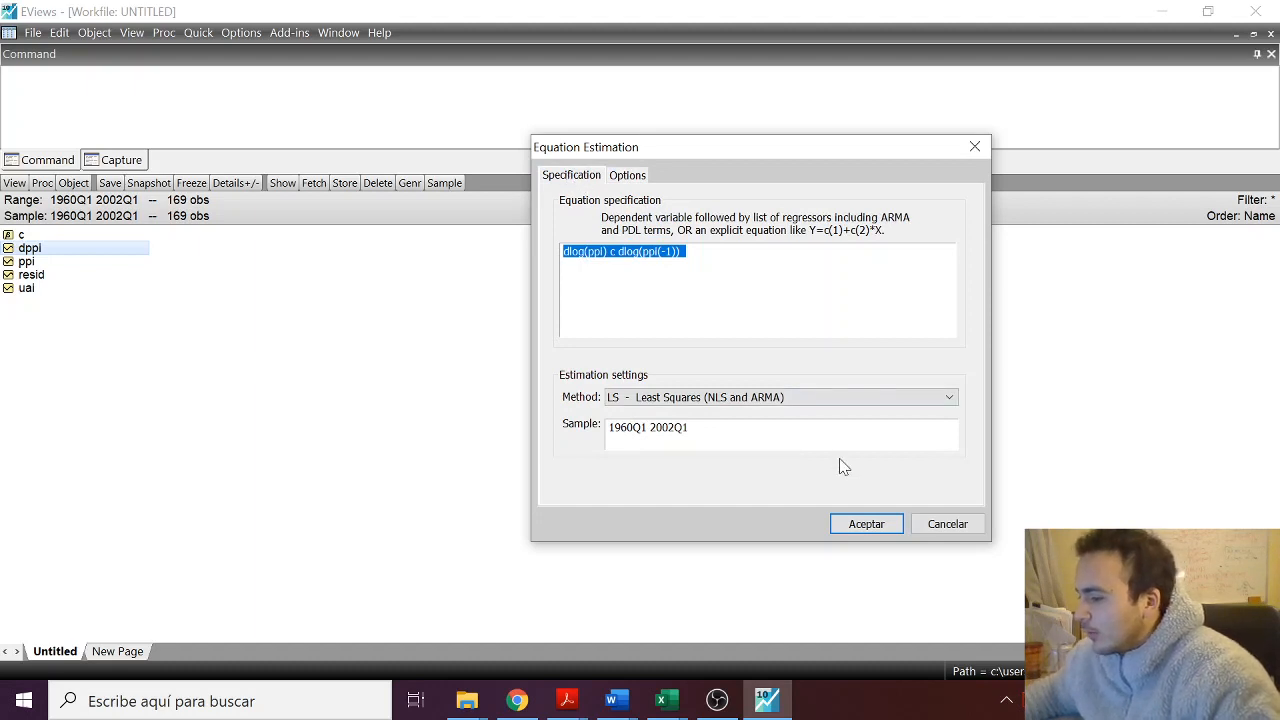
{"action": "left_click", "coordinate": [866, 524]}
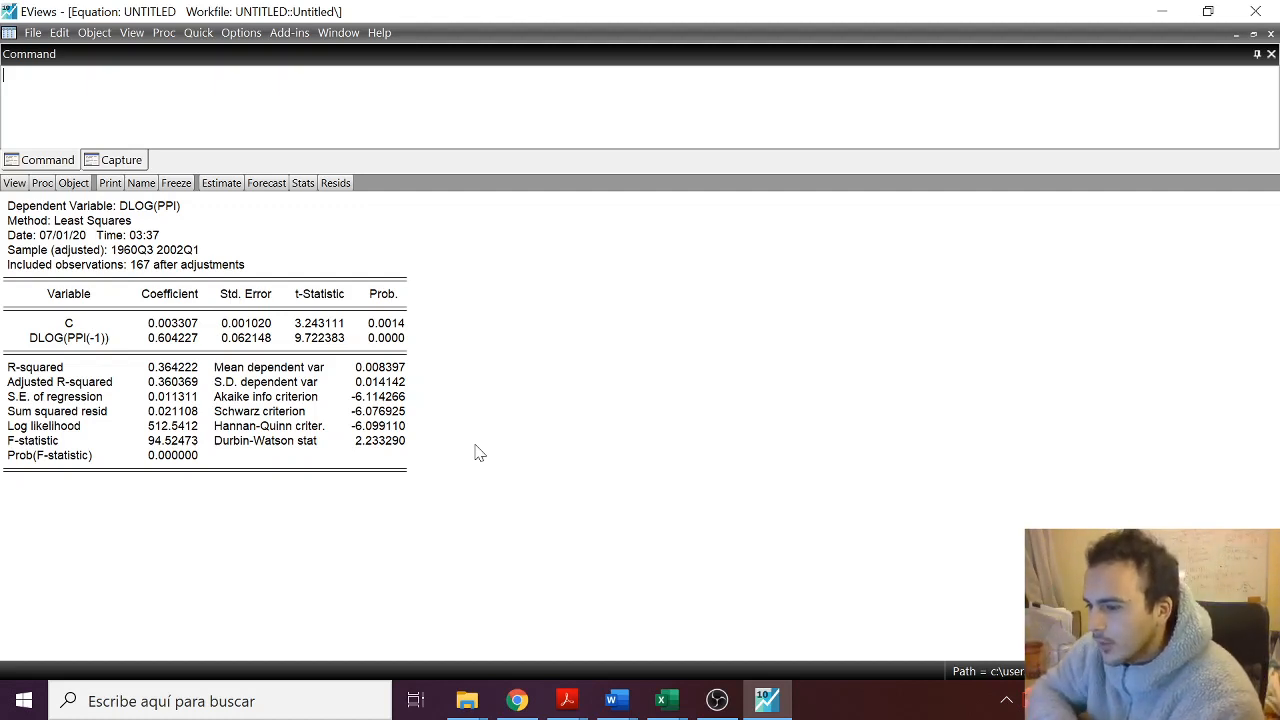
Examine the Durbin-Watson statistic and the constant's probability in the regression output.
{"action": "left_click", "coordinate": [389, 446]}
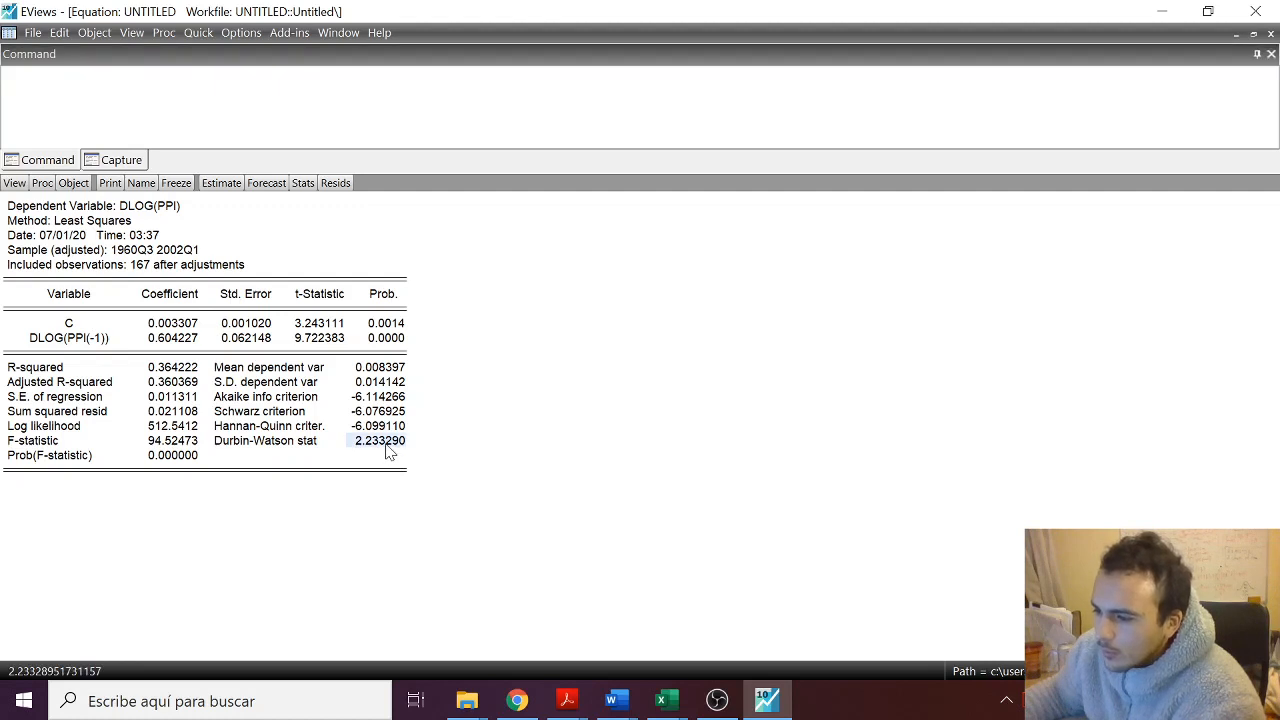
{"action": "left_click", "coordinate": [480, 326]}
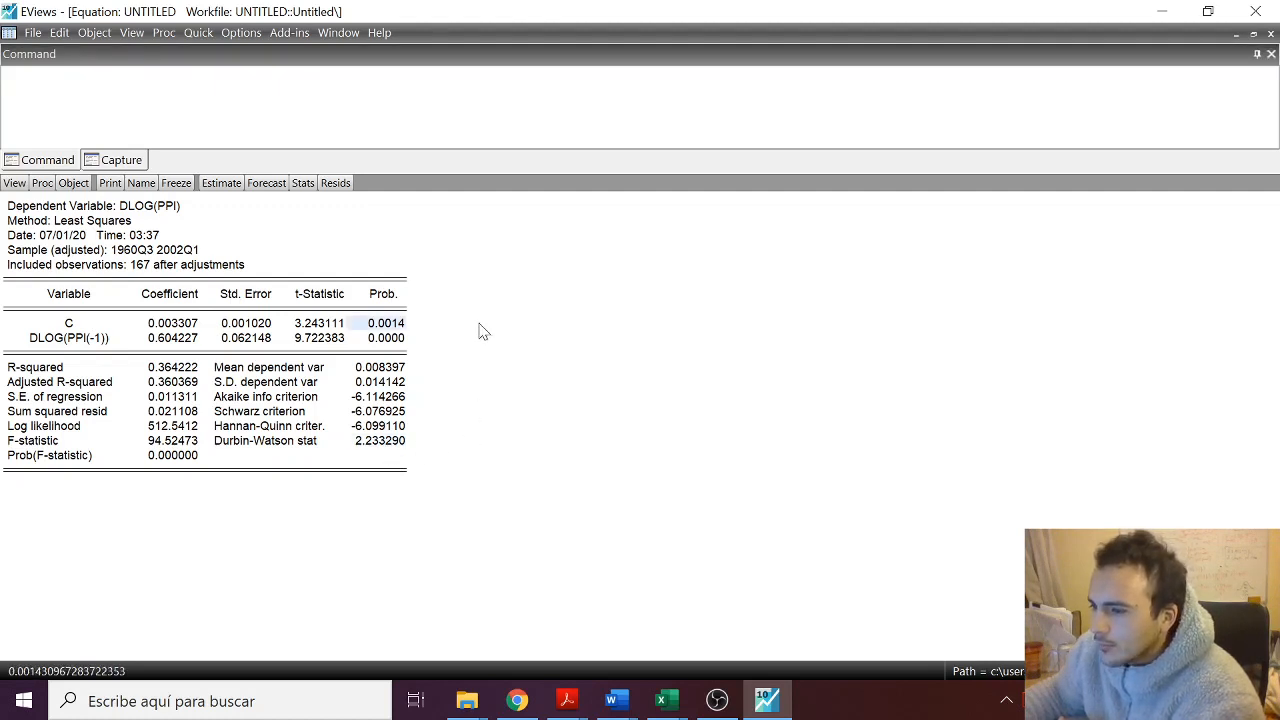
{"action": "left_click", "coordinate": [441, 228]}
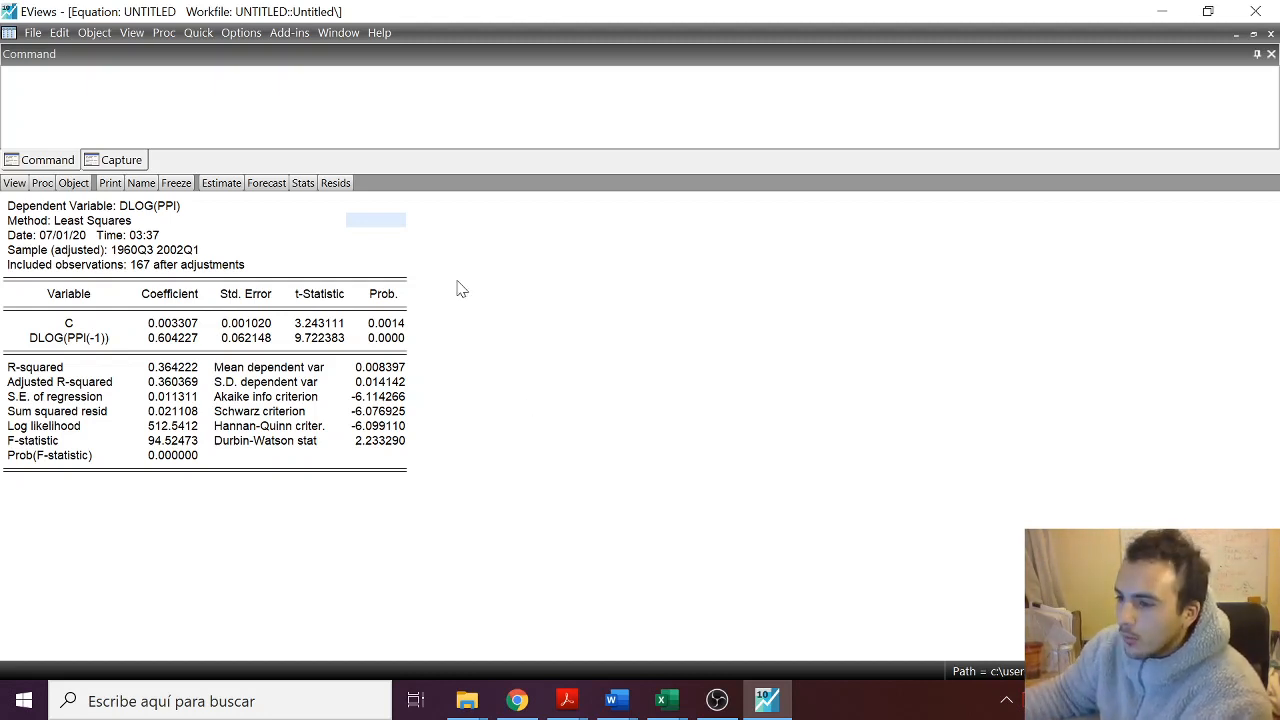
Display the regression's residual, actual and fitted graph and compare the three lines.
{"action": "left_click", "coordinate": [338, 187]}
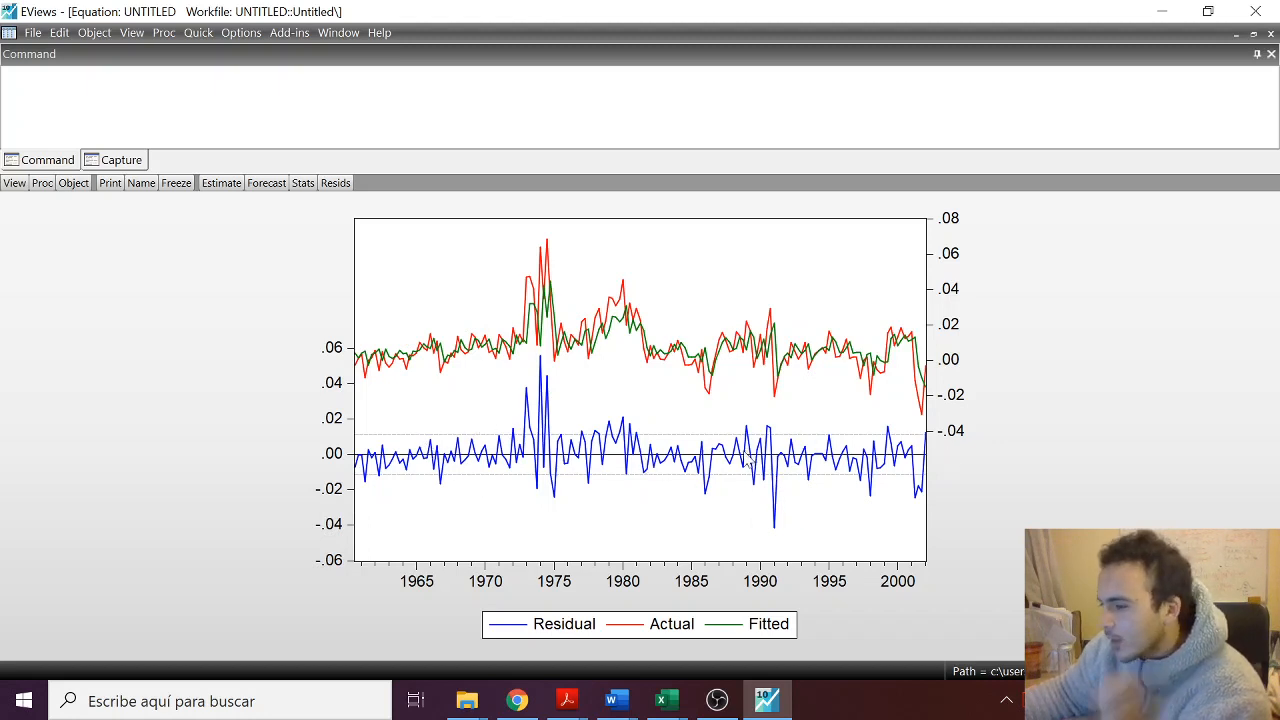
{"action": "mouse_move", "coordinate": [745, 457]}
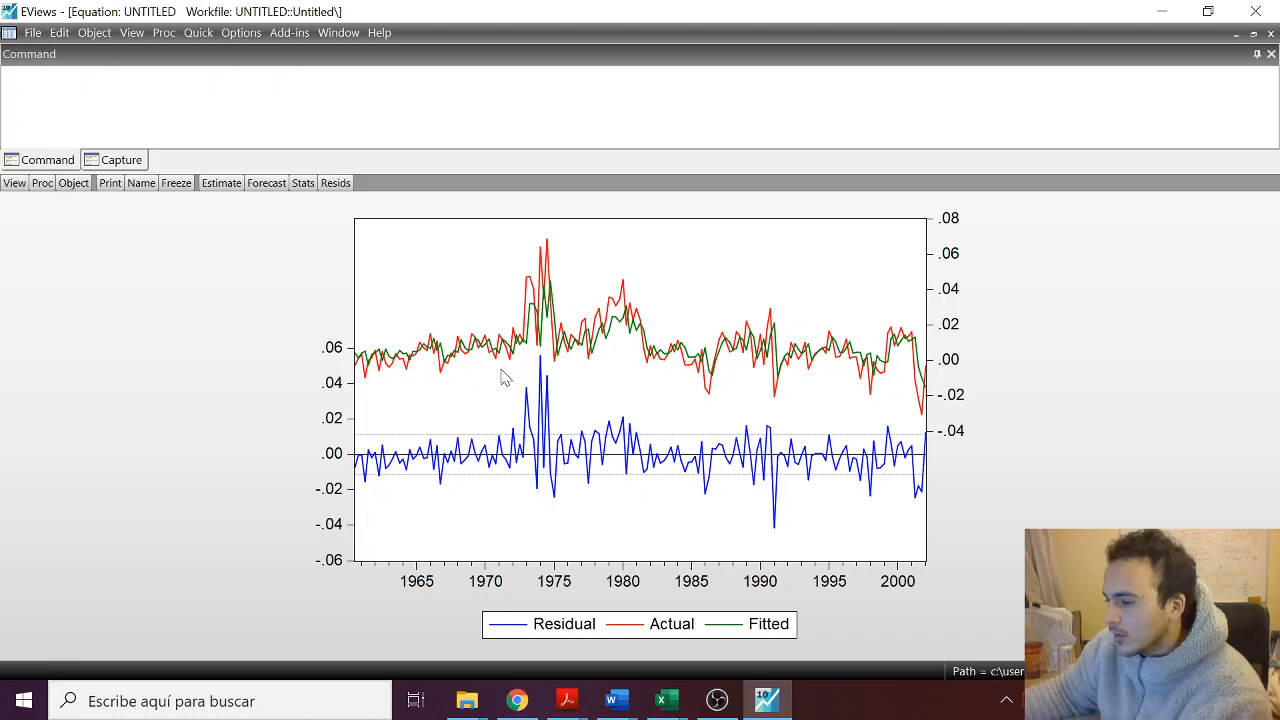
{"action": "mouse_move", "coordinate": [505, 376]}
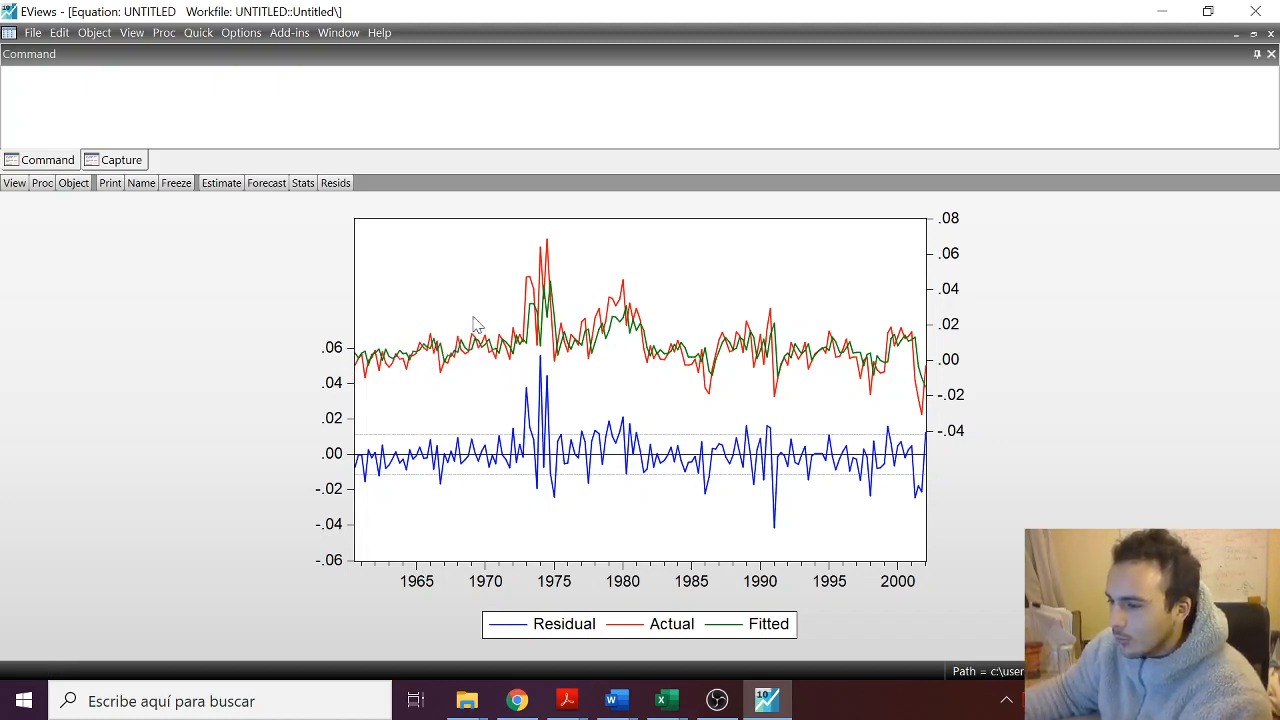
{"action": "mouse_move", "coordinate": [628, 342]}
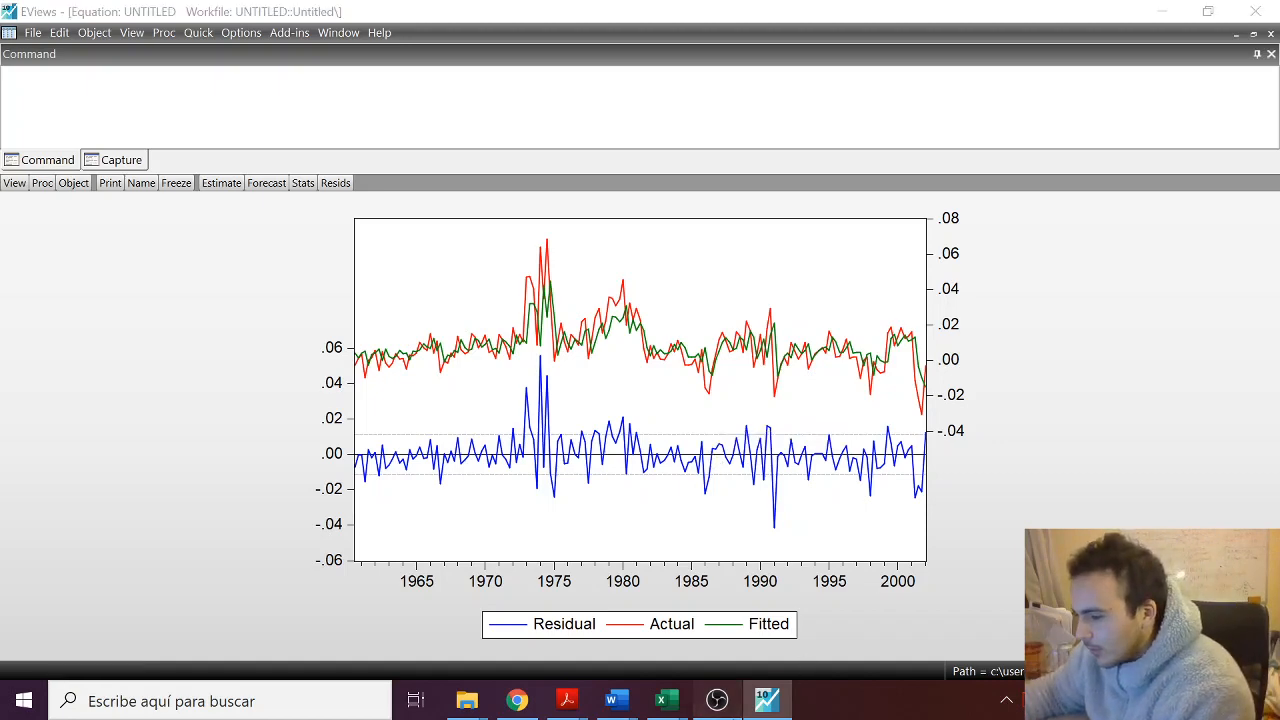
{"action": "left_click", "coordinate": [717, 700]}
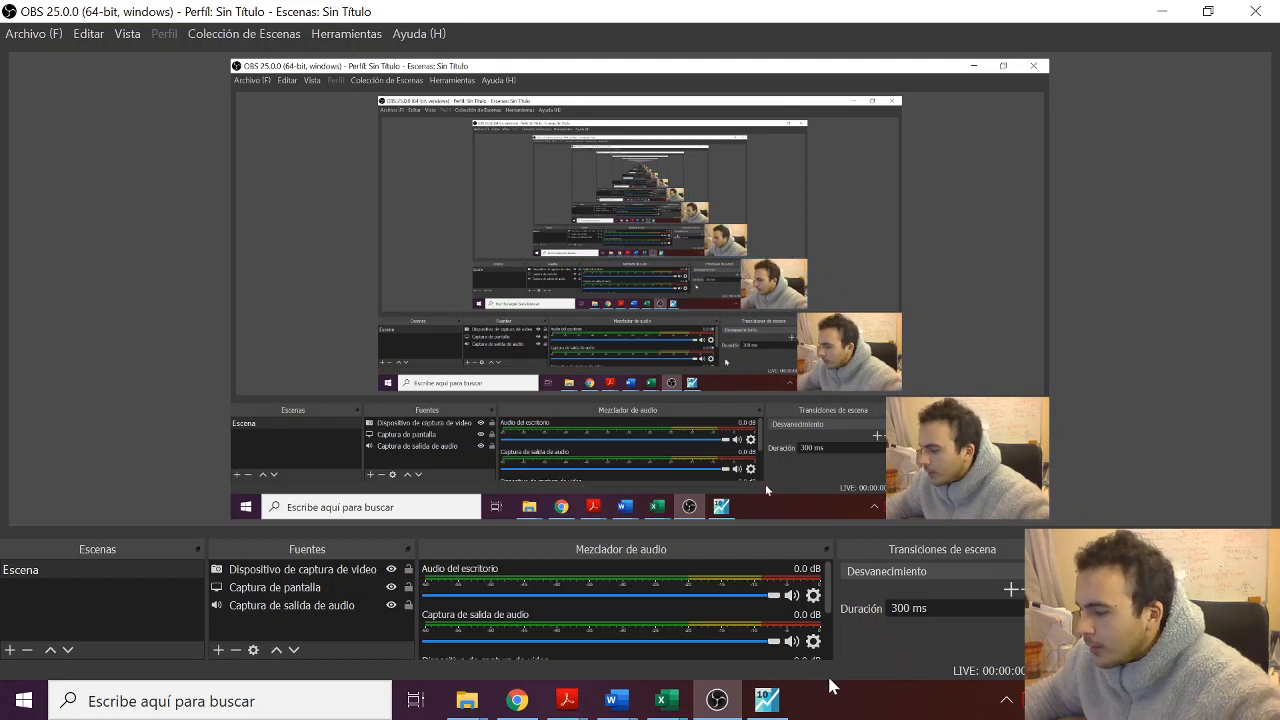
{"action": "left_click", "coordinate": [767, 700]}
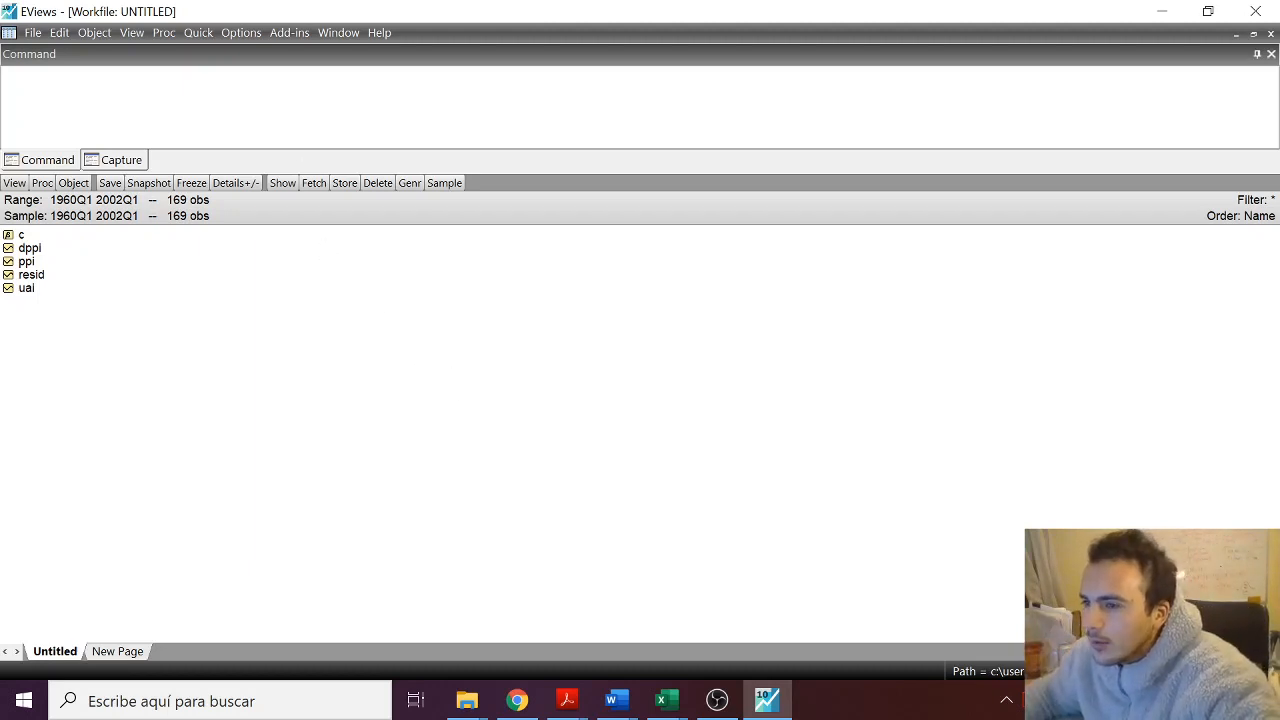
Generate the correlogram of the first difference of the ppi series with 36 lags.
{"action": "left_click", "coordinate": [195, 34]}
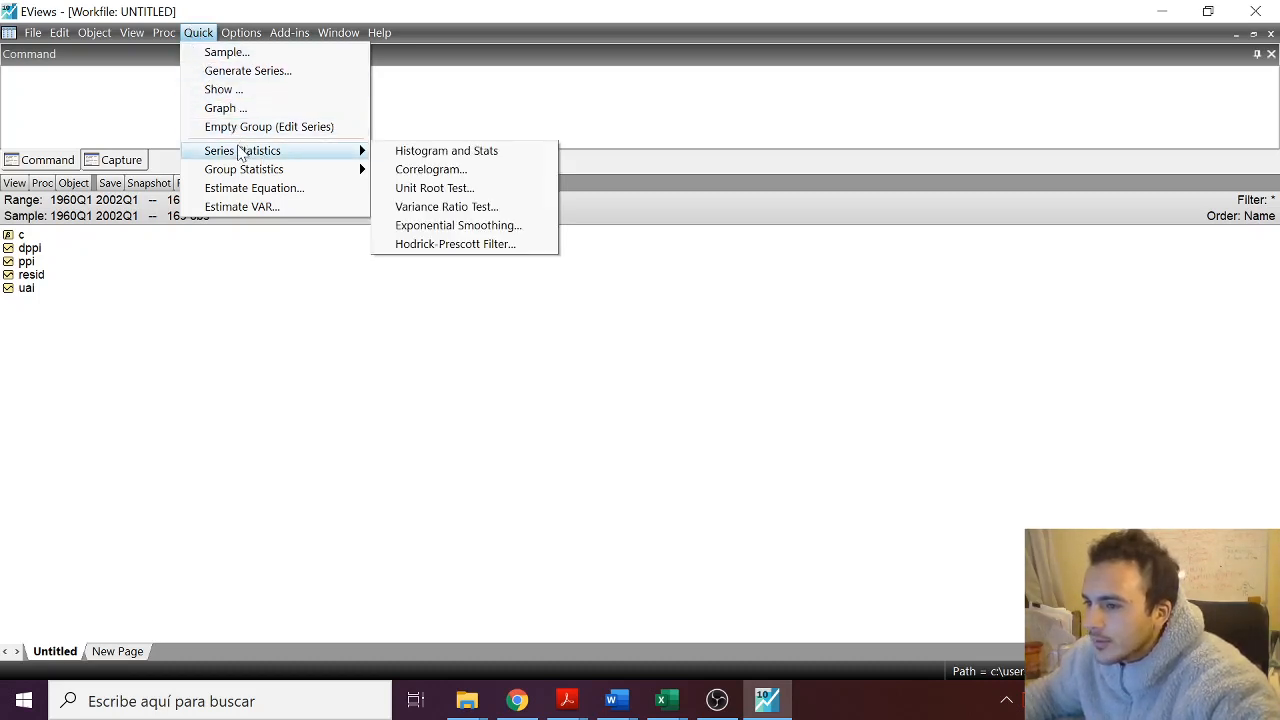
{"action": "left_click", "coordinate": [478, 172]}
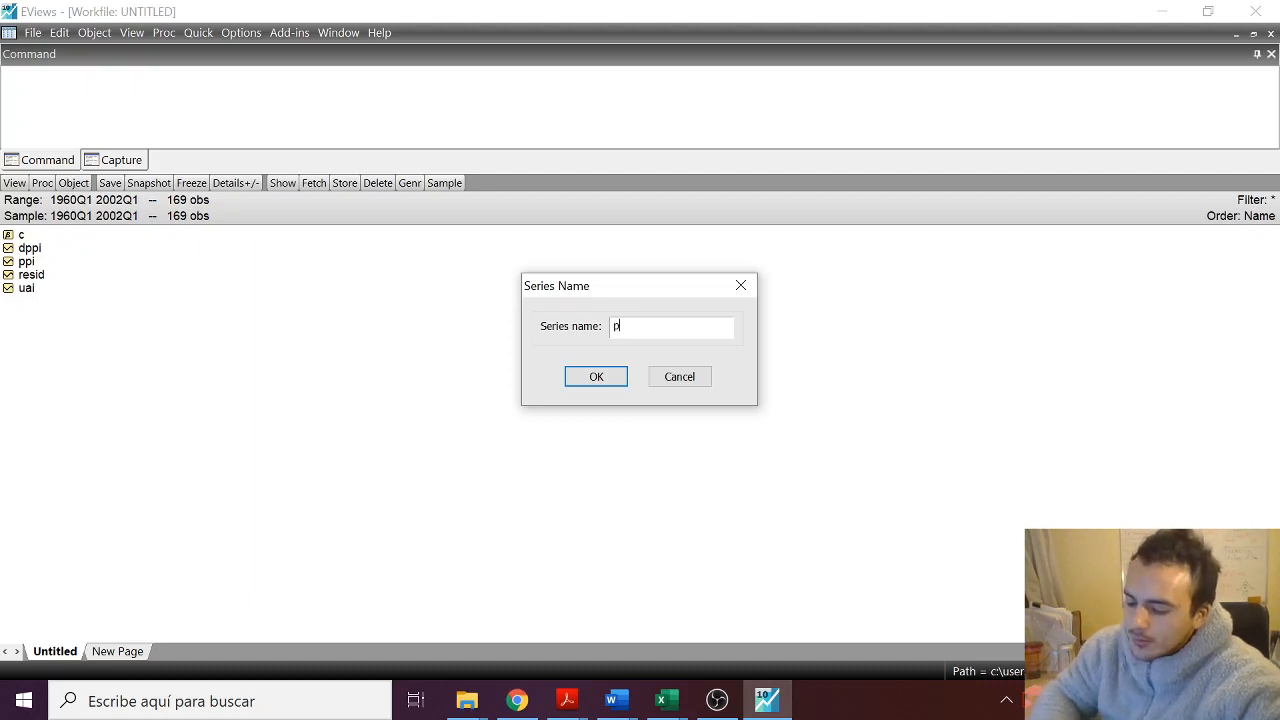
{"action": "left_click", "coordinate": [620, 381]}
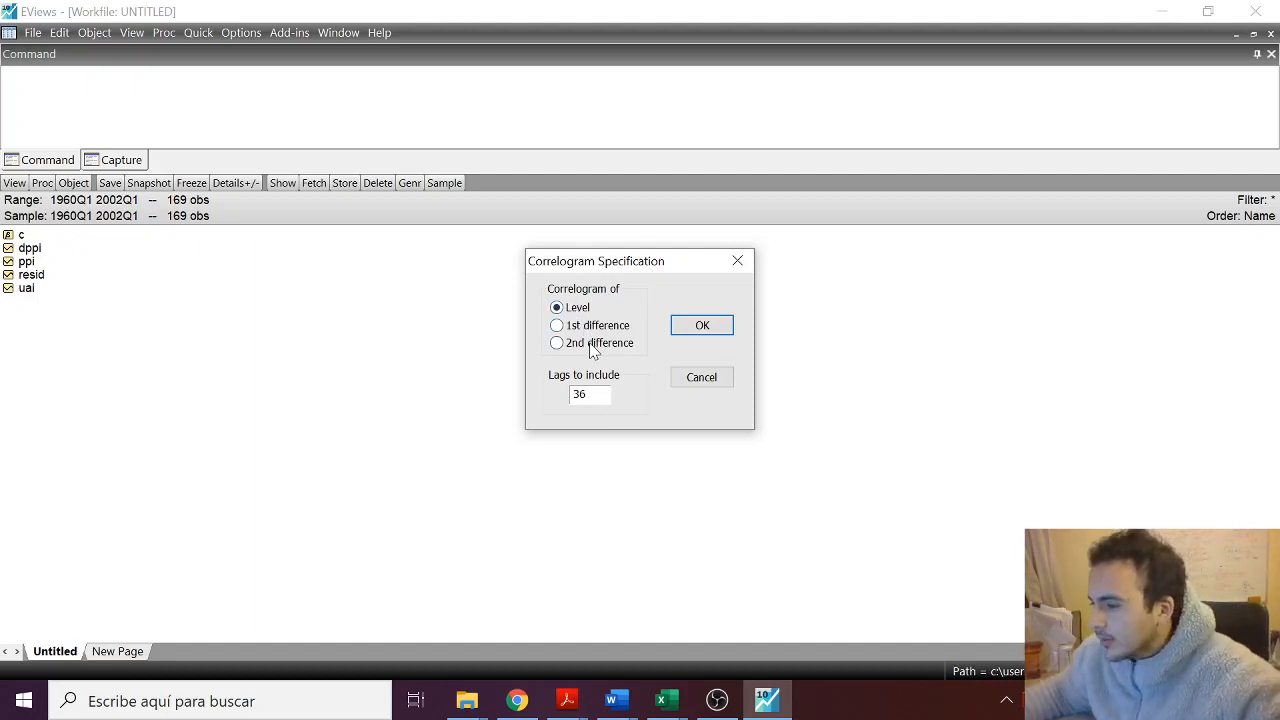
{"action": "left_click", "coordinate": [558, 326]}
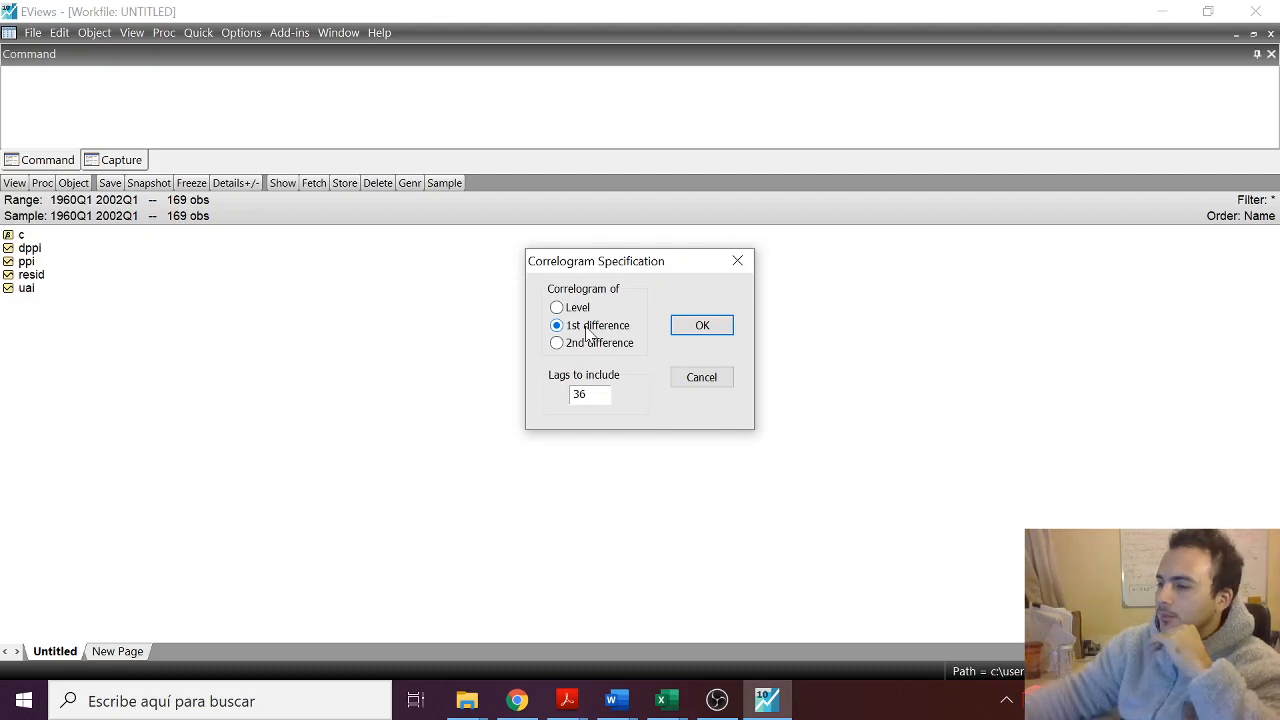
{"action": "left_click", "coordinate": [711, 331]}
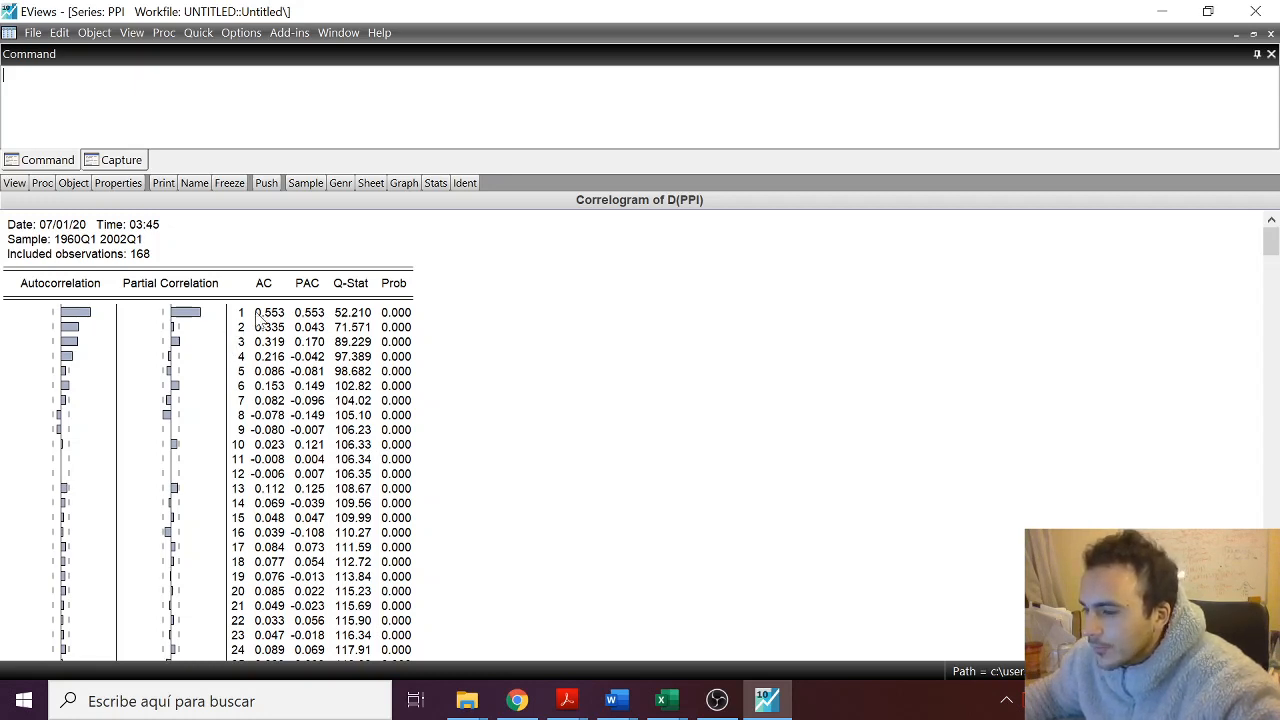
Estimate by least squares the equation dlog(ppi) c dlog(ppi(-1)) dlog(ppi(-2)) dlog(ppi(-3)) over the sample 1960Q1 2002Q1.
{"action": "left_click", "coordinate": [198, 33]}
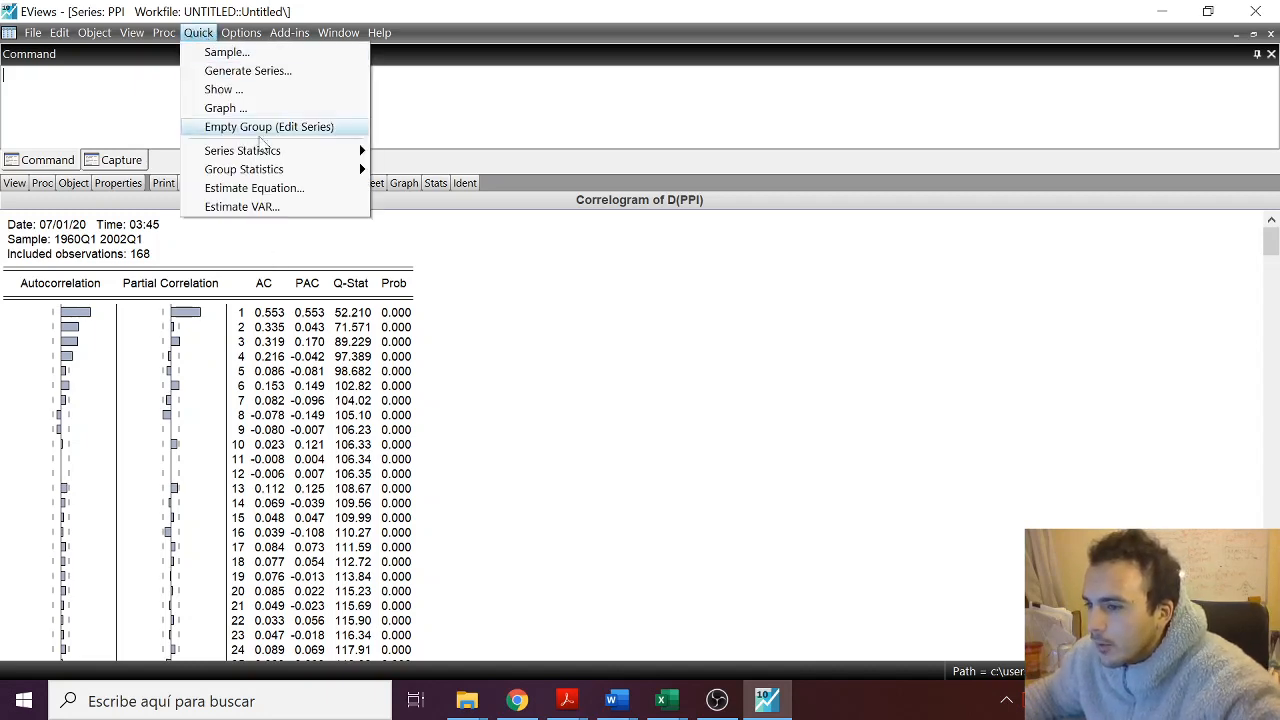
{"action": "left_click", "coordinate": [255, 188]}
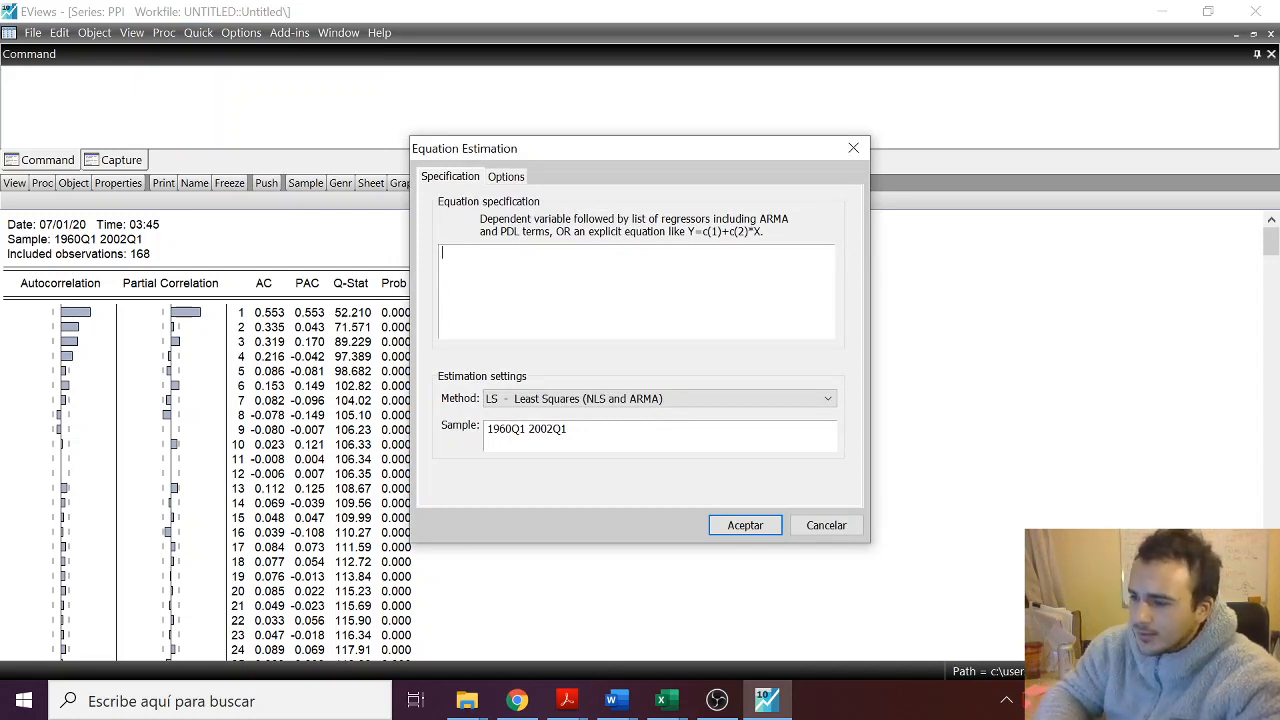
{"action": "type", "text": "dlog("}
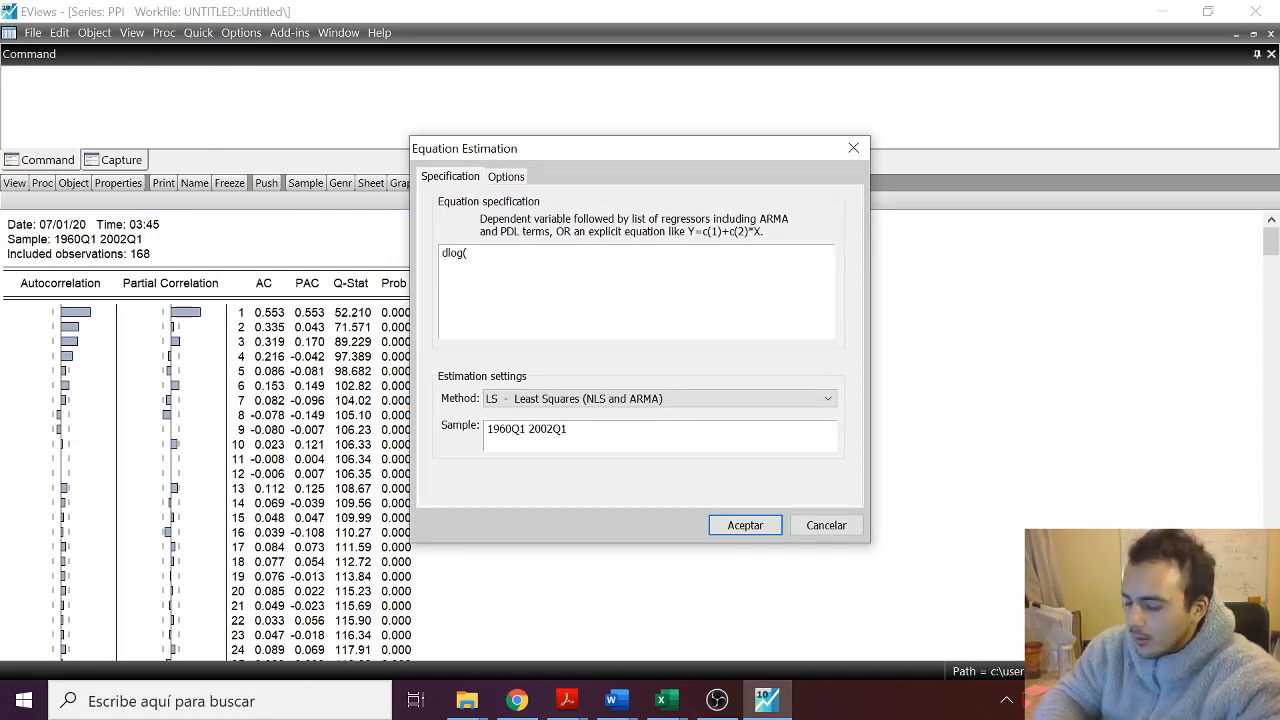
{"action": "type", "text": "pp"}
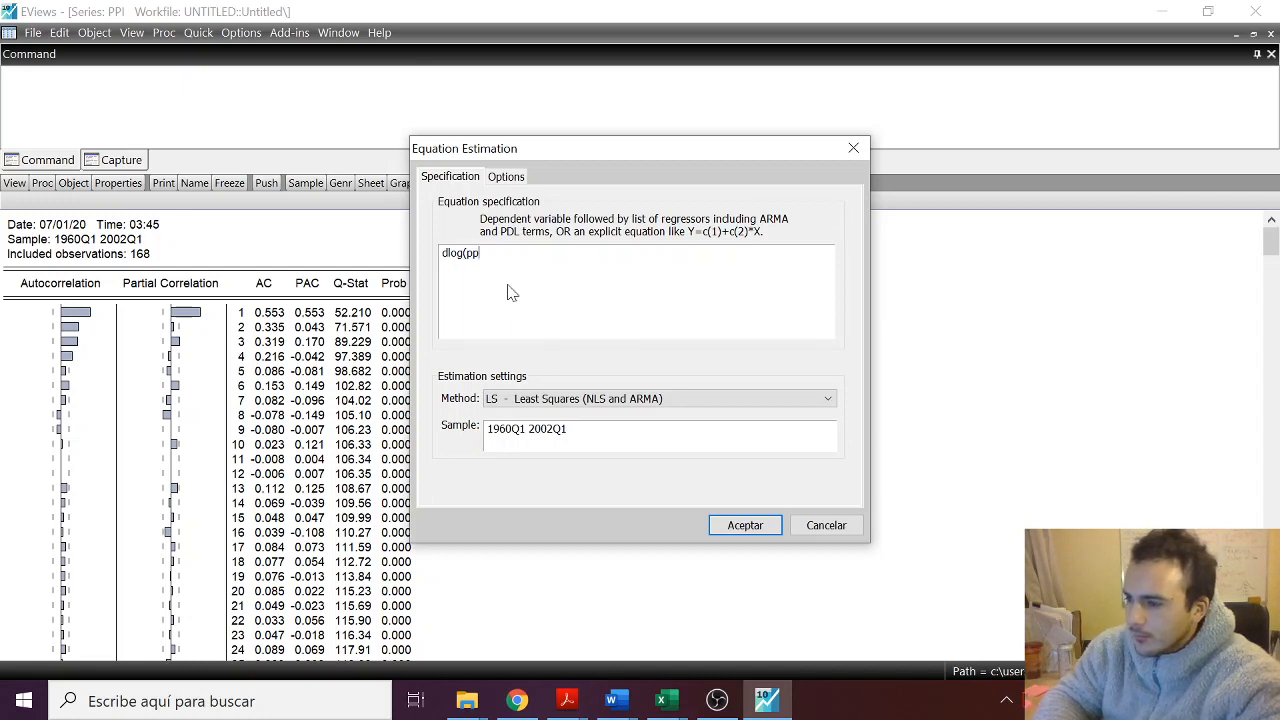
{"action": "type", "text": "i)"}
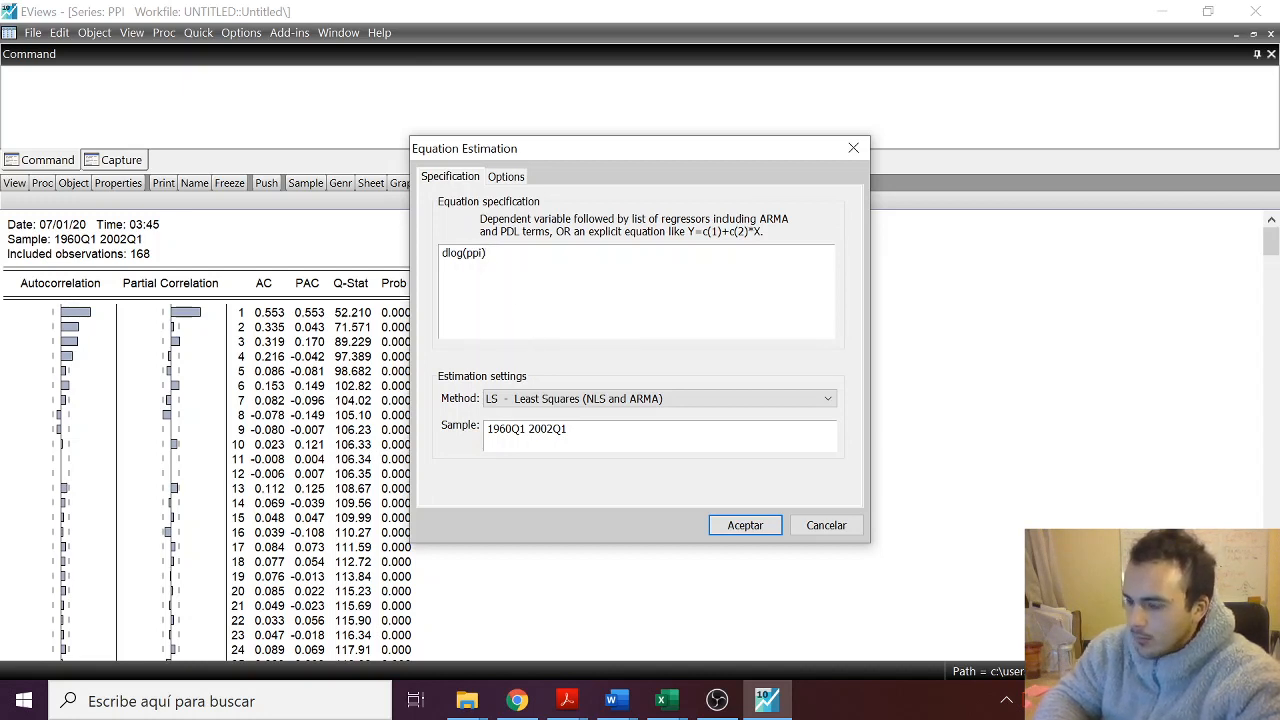
{"action": "type", "text": " c dlog("}
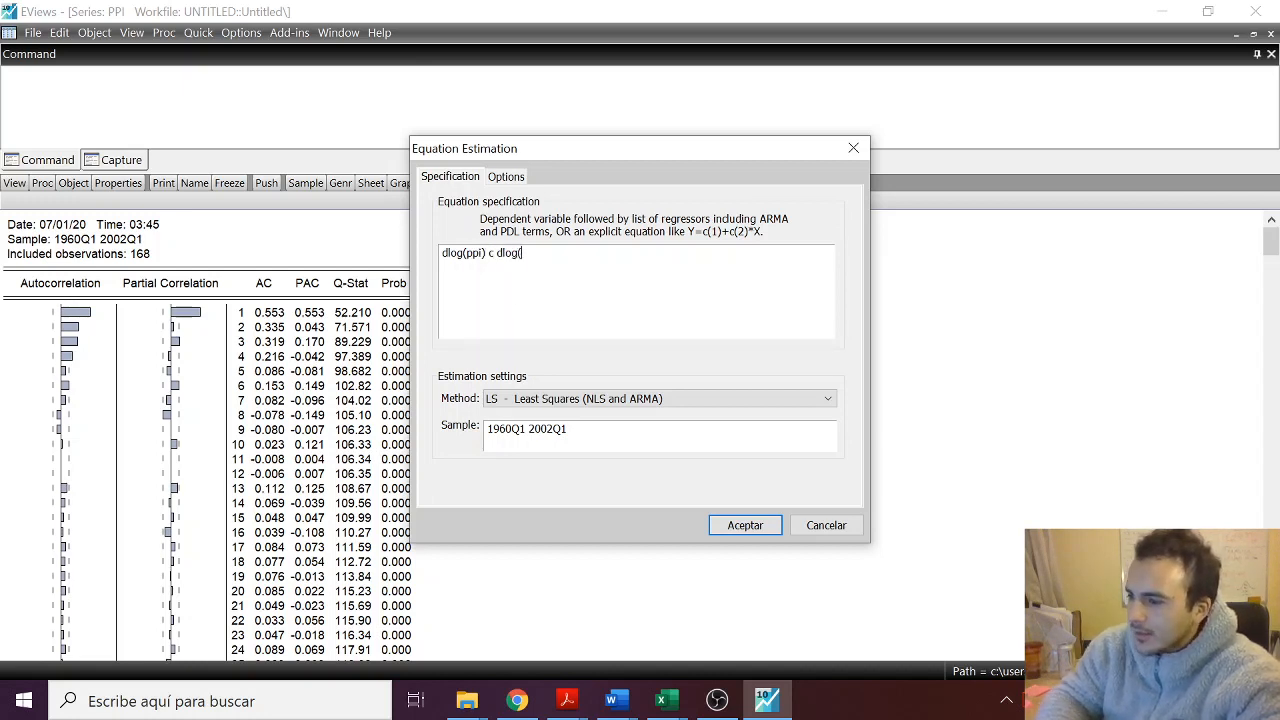
{"action": "type", "text": "ppi("}
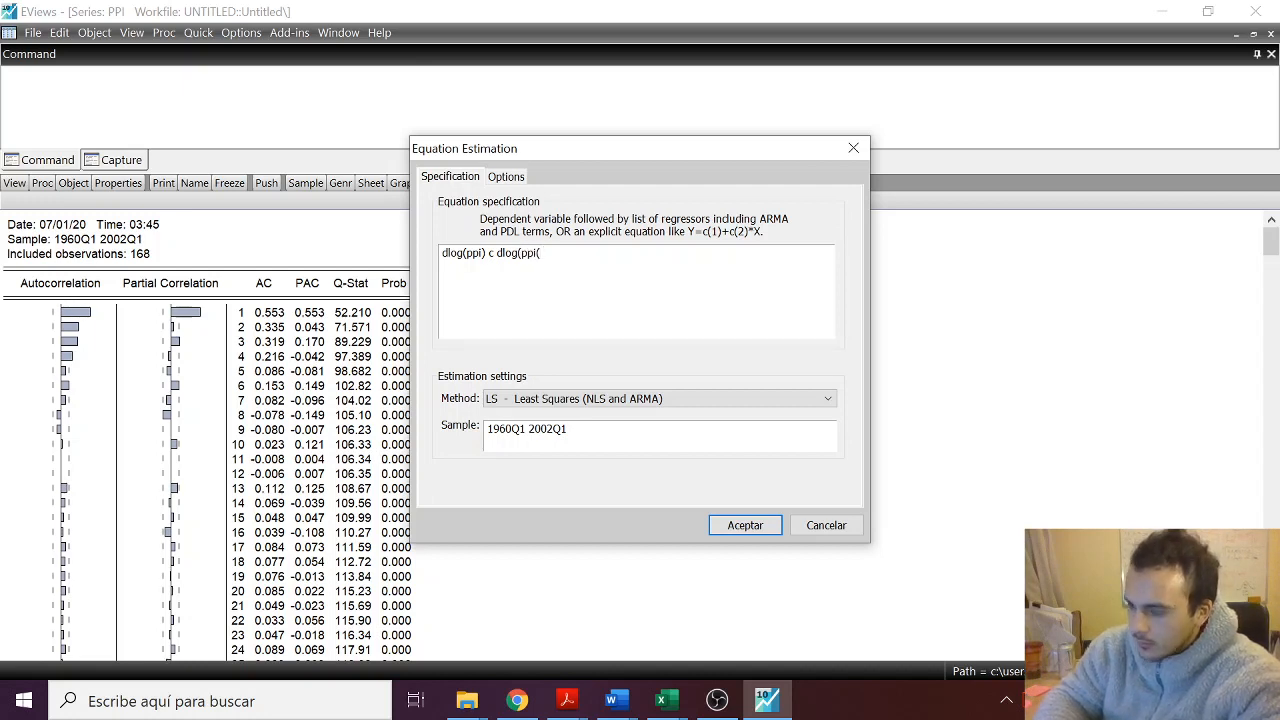
{"action": "type", "text": "-1))"}
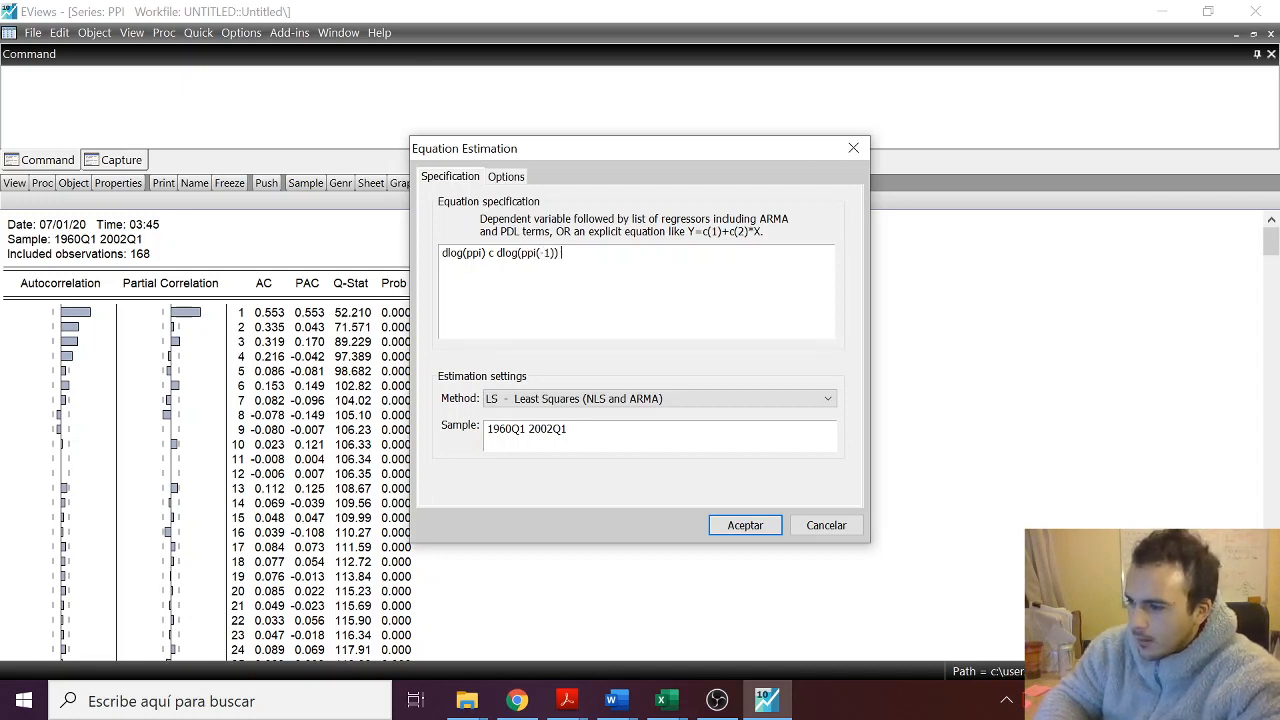
{"action": "type", "text": " dlog"}
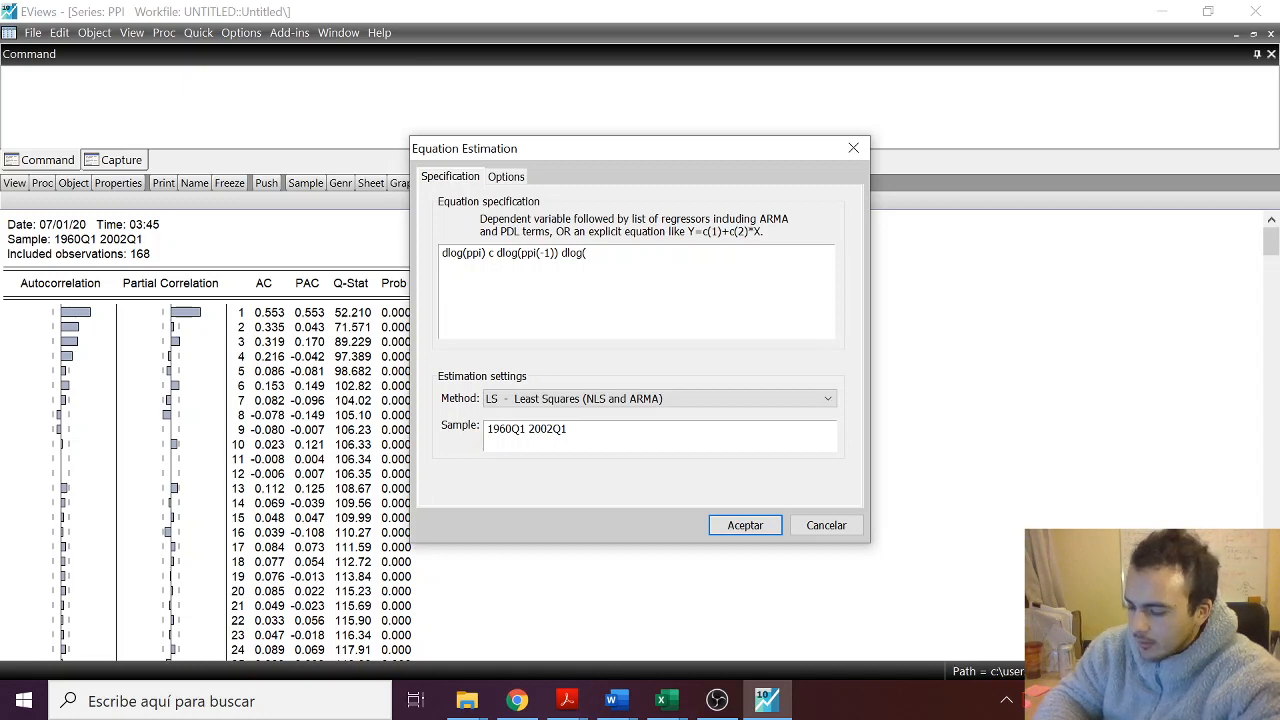
{"action": "type", "text": "(ppi(-2"}
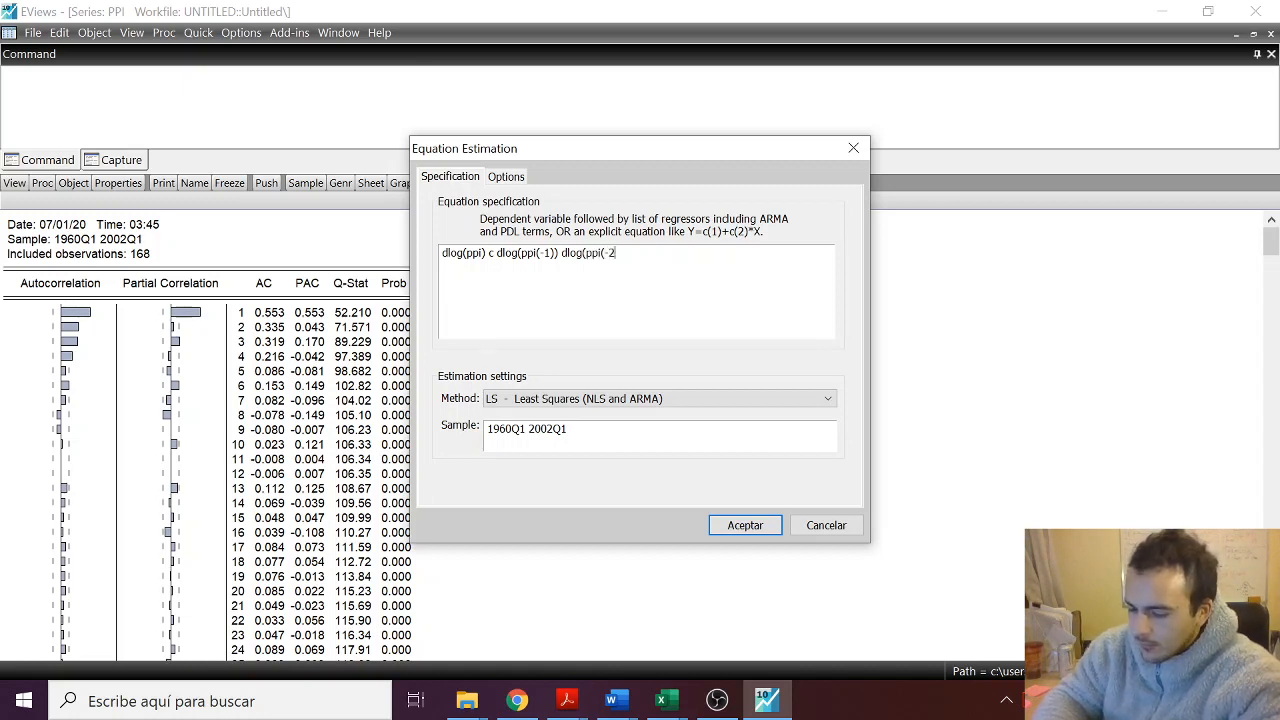
{"action": "type", "text": ")) dlog"}
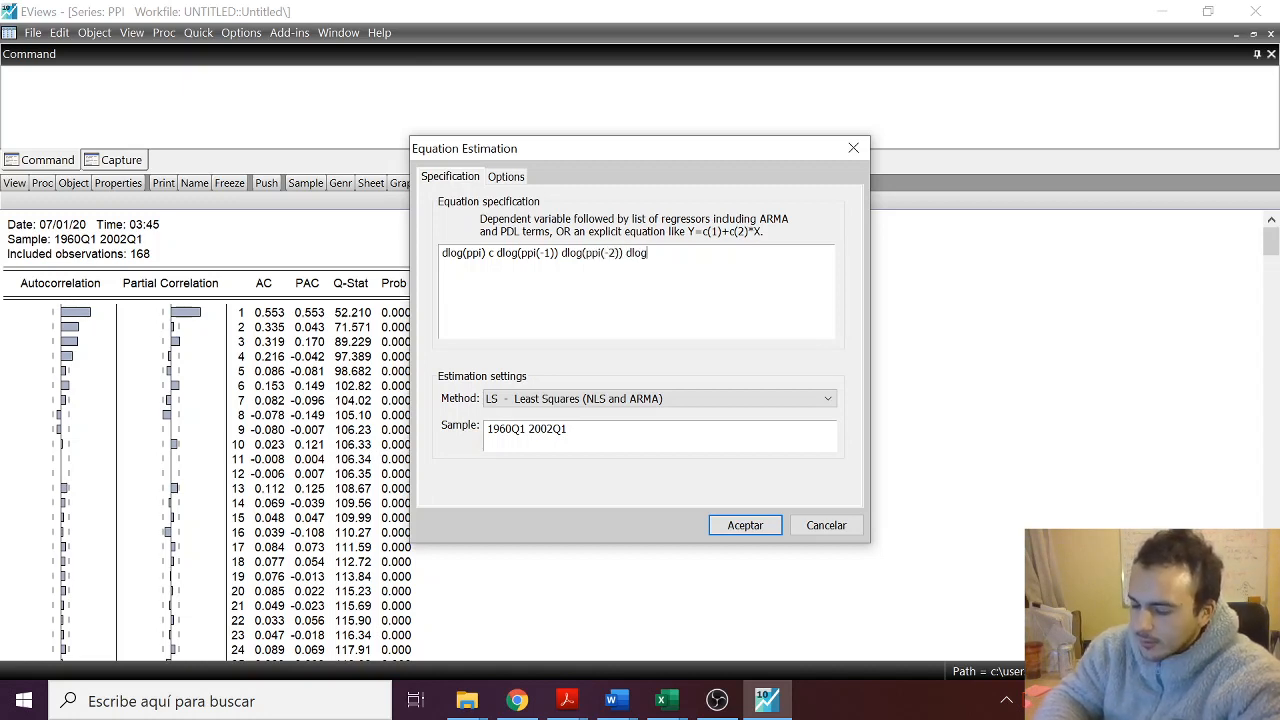
{"action": "type", "text": "(ppi(-3"}
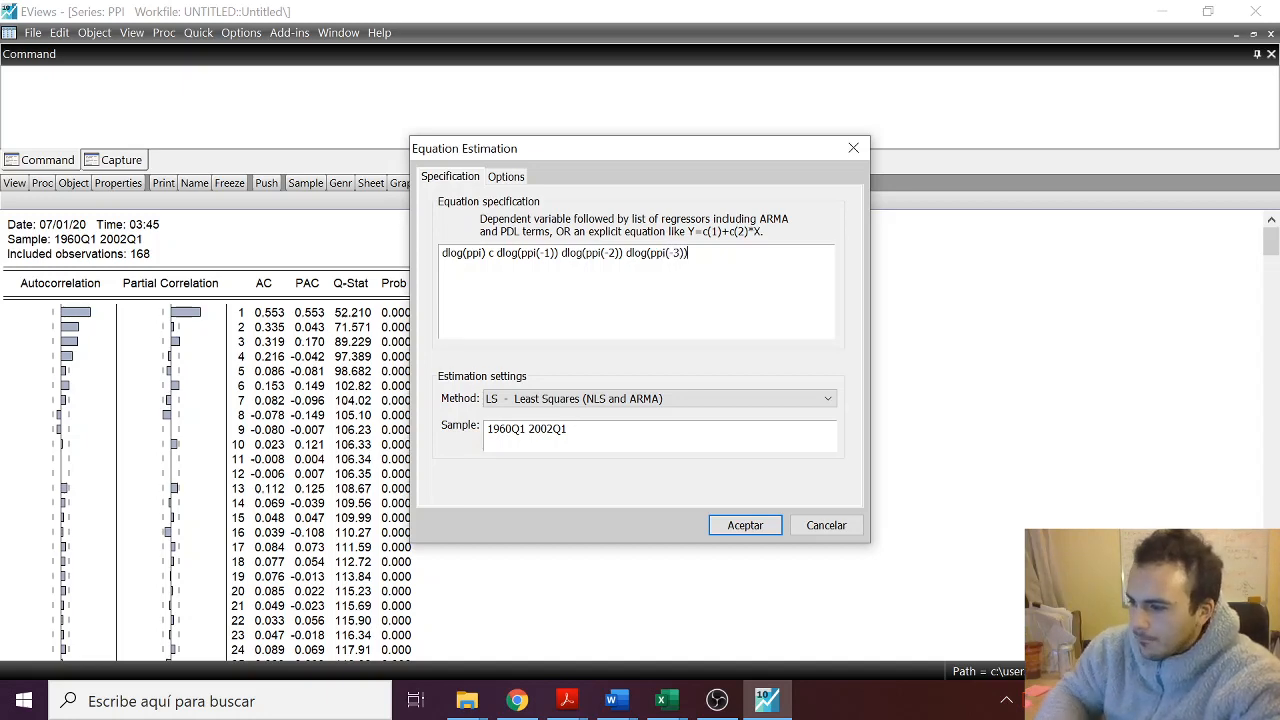
{"action": "key", "text": "Return"}
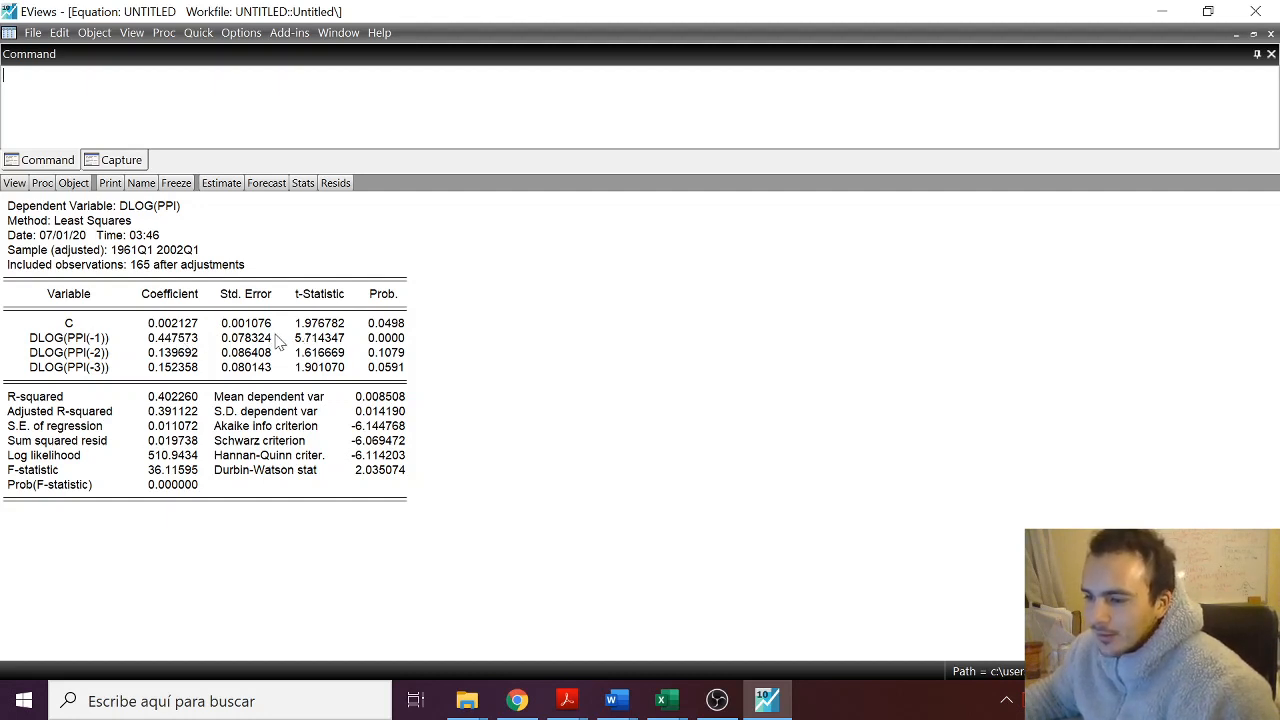
Examine the coefficient, standard error, t-statistic and probability of the first lag, DLOG(PPI(-1)).
{"action": "left_click", "coordinate": [157, 342]}
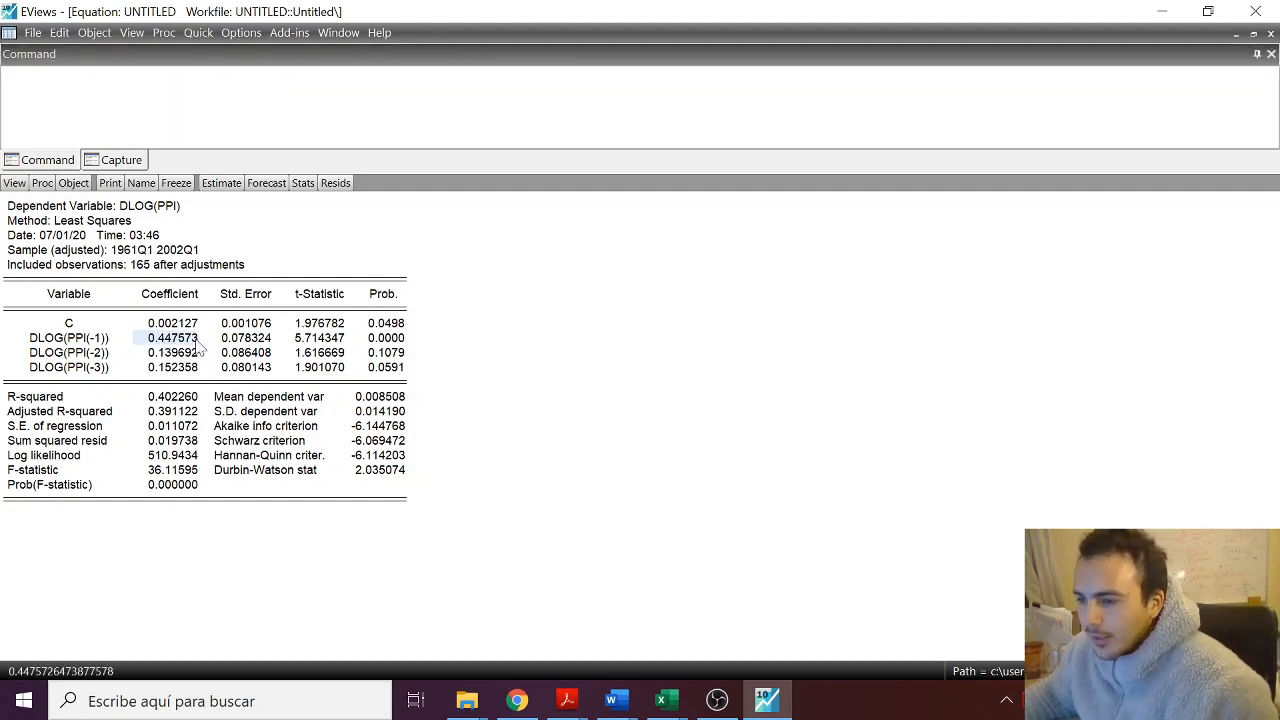
{"action": "left_click", "coordinate": [264, 342]}
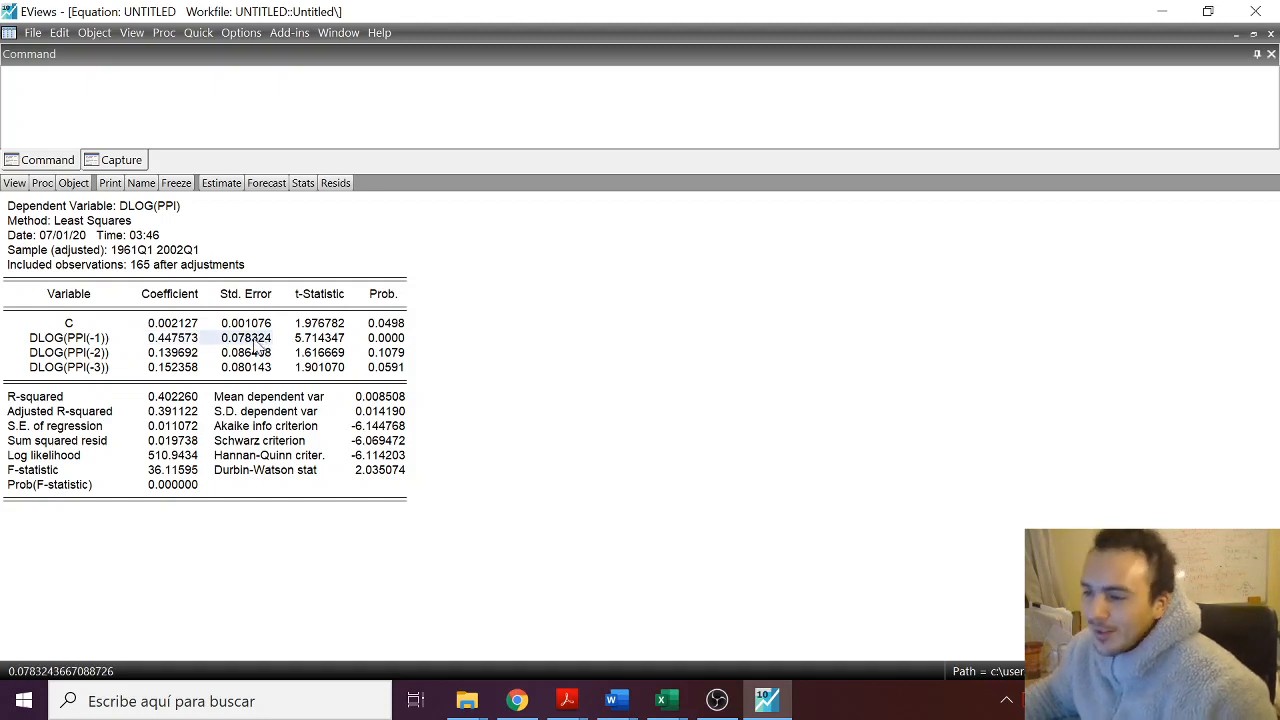
{"action": "left_click", "coordinate": [310, 342]}
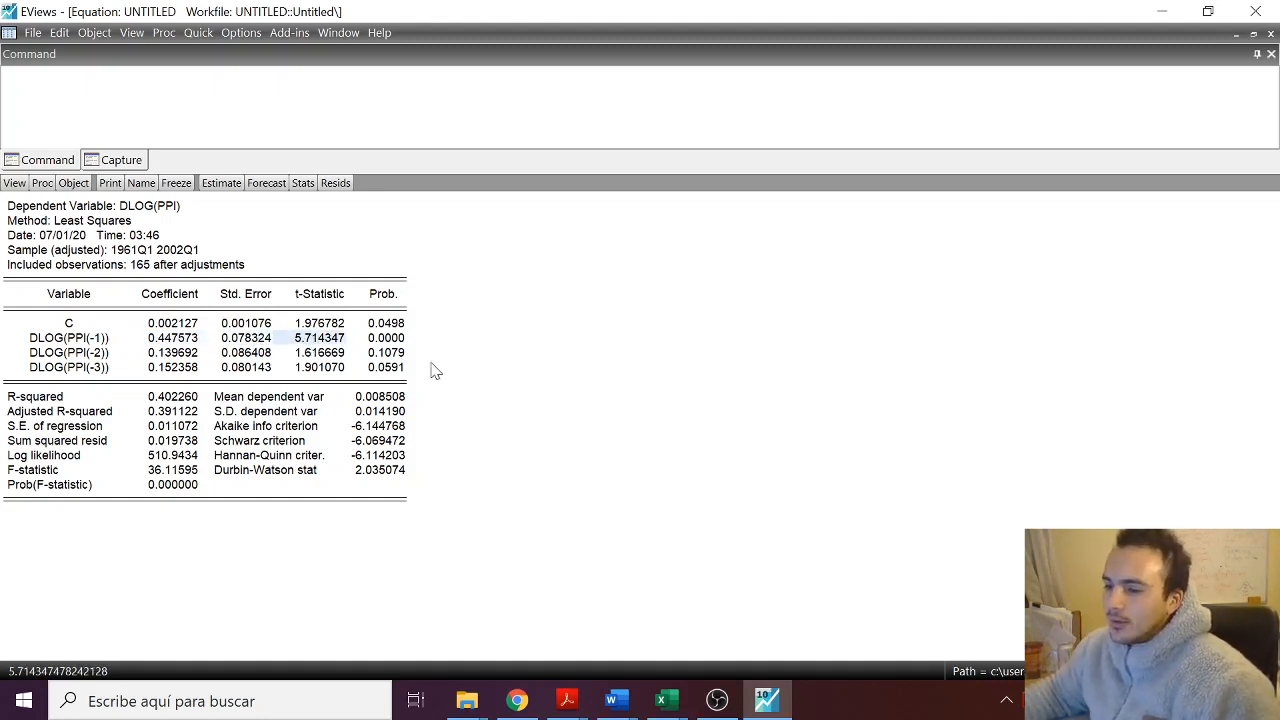
{"action": "left_click", "coordinate": [92, 341]}
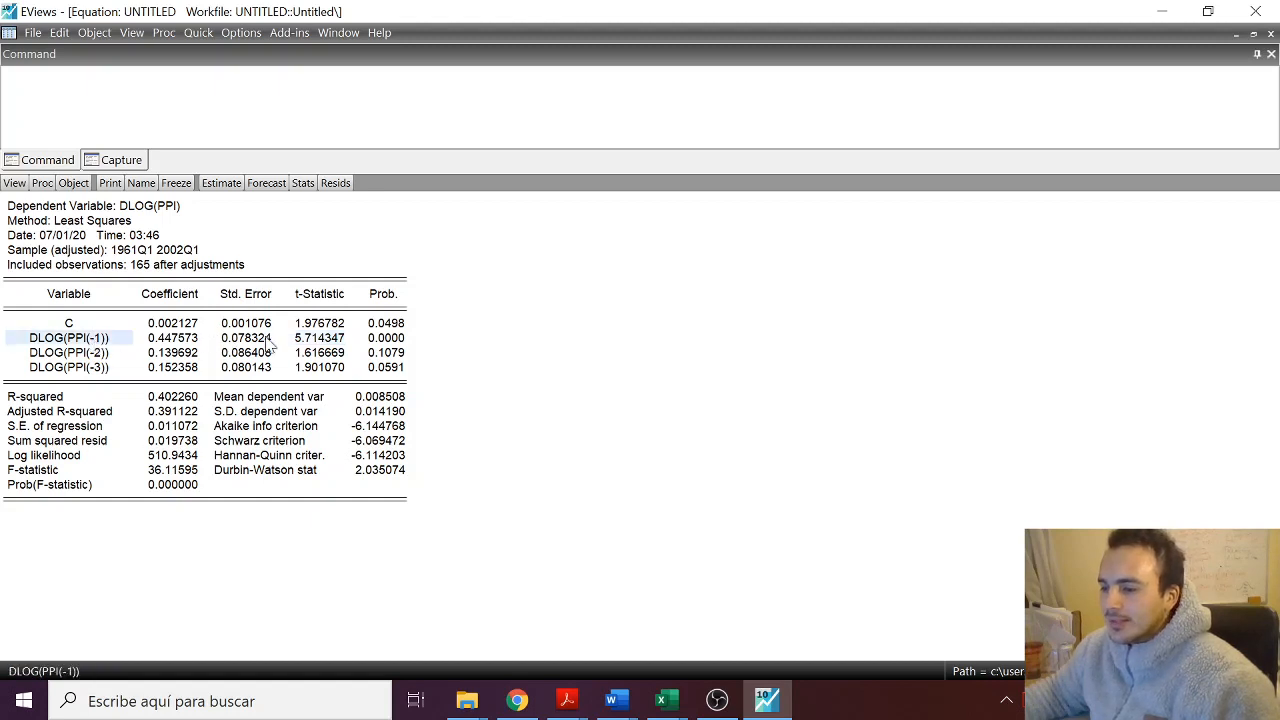
{"action": "left_click", "coordinate": [390, 339]}
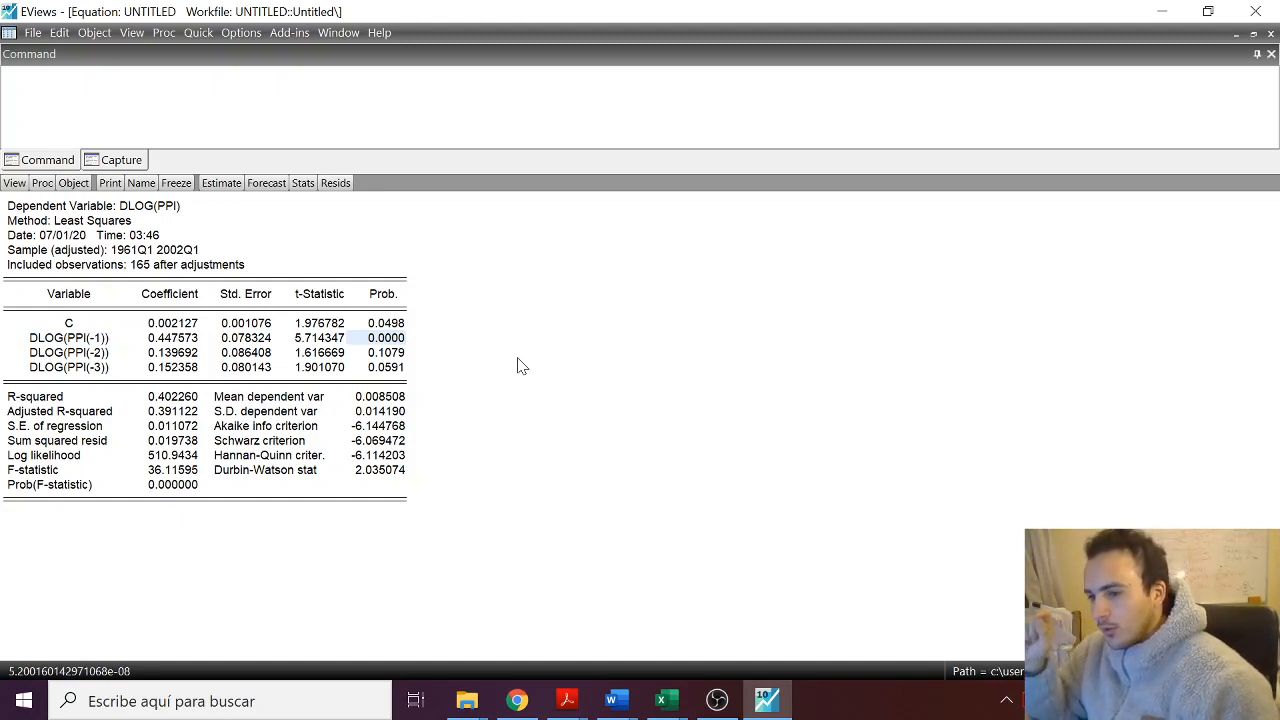
{"action": "left_click", "coordinate": [93, 341]}
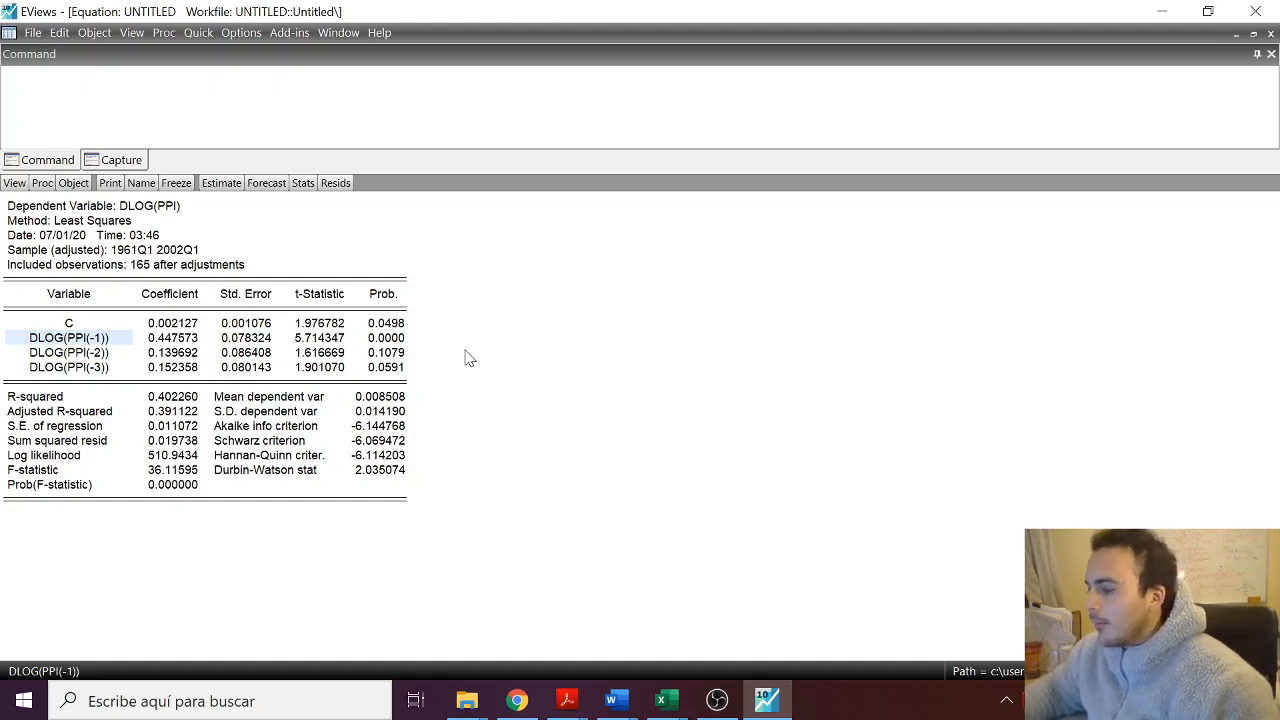
Examine the coefficient, standard error, t-statistic and probability of the third lag, DLOG(PPI(-3)).
{"action": "left_click", "coordinate": [170, 369]}
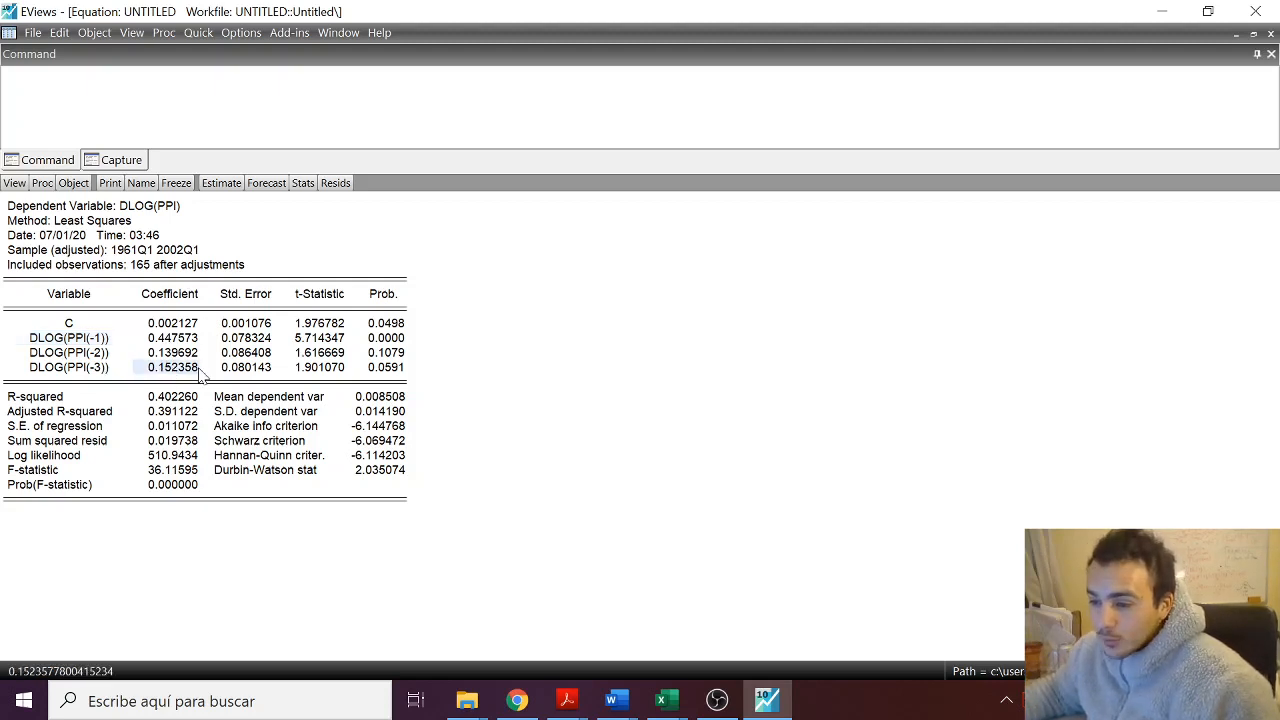
{"action": "left_click", "coordinate": [240, 370]}
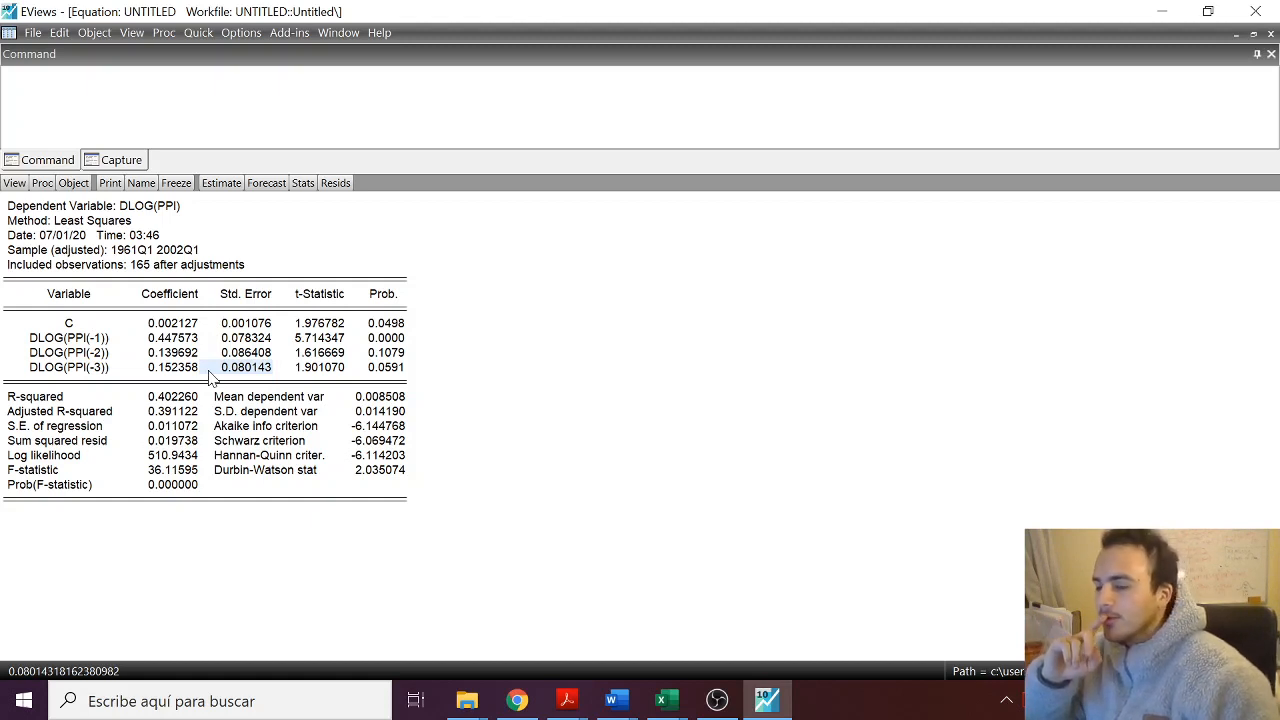
{"action": "left_click", "coordinate": [388, 368]}
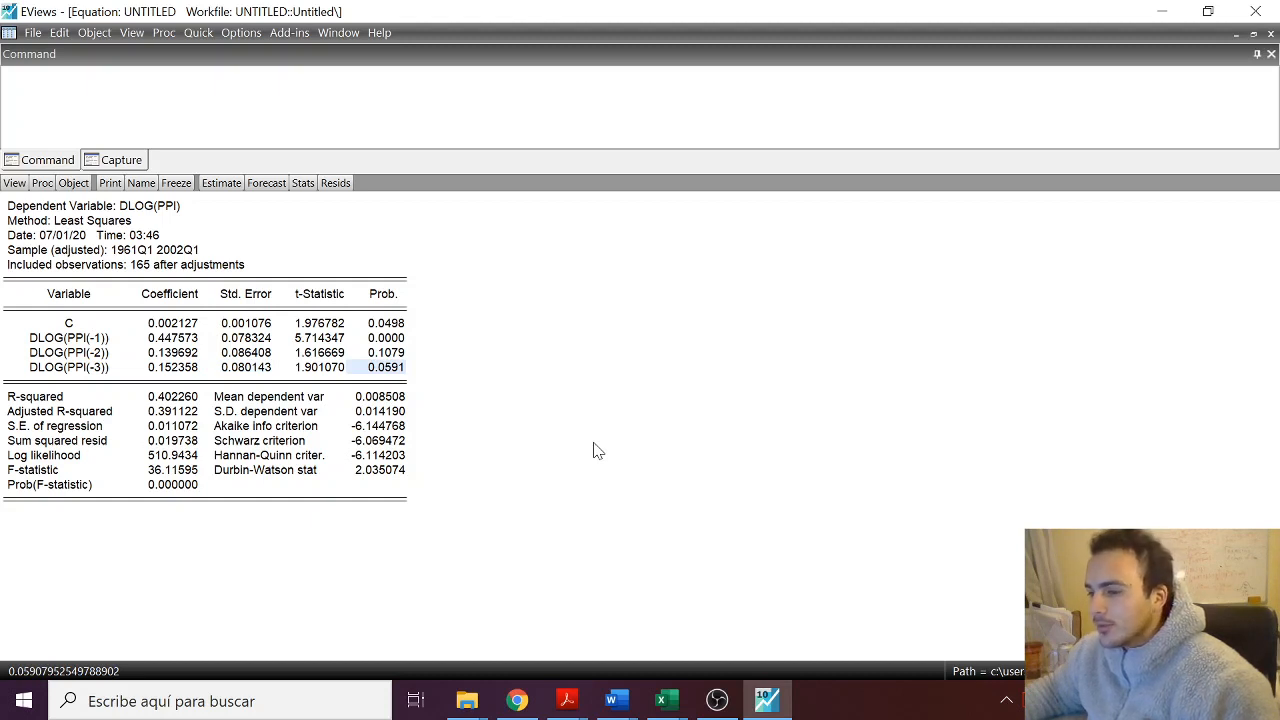
{"action": "left_click", "coordinate": [335, 368]}
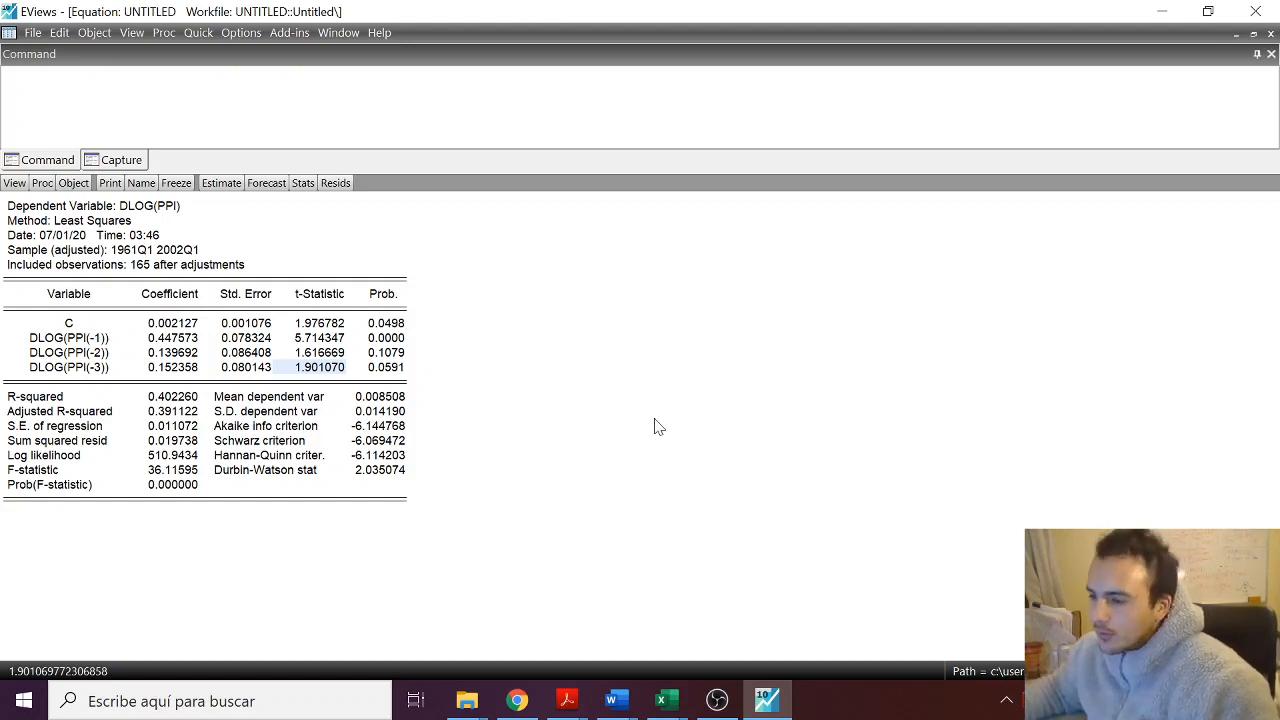
{"action": "left_click", "coordinate": [392, 369]}
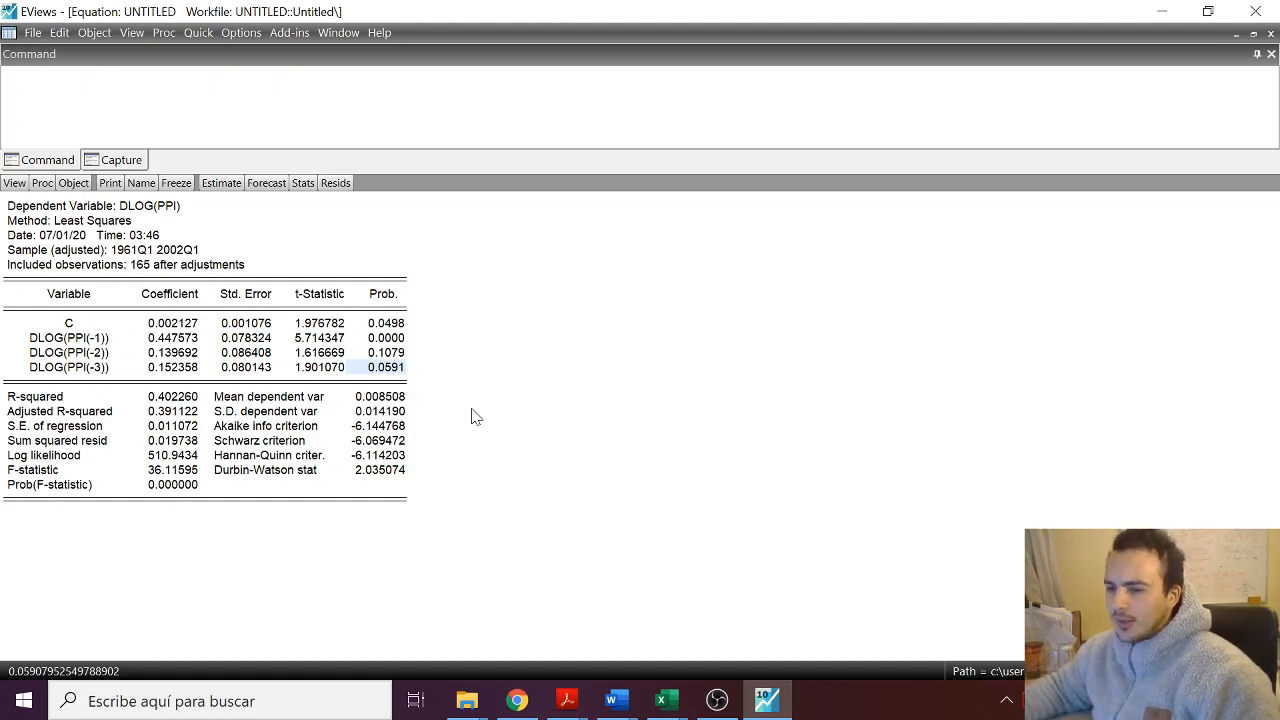
Check the t-statistic and probability of the second lag, DLOG(PPI(-2)), and the regression's F-statistic probability.
{"action": "left_click", "coordinate": [94, 354]}
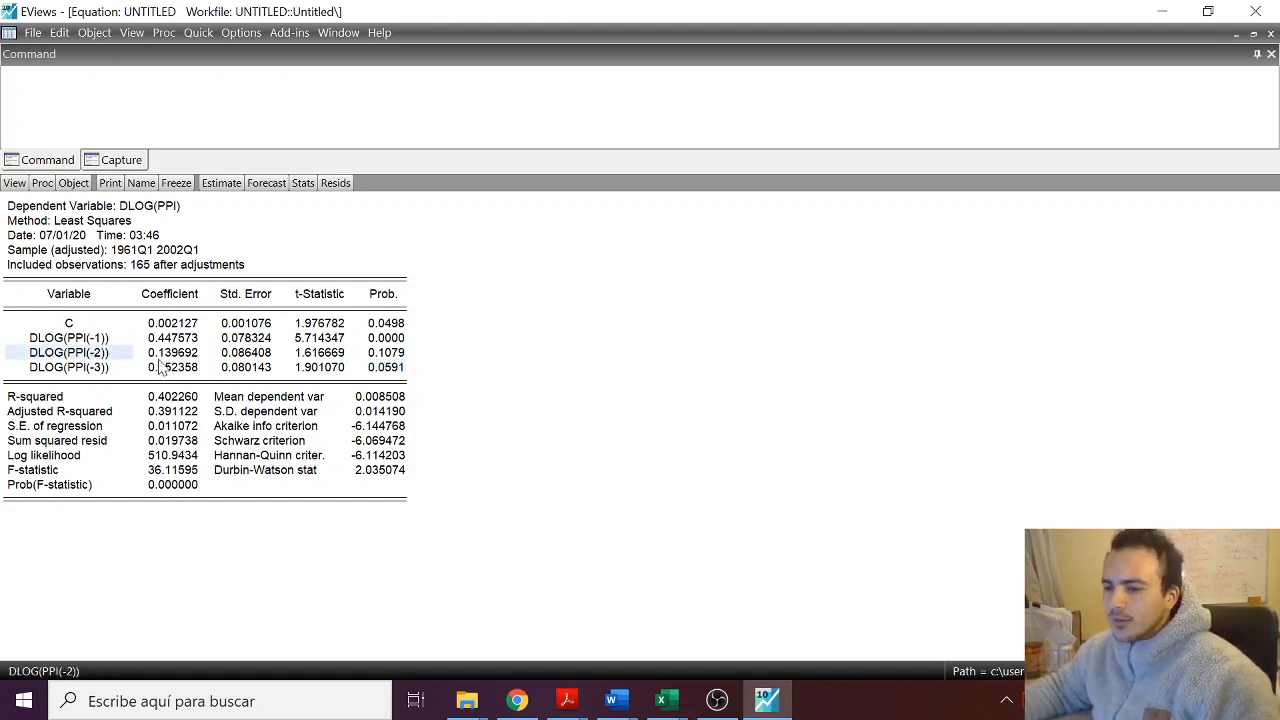
{"action": "left_click", "coordinate": [316, 357]}
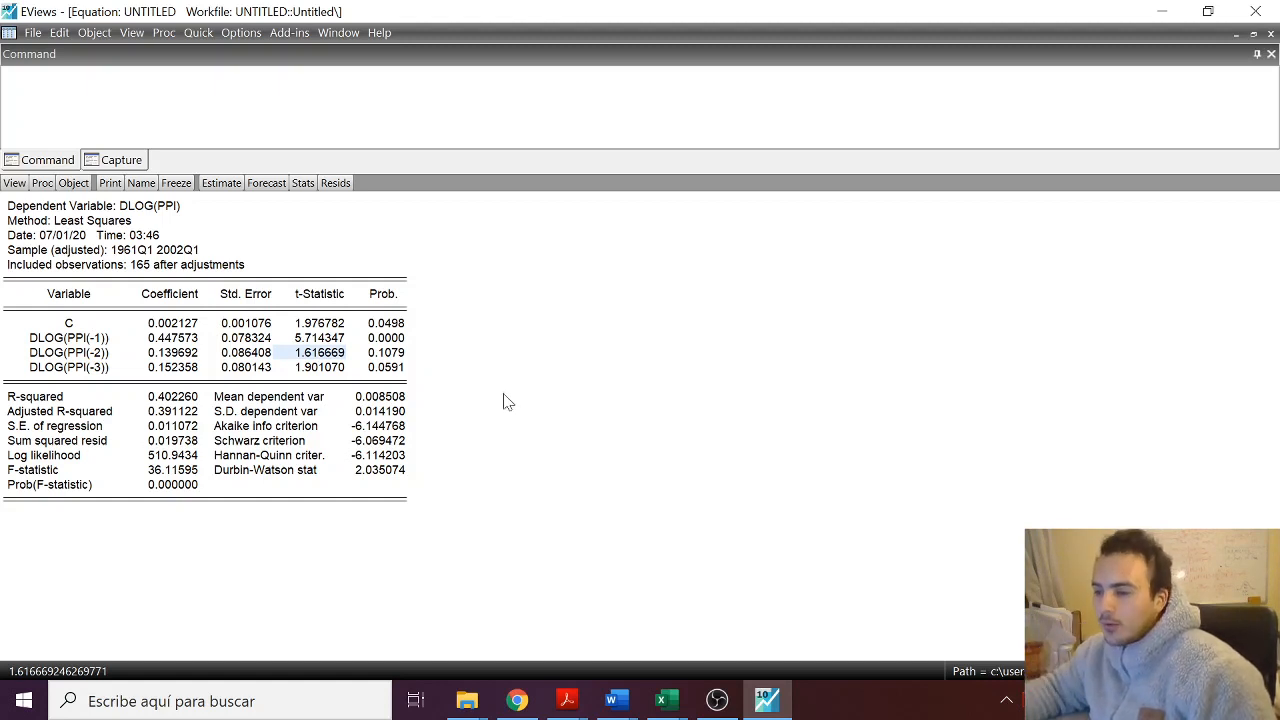
{"action": "left_click", "coordinate": [390, 354]}
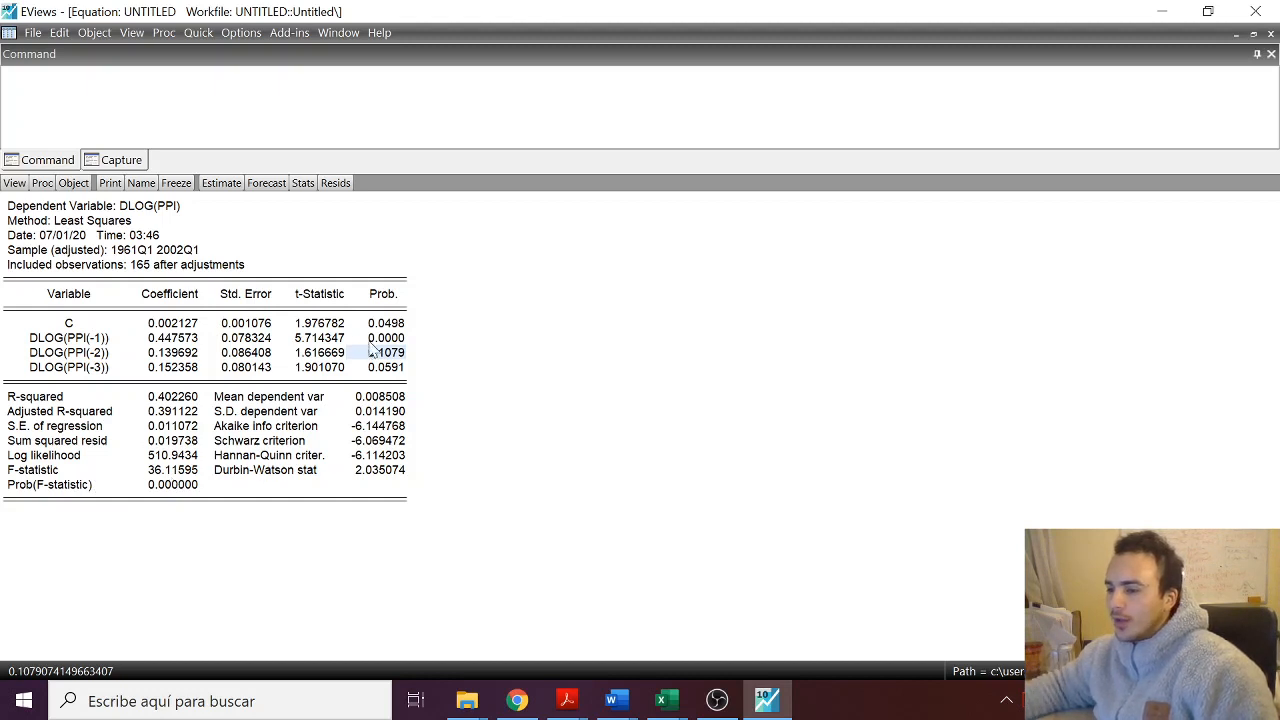
{"action": "left_click", "coordinate": [162, 483]}
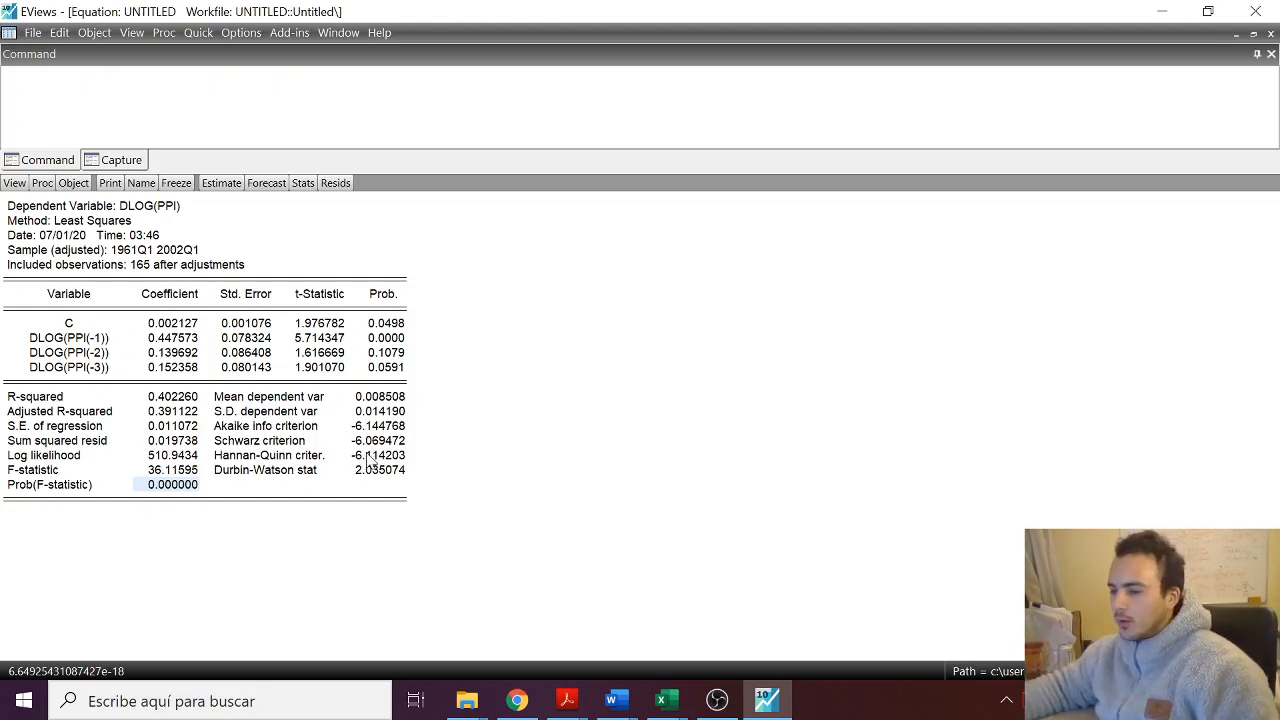
{"action": "left_click", "coordinate": [717, 700]}
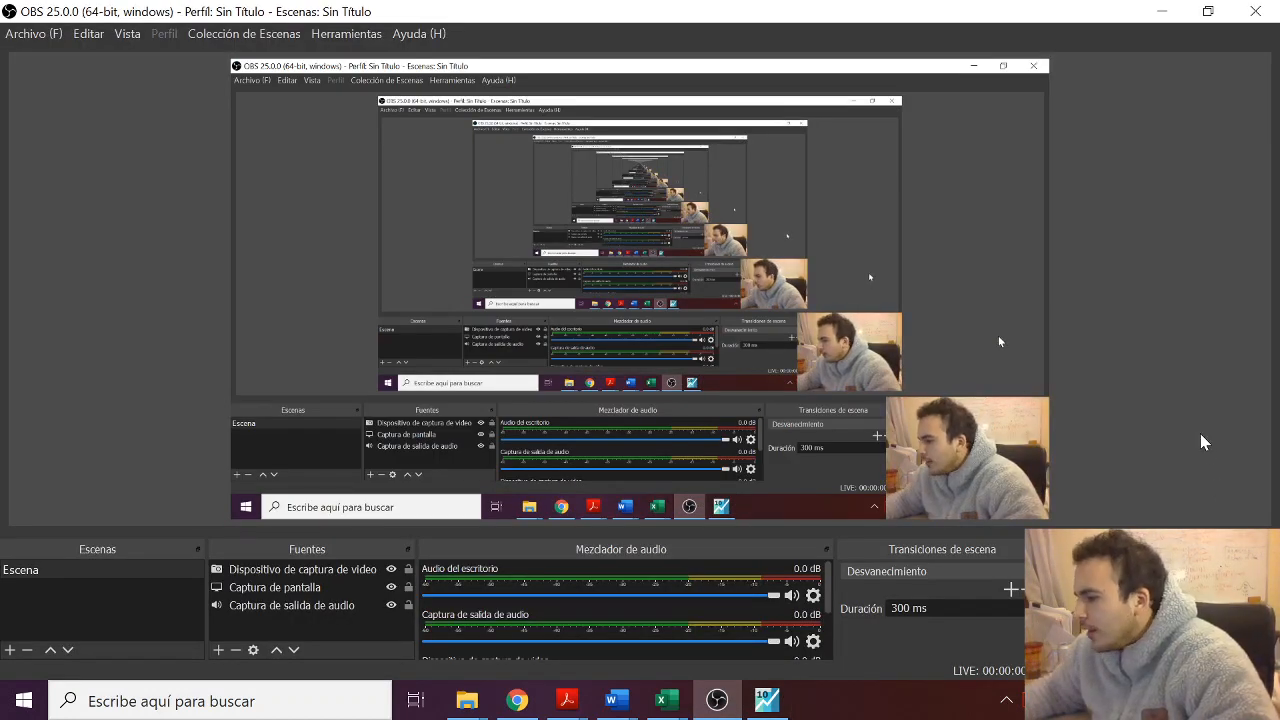
{"action": "left_click", "coordinate": [767, 700]}
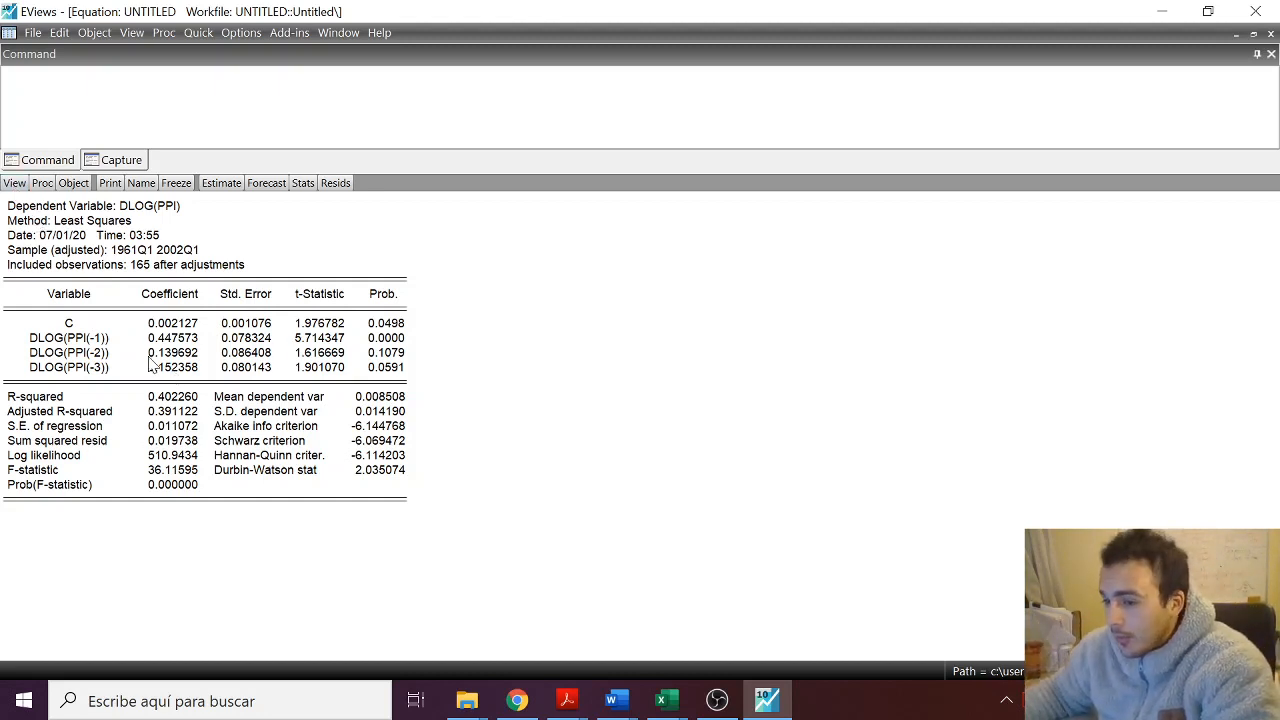
Plot the equation's recursive coefficient estimates for c(2), c(3) and c(4), excluding c(1), and examine their stability.
{"action": "left_click", "coordinate": [15, 183]}
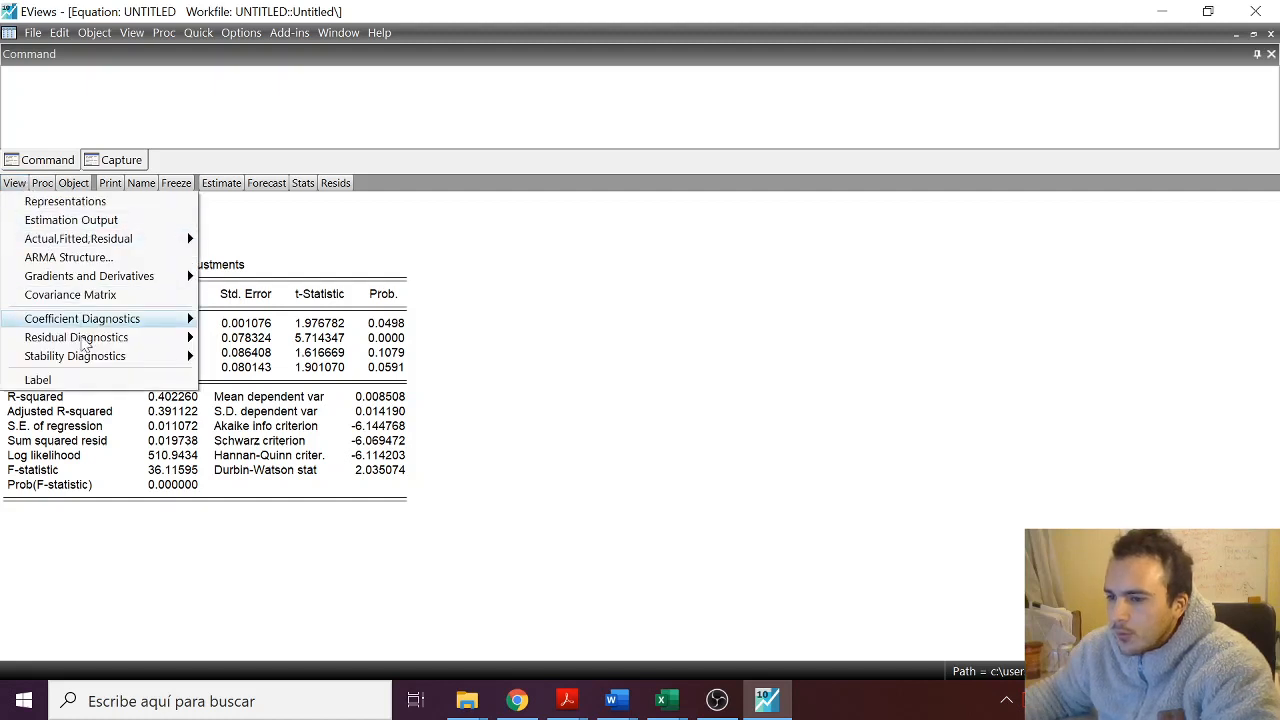
{"action": "mouse_move", "coordinate": [98, 365]}
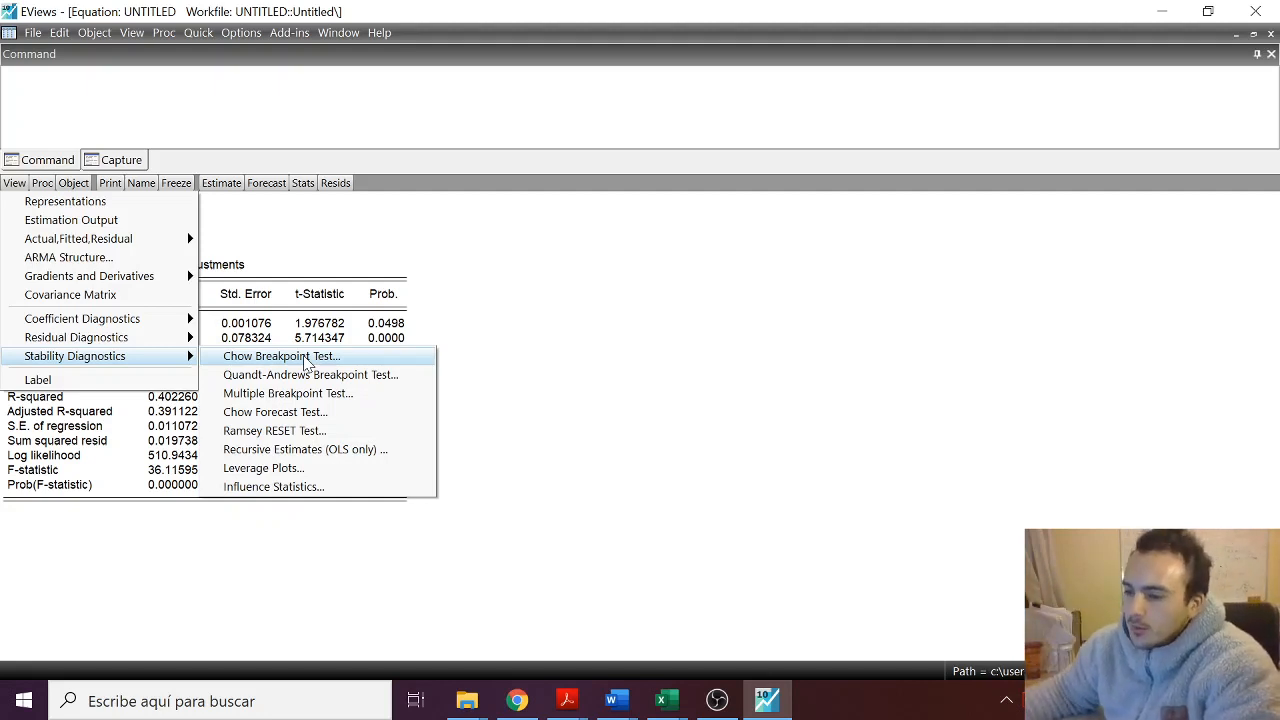
{"action": "left_click", "coordinate": [313, 452]}
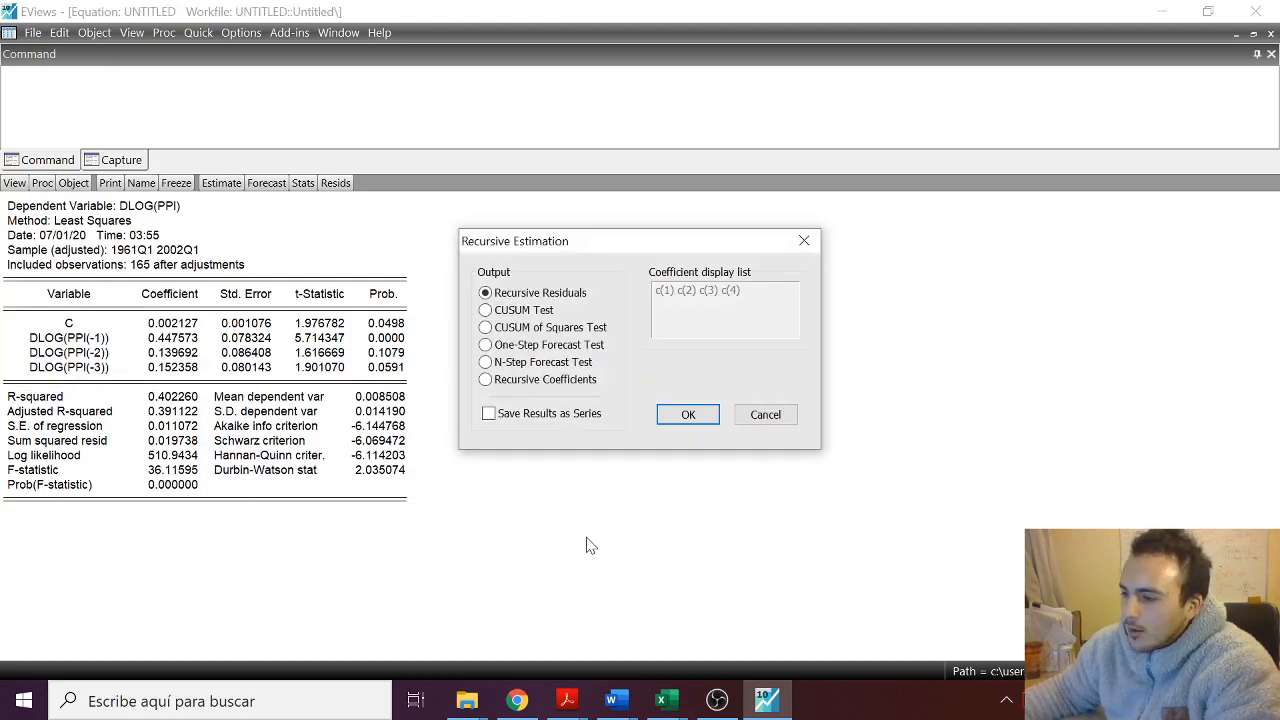
{"action": "left_click", "coordinate": [486, 380]}
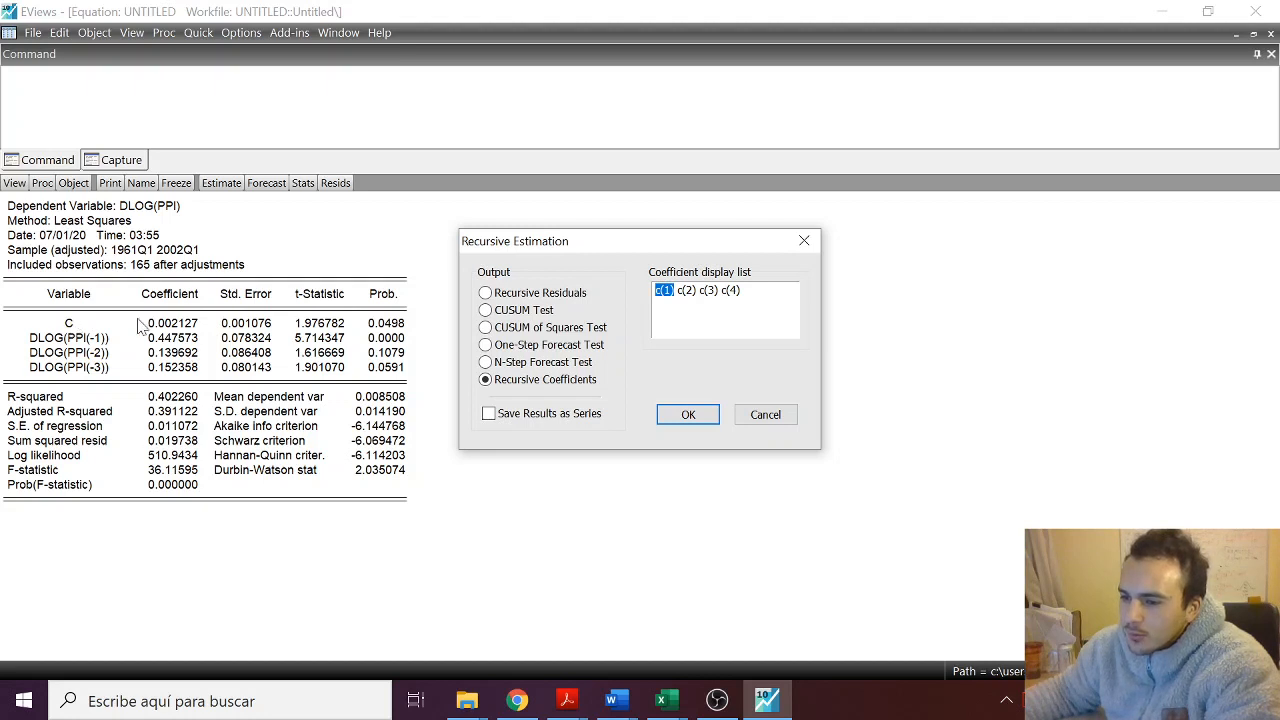
{"action": "key", "text": "Delete"}
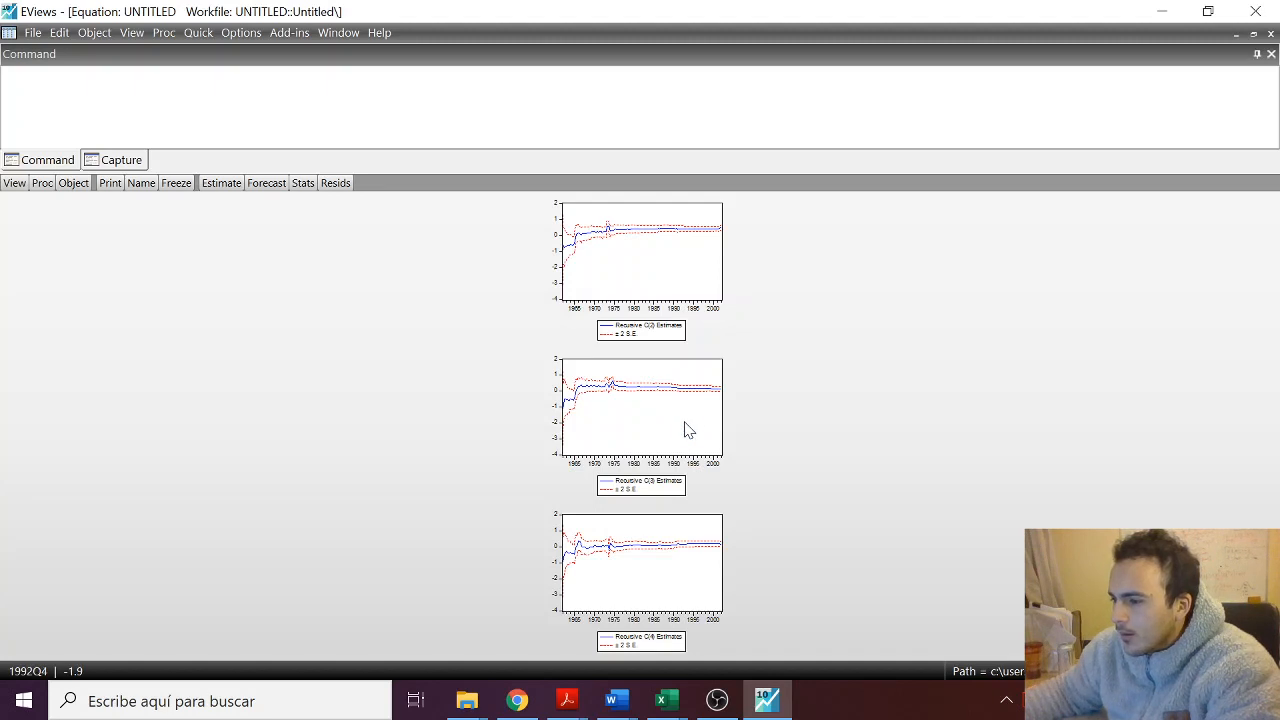
{"action": "left_click", "coordinate": [657, 284]}
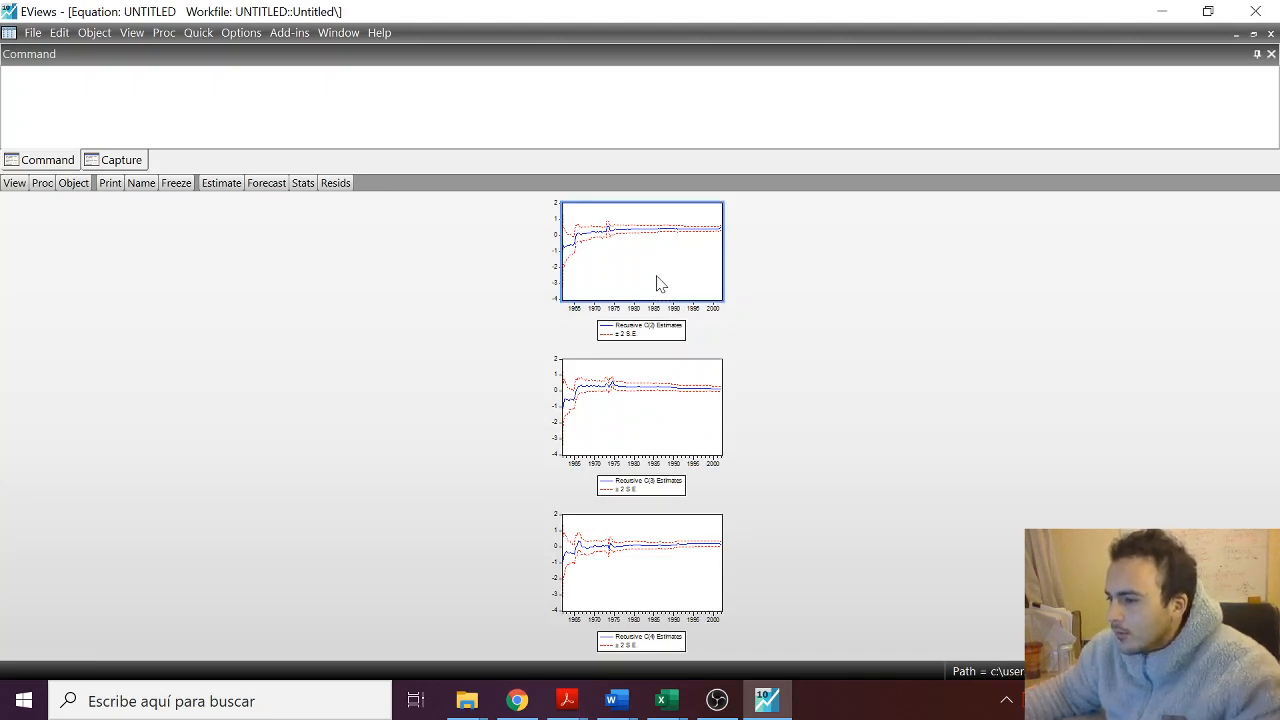
{"action": "left_click", "coordinate": [843, 358]}
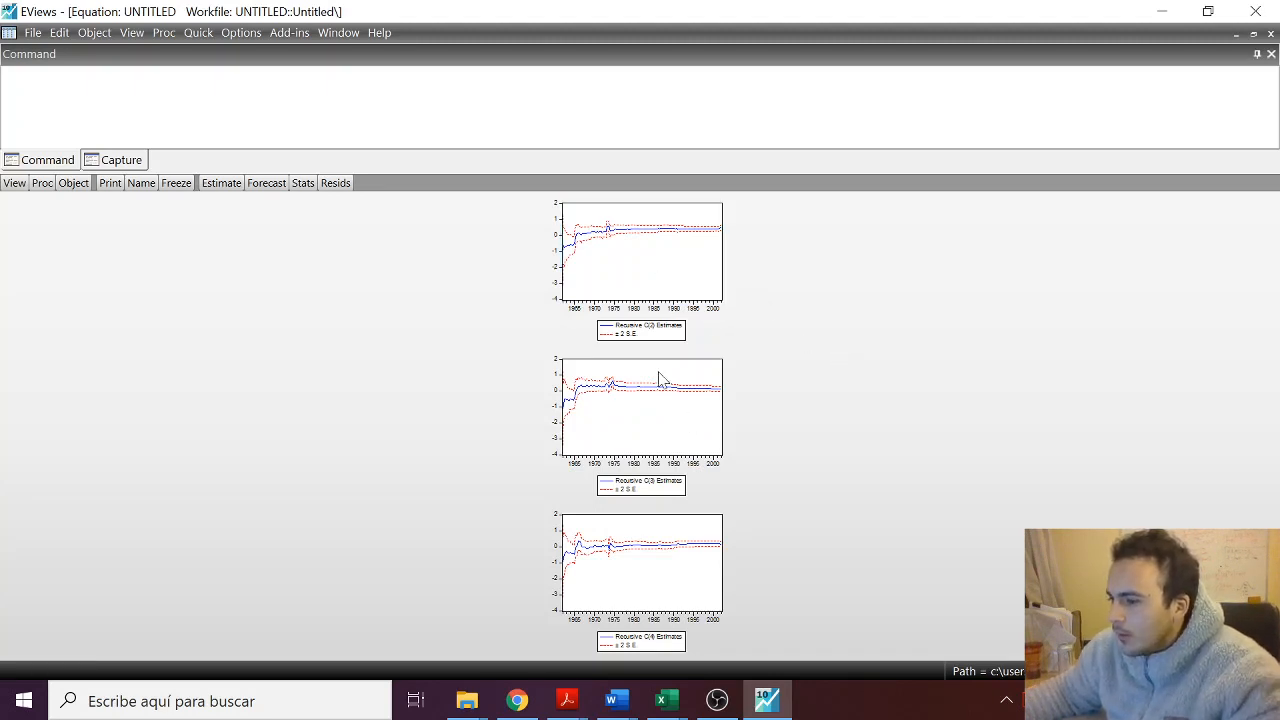
{"action": "mouse_move", "coordinate": [647, 400]}
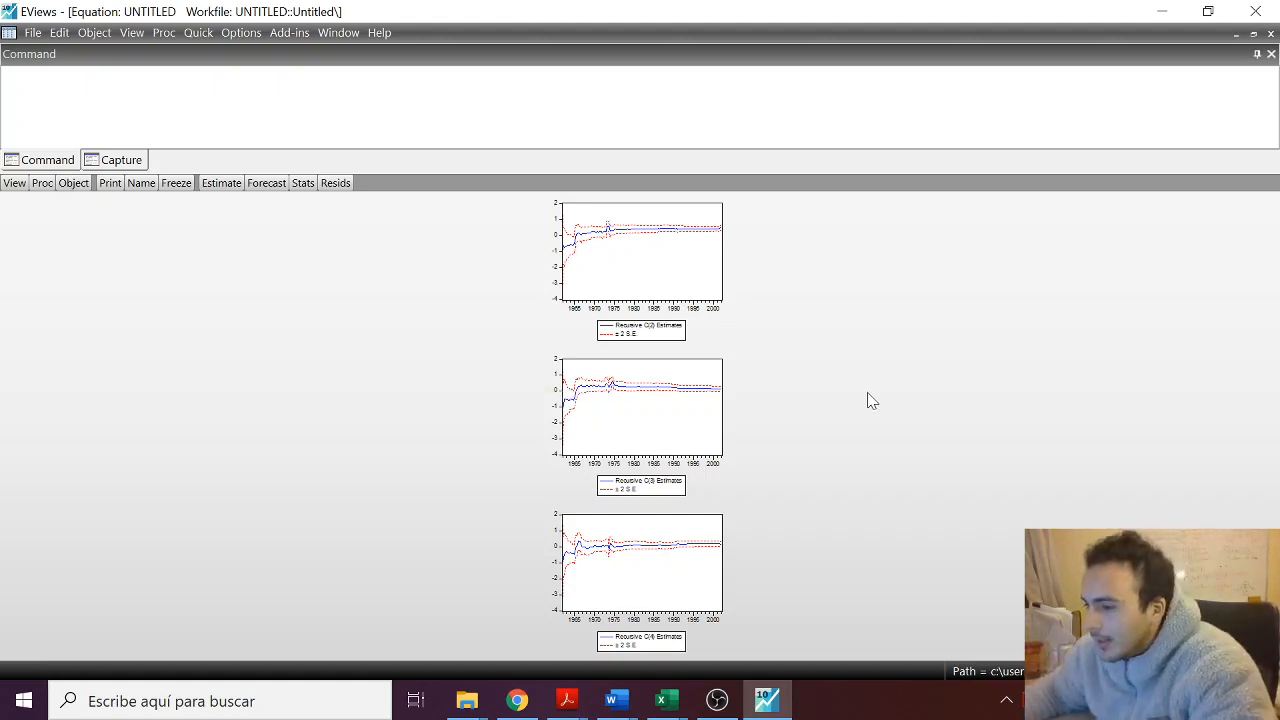
{"action": "mouse_move", "coordinate": [703, 397]}
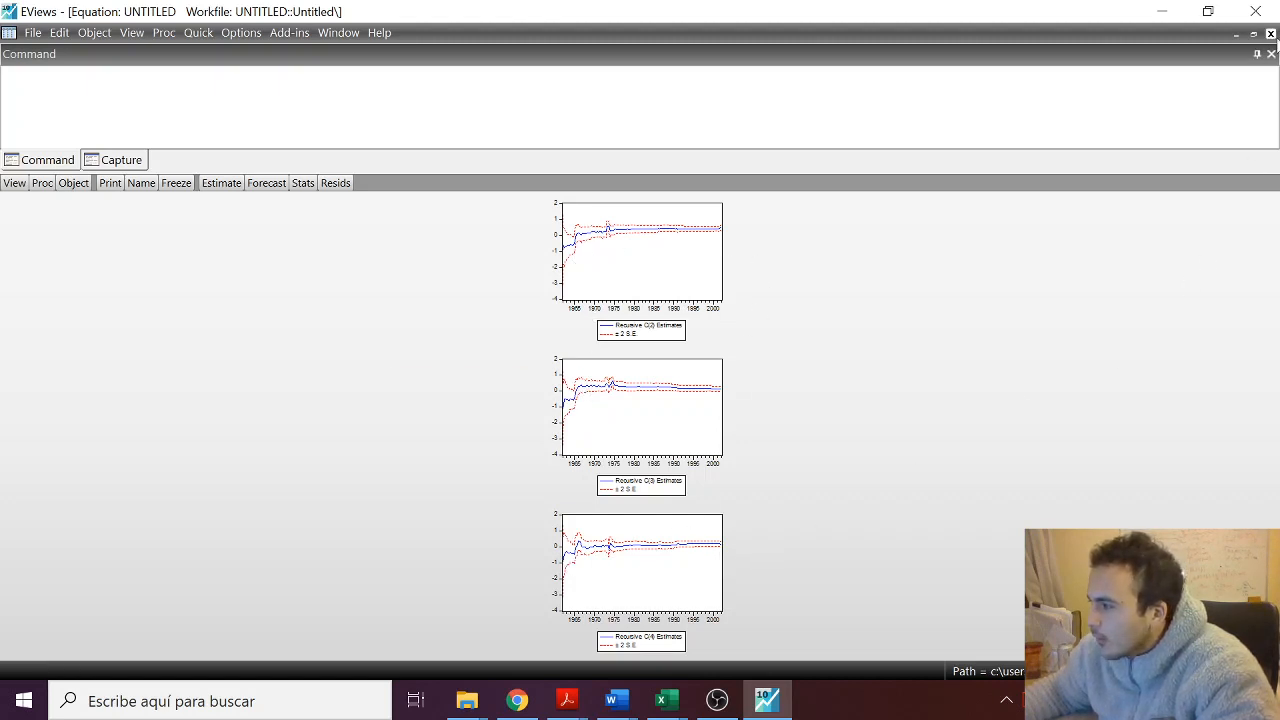
Re-estimate the dlog(ppi) equation with the same specification and run the histogram normality test on its residuals.
{"action": "left_click", "coordinate": [222, 185]}
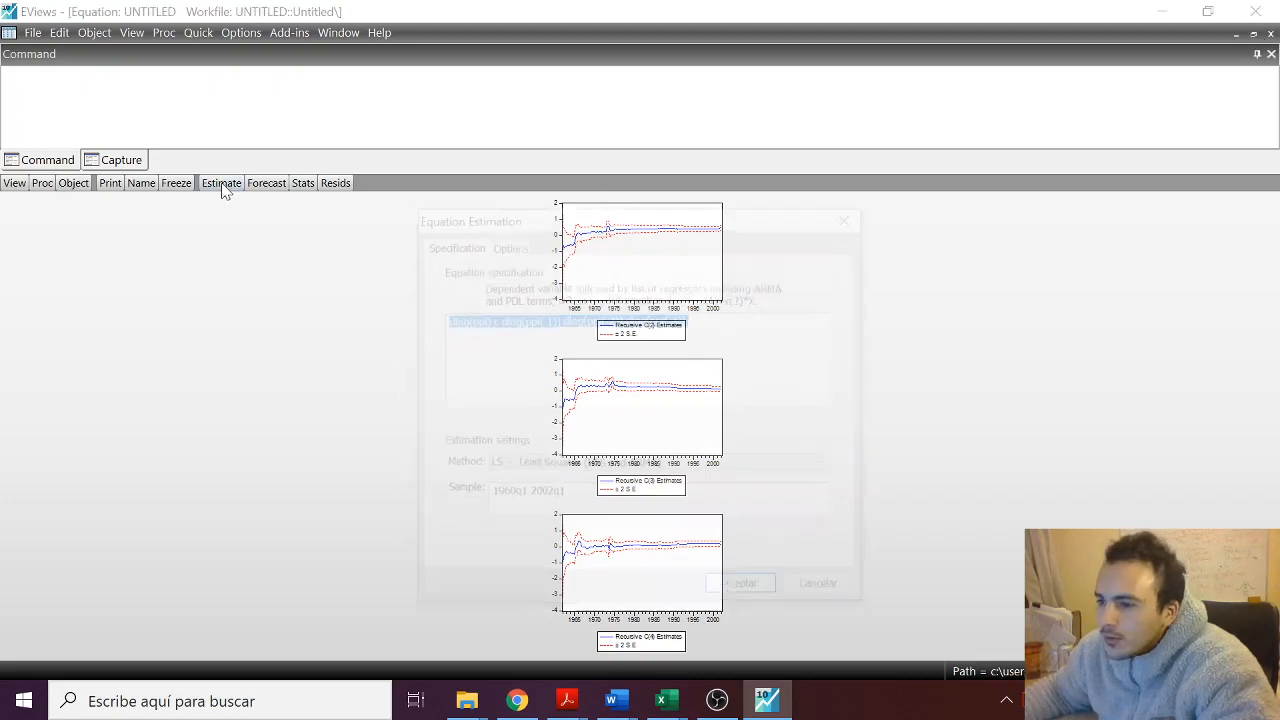
{"action": "left_click", "coordinate": [741, 591]}
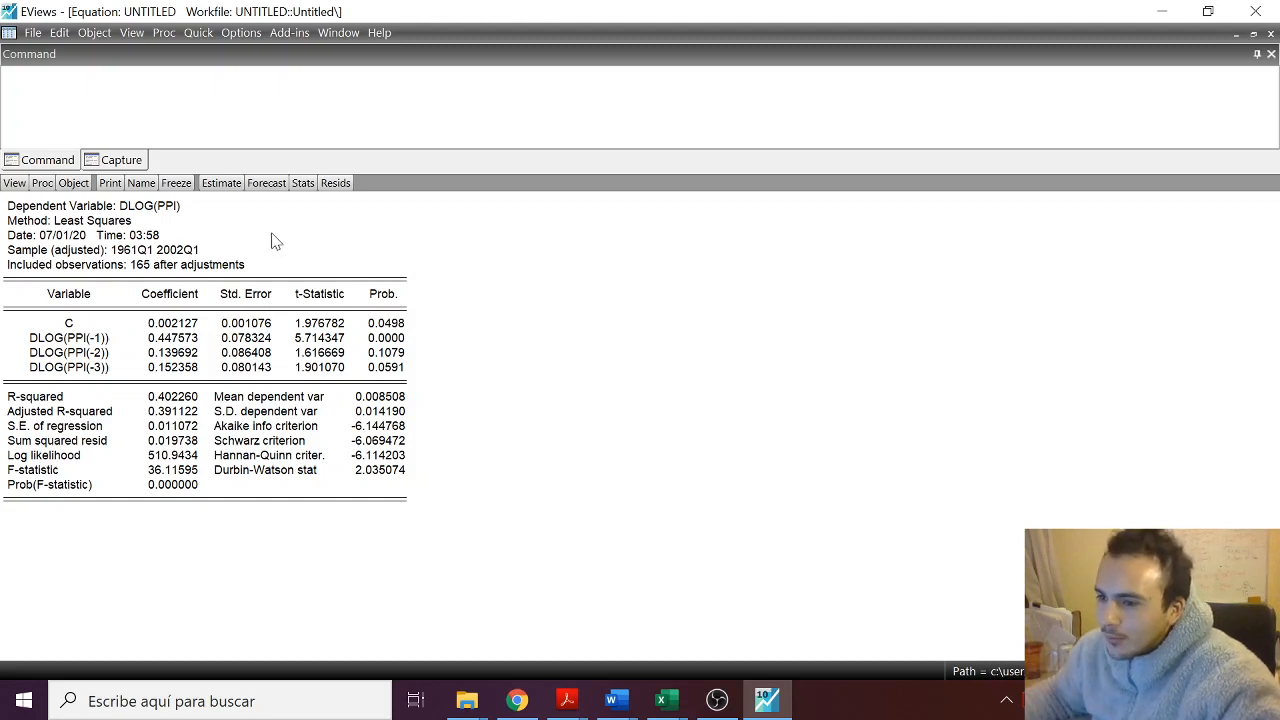
{"action": "left_click", "coordinate": [15, 184]}
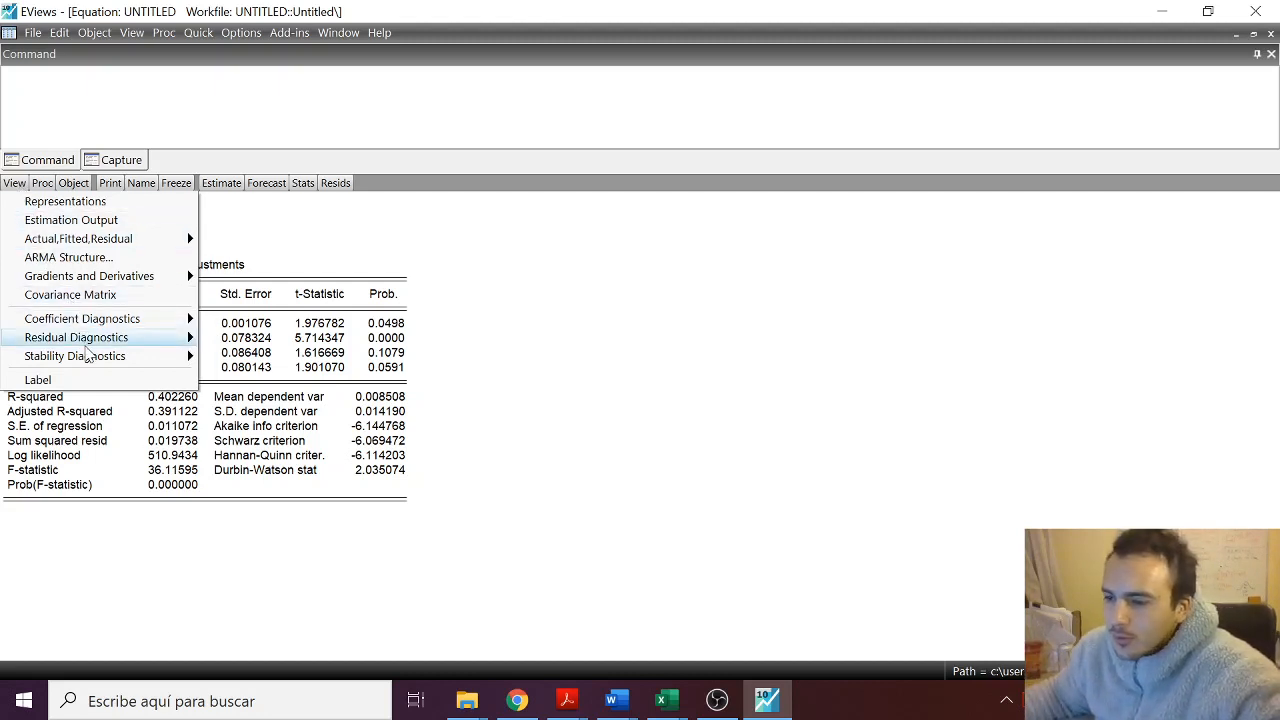
{"action": "mouse_move", "coordinate": [87, 348]}
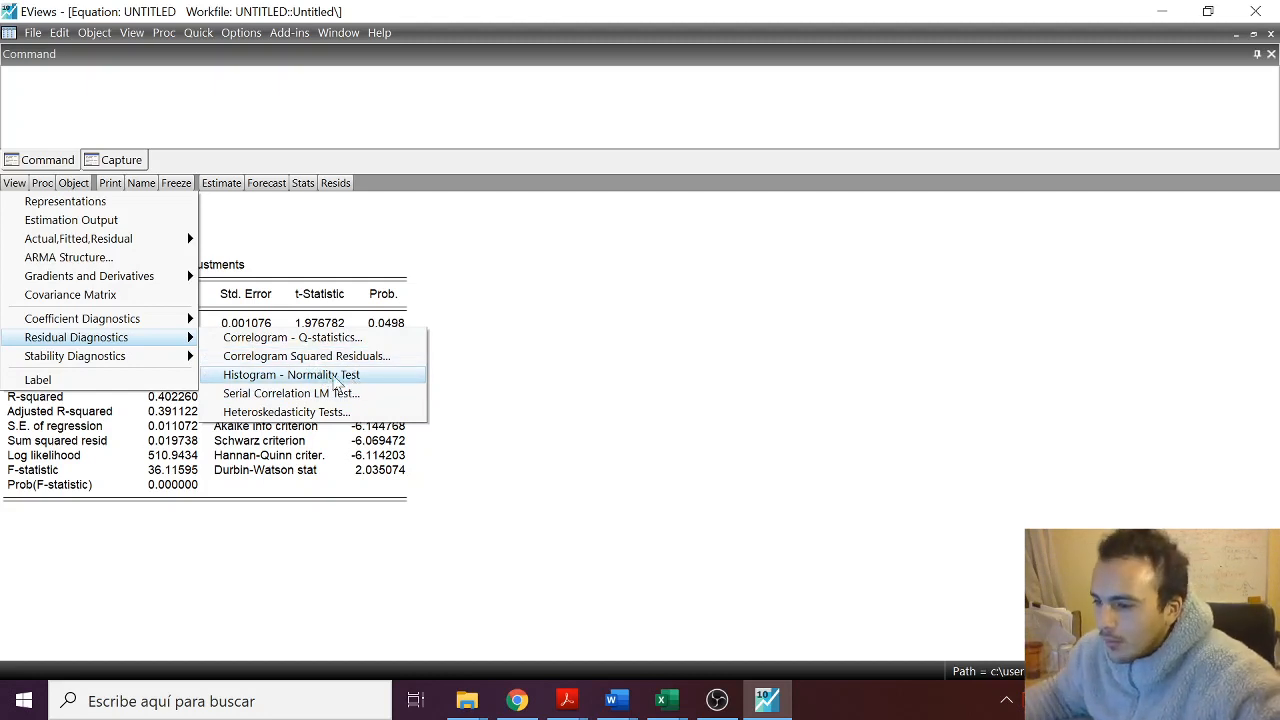
{"action": "left_click", "coordinate": [265, 380]}
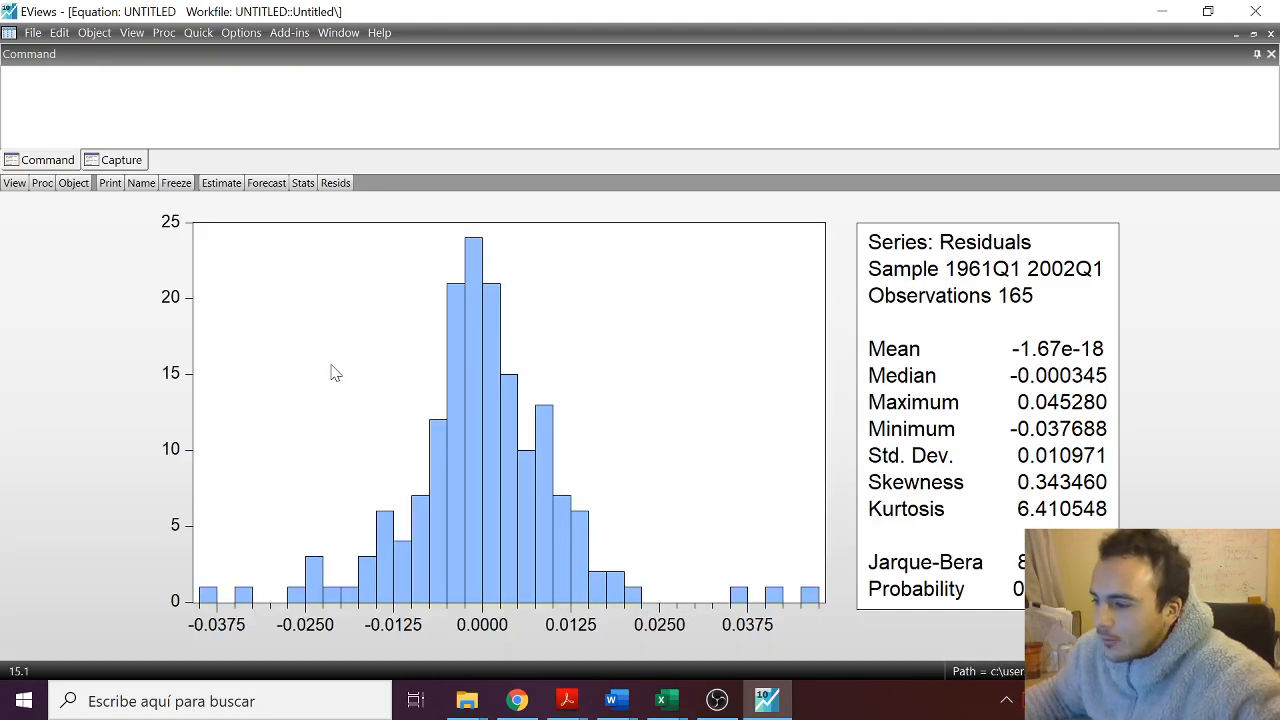
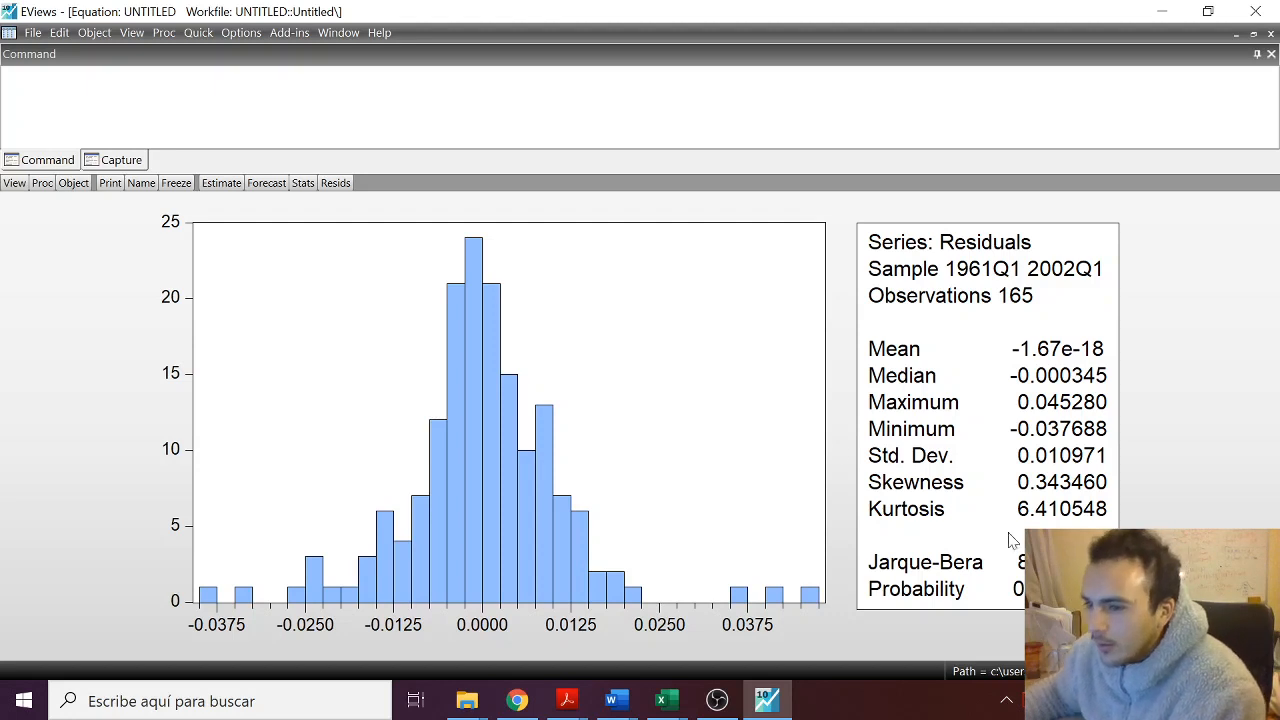
Run the White heteroskedasticity test with cross terms on the residuals and check the Obs*R-squared statistic.
{"action": "left_click", "coordinate": [12, 183]}
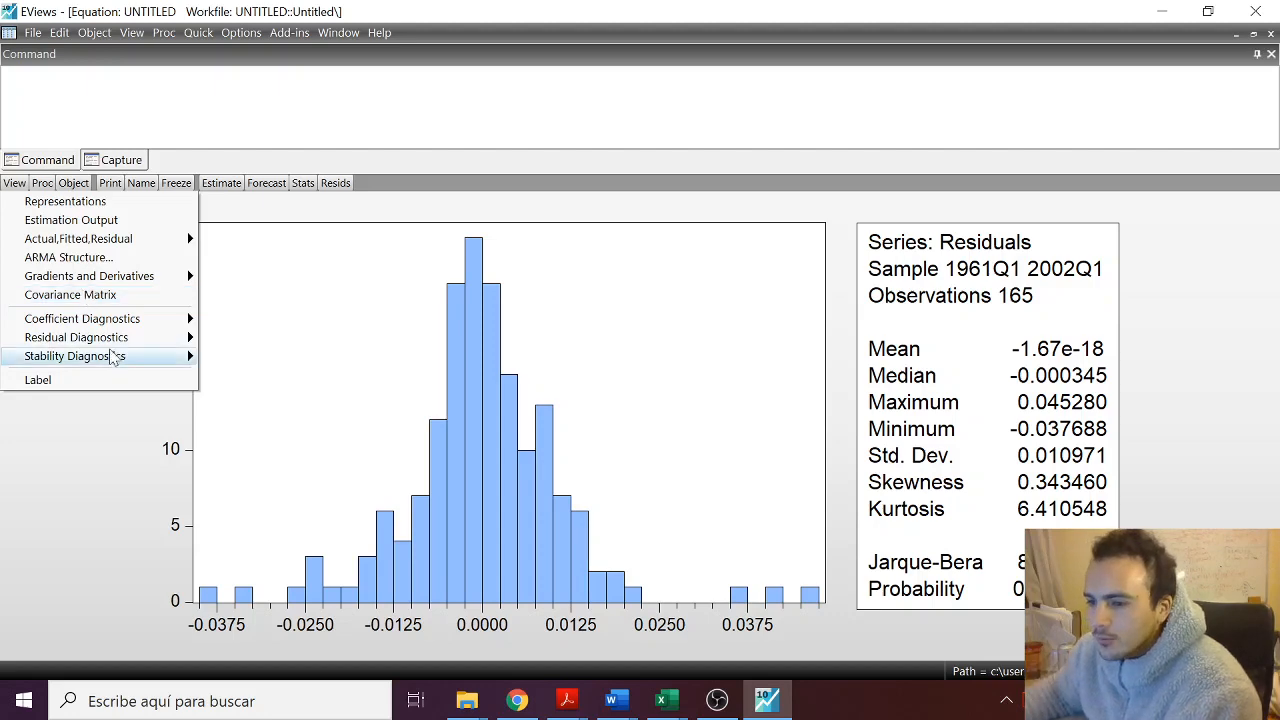
{"action": "mouse_move", "coordinate": [113, 339]}
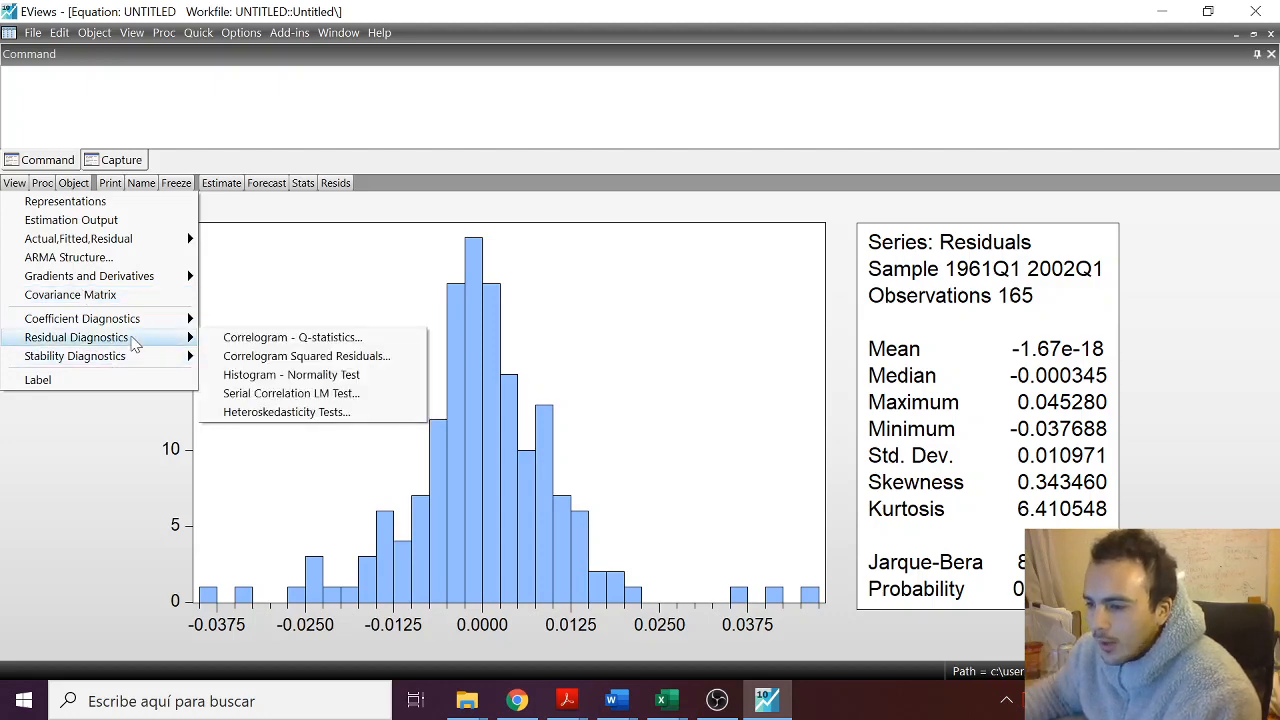
{"action": "left_click", "coordinate": [340, 413]}
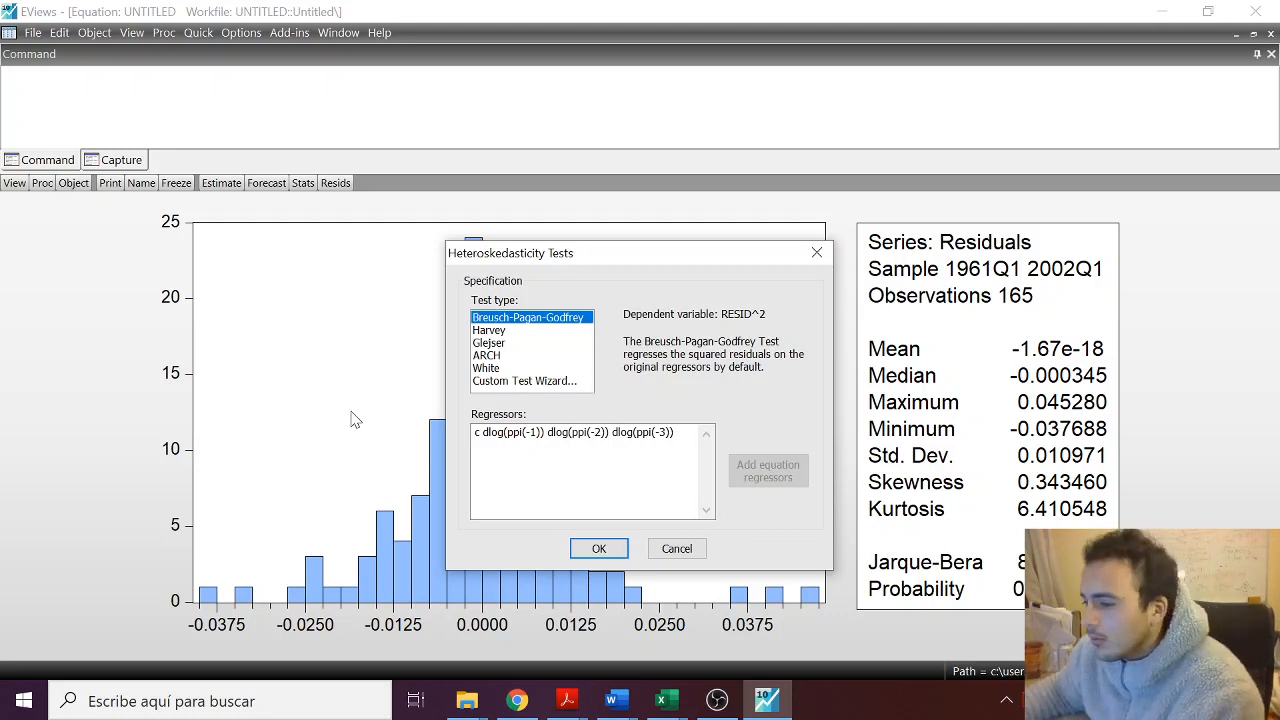
{"action": "left_click", "coordinate": [487, 368]}
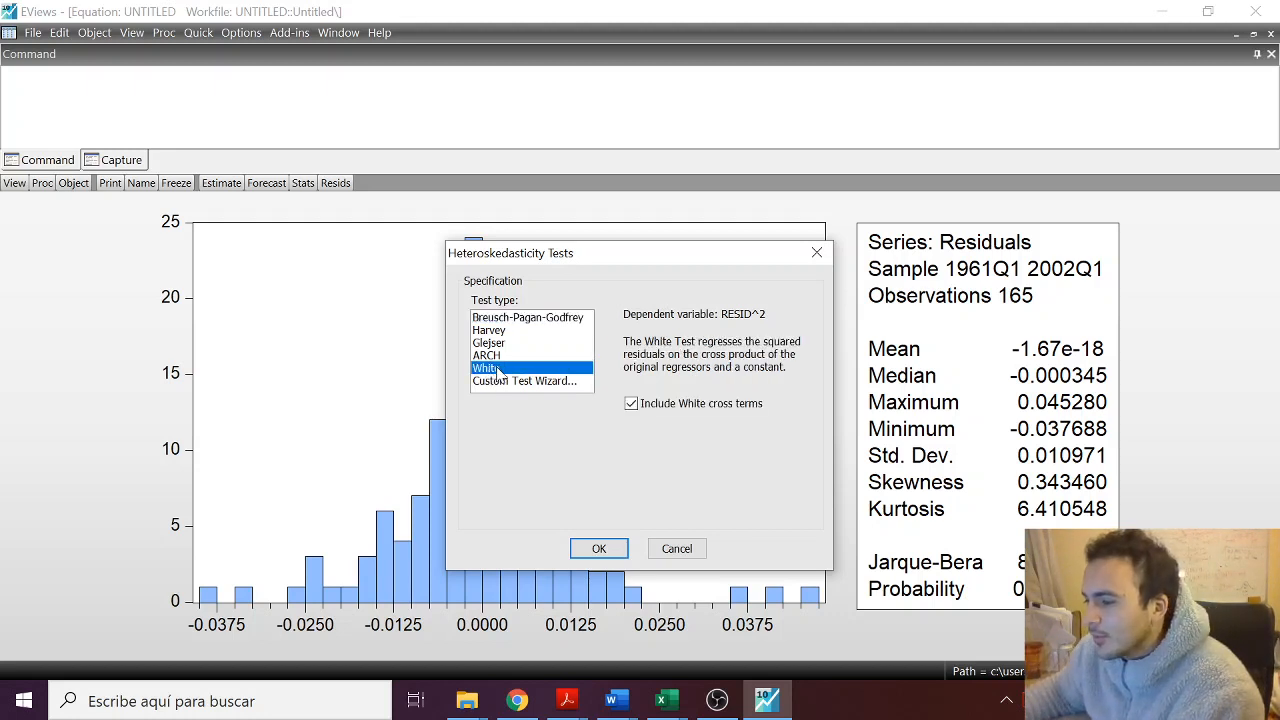
{"action": "left_click", "coordinate": [612, 555]}
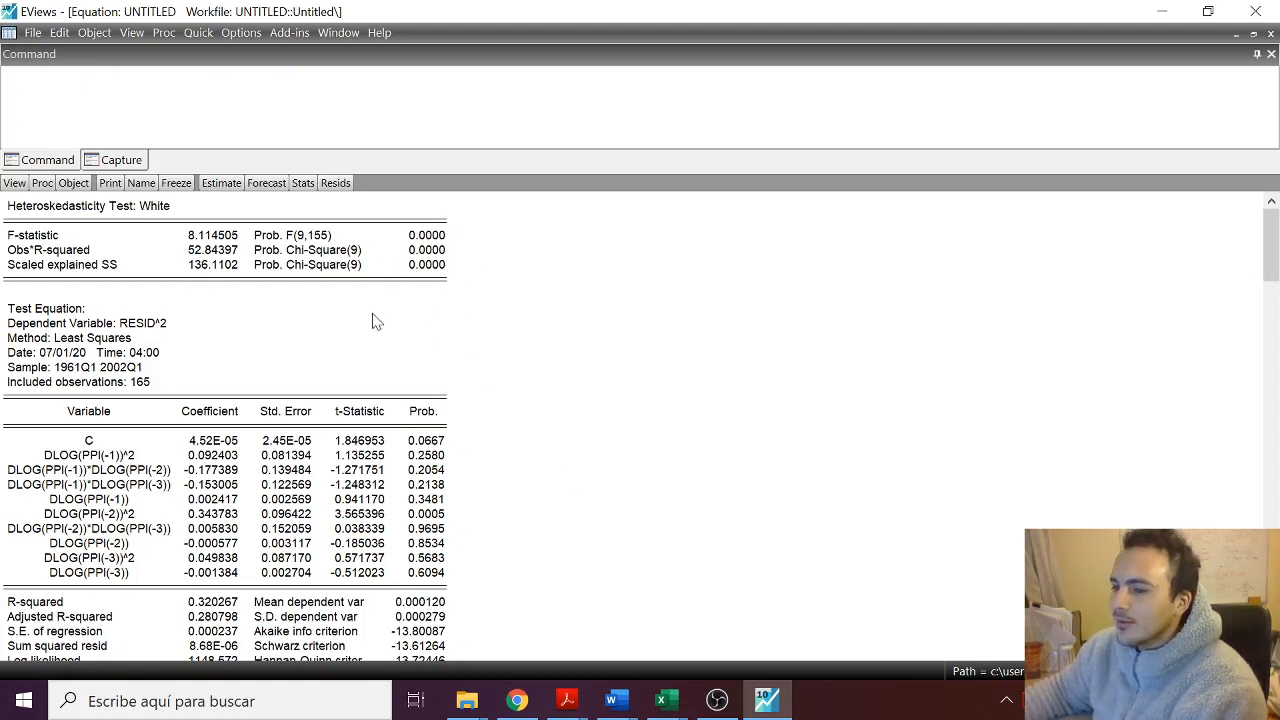
{"action": "left_click", "coordinate": [30, 252]}
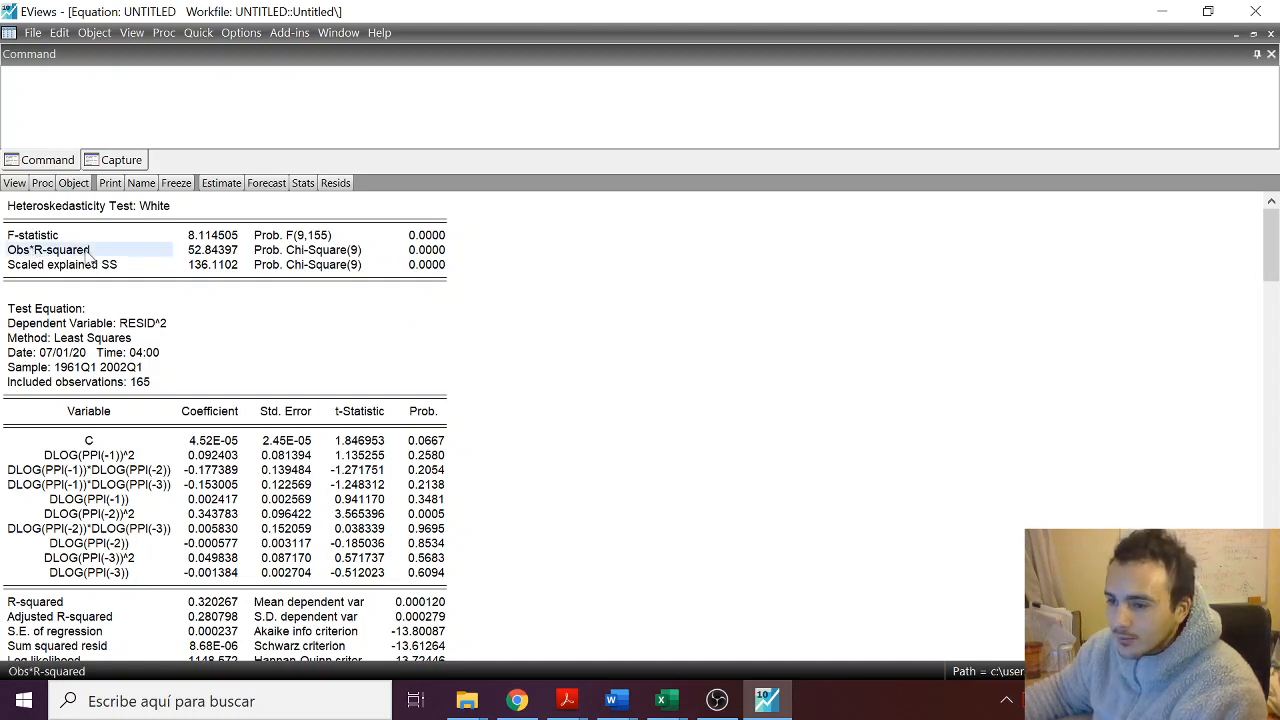
{"action": "left_click", "coordinate": [218, 251]}
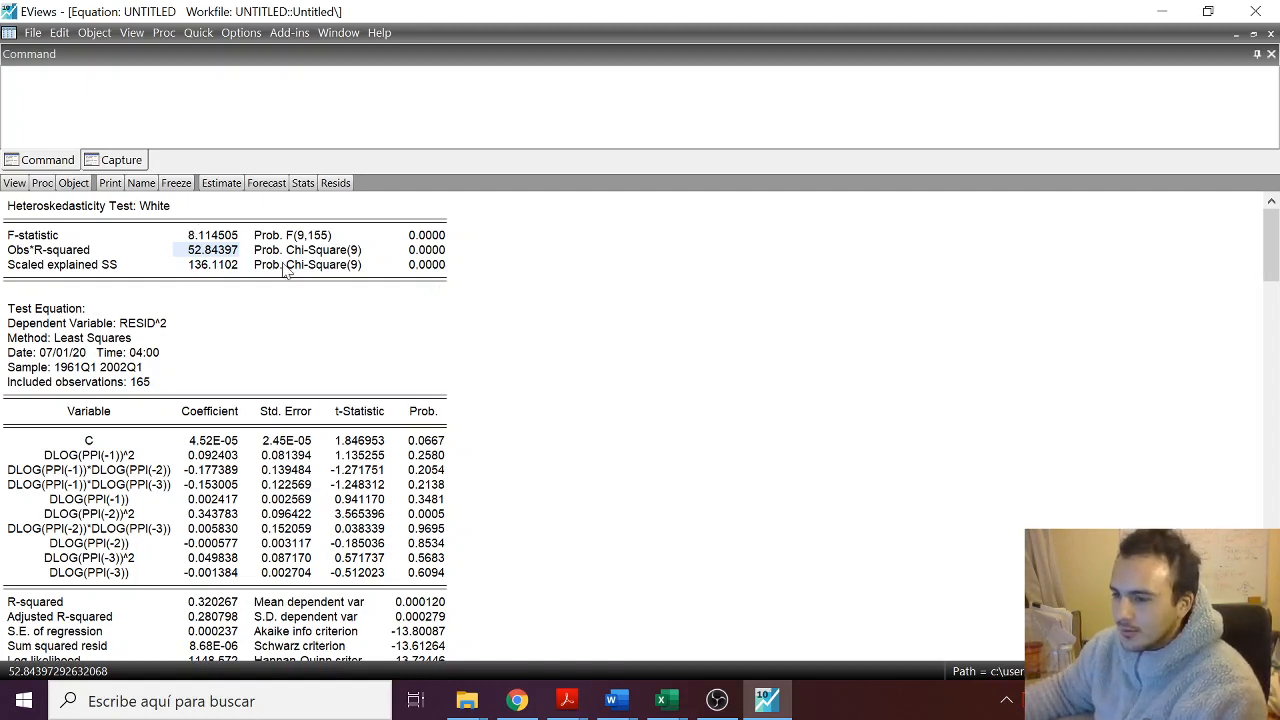
{"action": "left_click", "coordinate": [717, 699]}
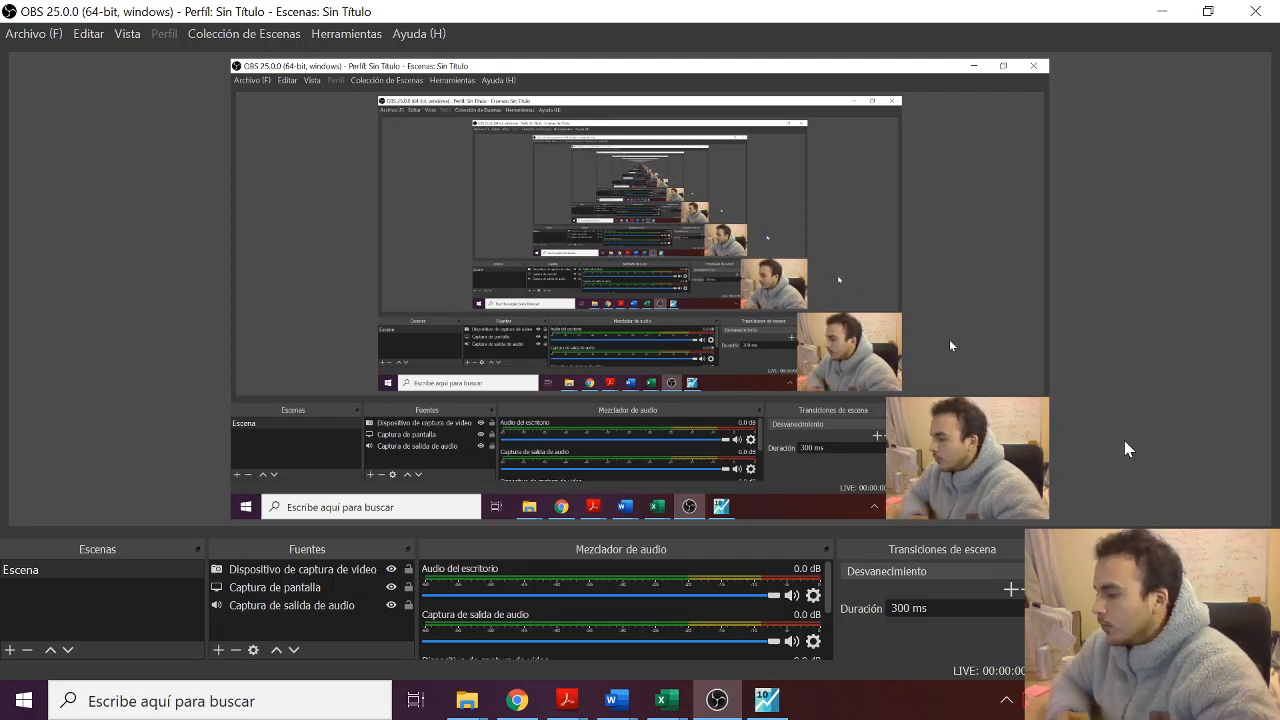
{"action": "left_click", "coordinate": [770, 700]}
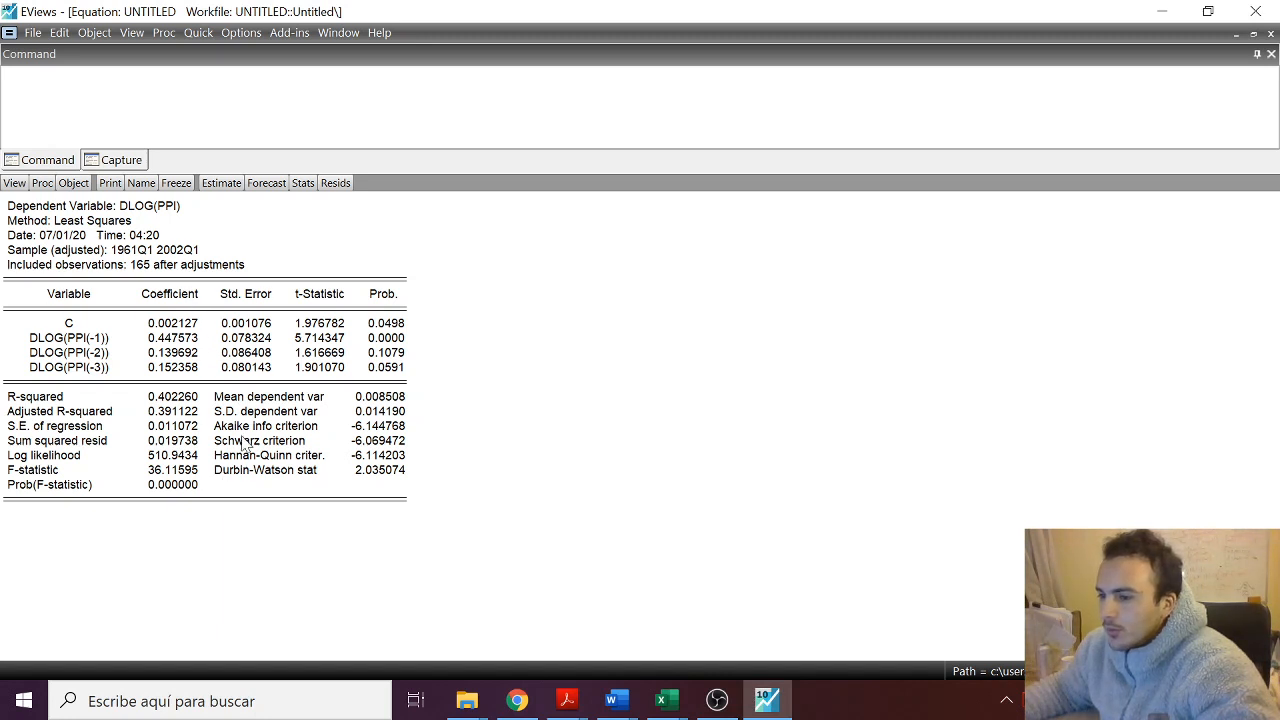
Create a static forecast of DLOG(PPI) named ppif over the sample 1980q1 2002q1, with forecast graph and evaluation.
{"action": "left_click", "coordinate": [267, 184]}
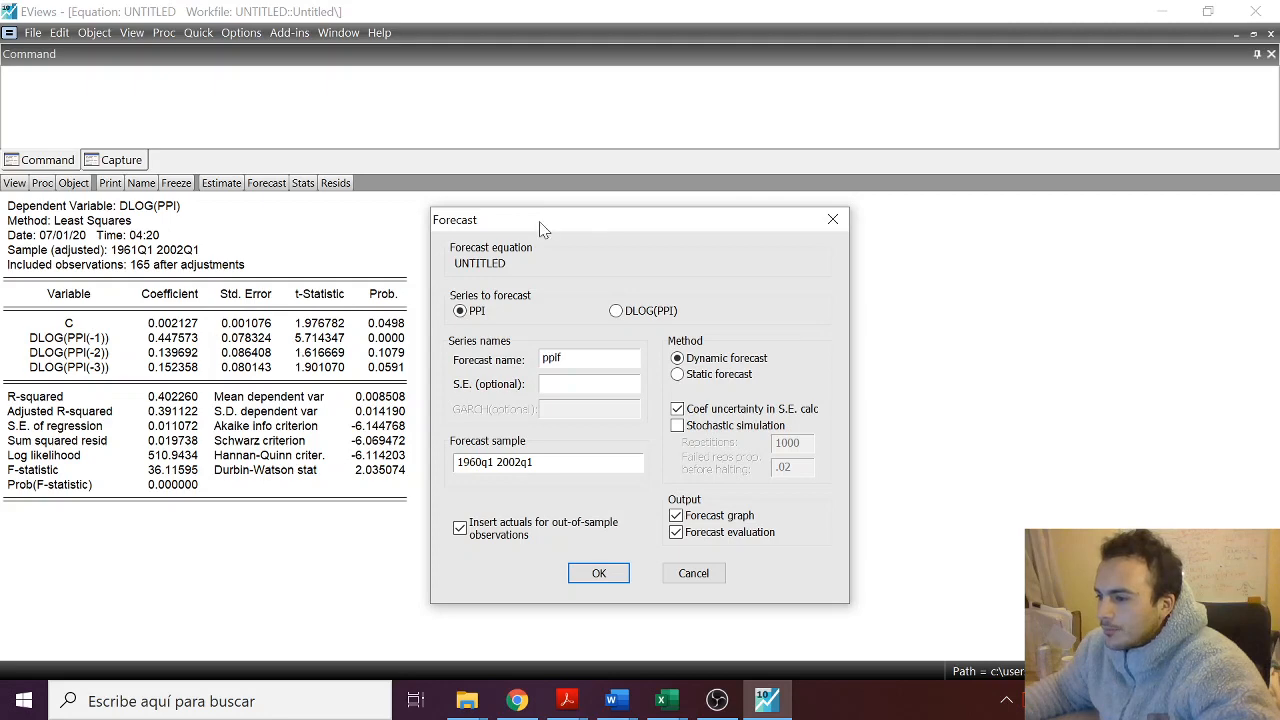
{"action": "left_click_drag", "start_coordinate": [546, 222], "coordinate": [534, 193]}
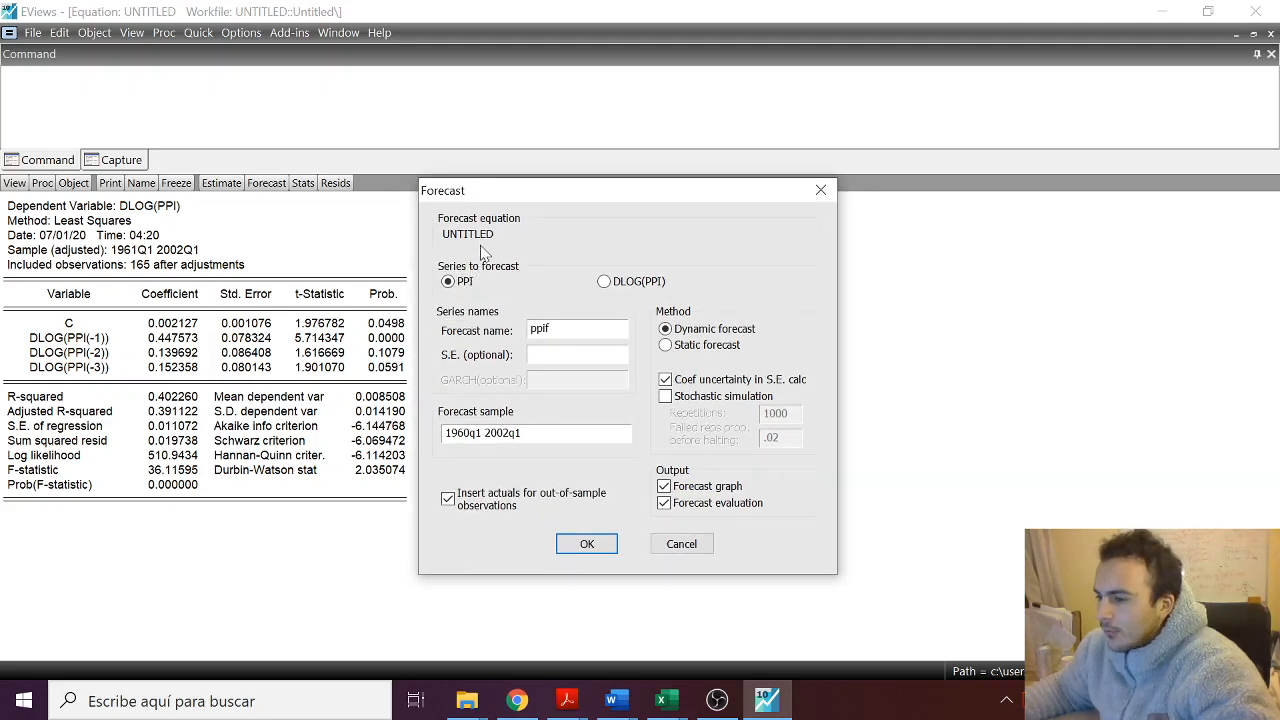
{"action": "left_click", "coordinate": [605, 282]}
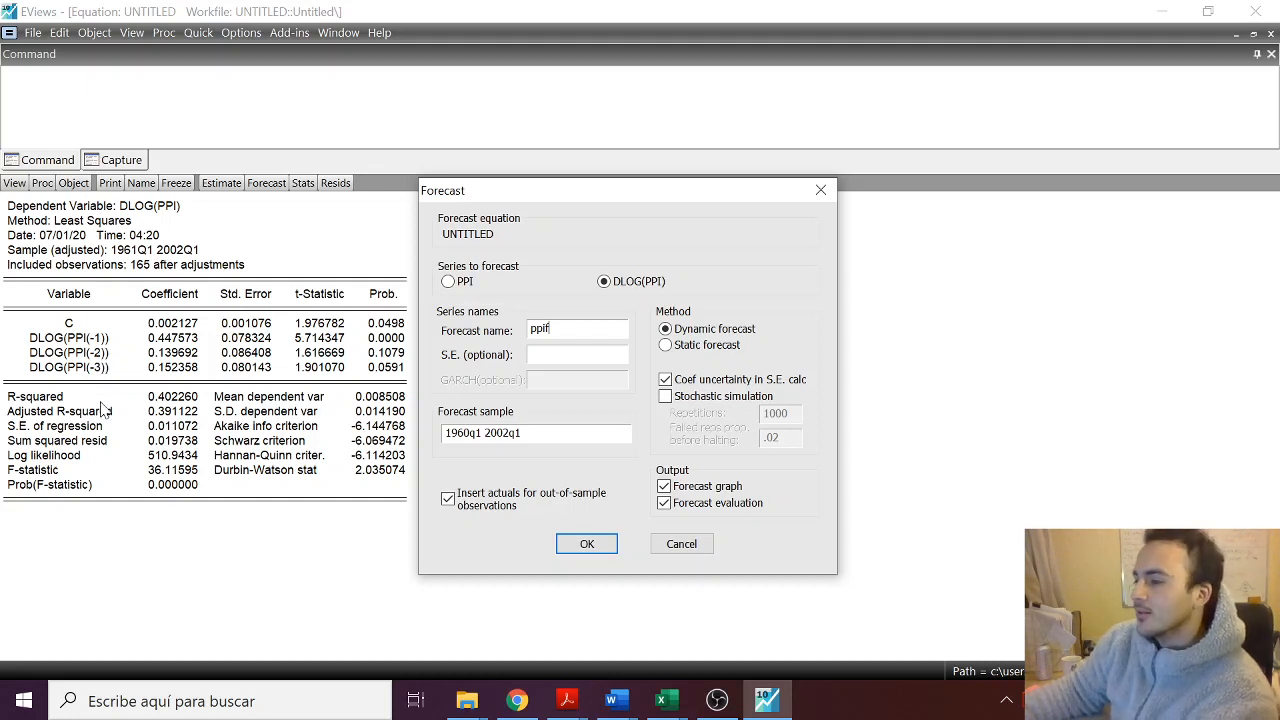
{"action": "left_click", "coordinate": [668, 346]}
{"action": "left_click", "coordinate": [668, 346]}
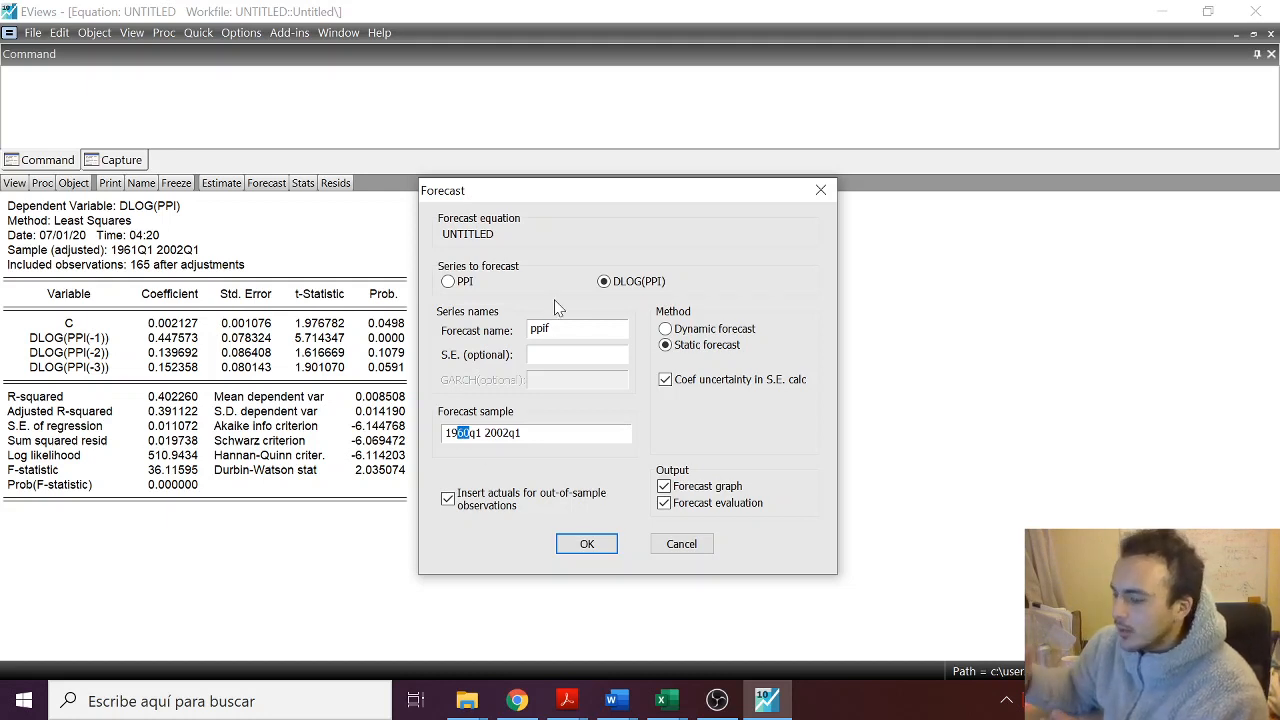
{"action": "type", "text": "80"}
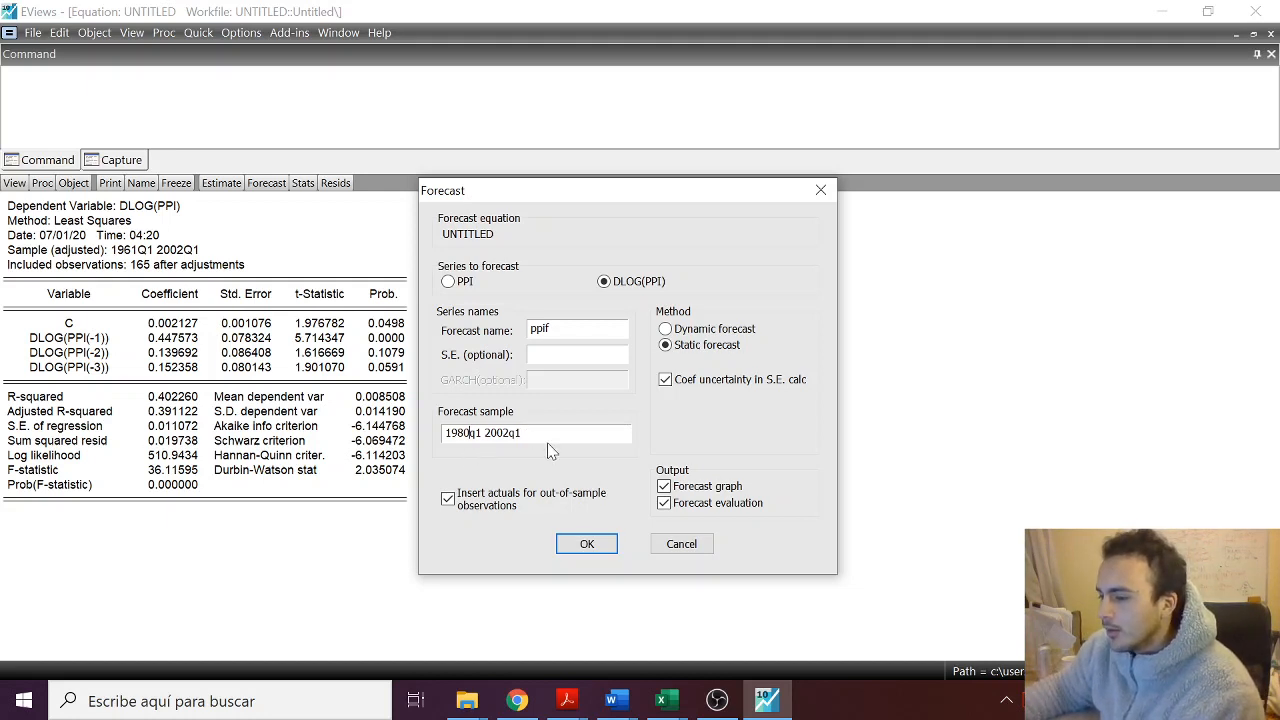
{"action": "left_click", "coordinate": [587, 543]}
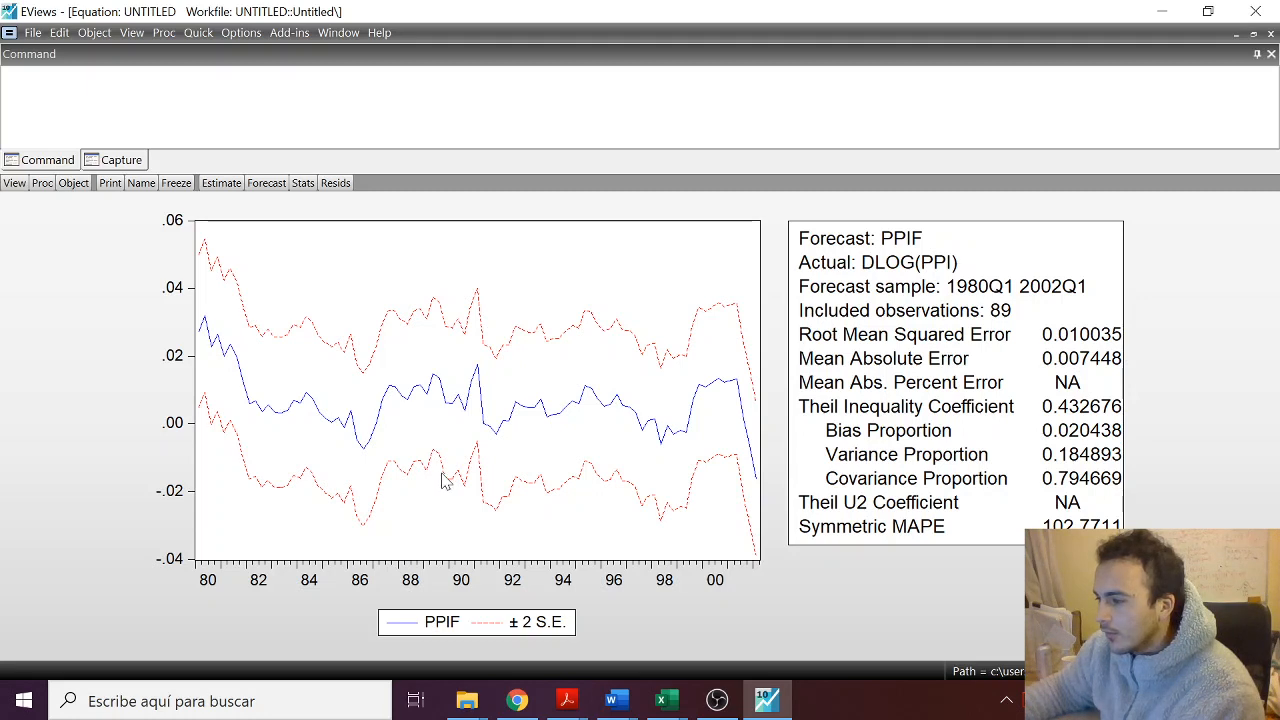
{"action": "mouse_move", "coordinate": [445, 480]}
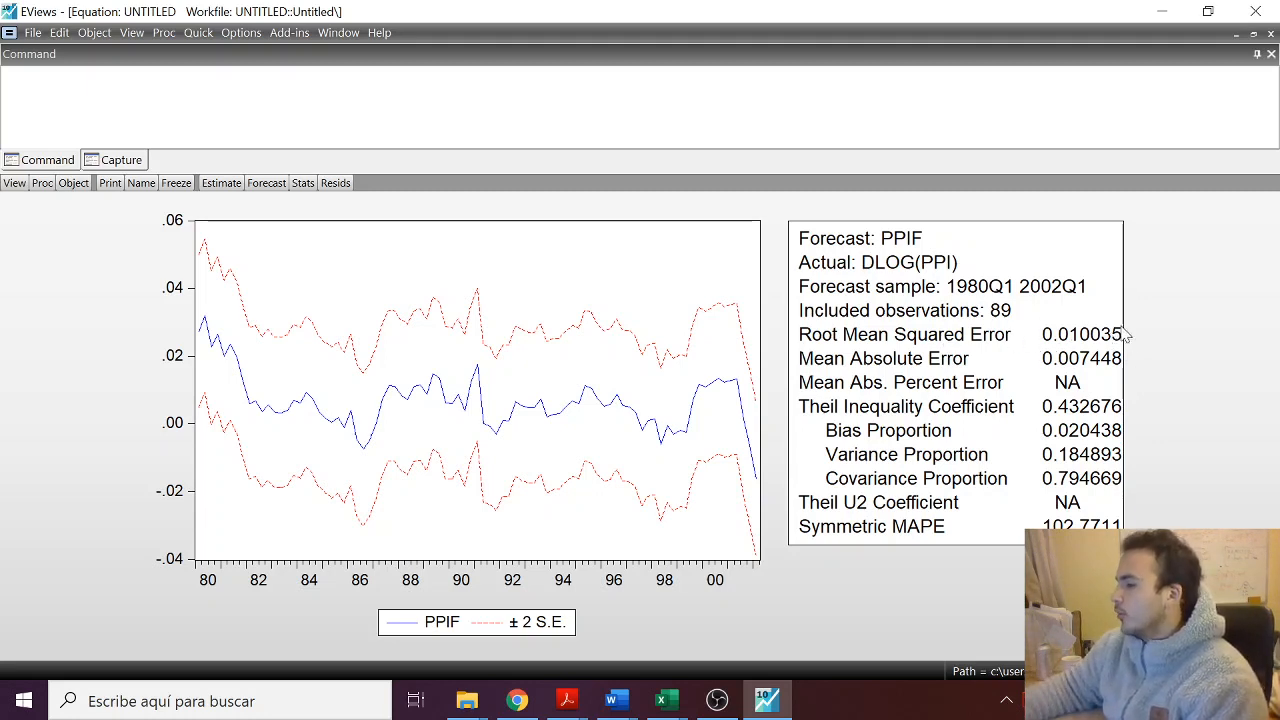
Open ppif and dppi together as a group and plot them in a single line graph to compare forecast with actual values.
{"action": "left_click", "coordinate": [1253, 34]}
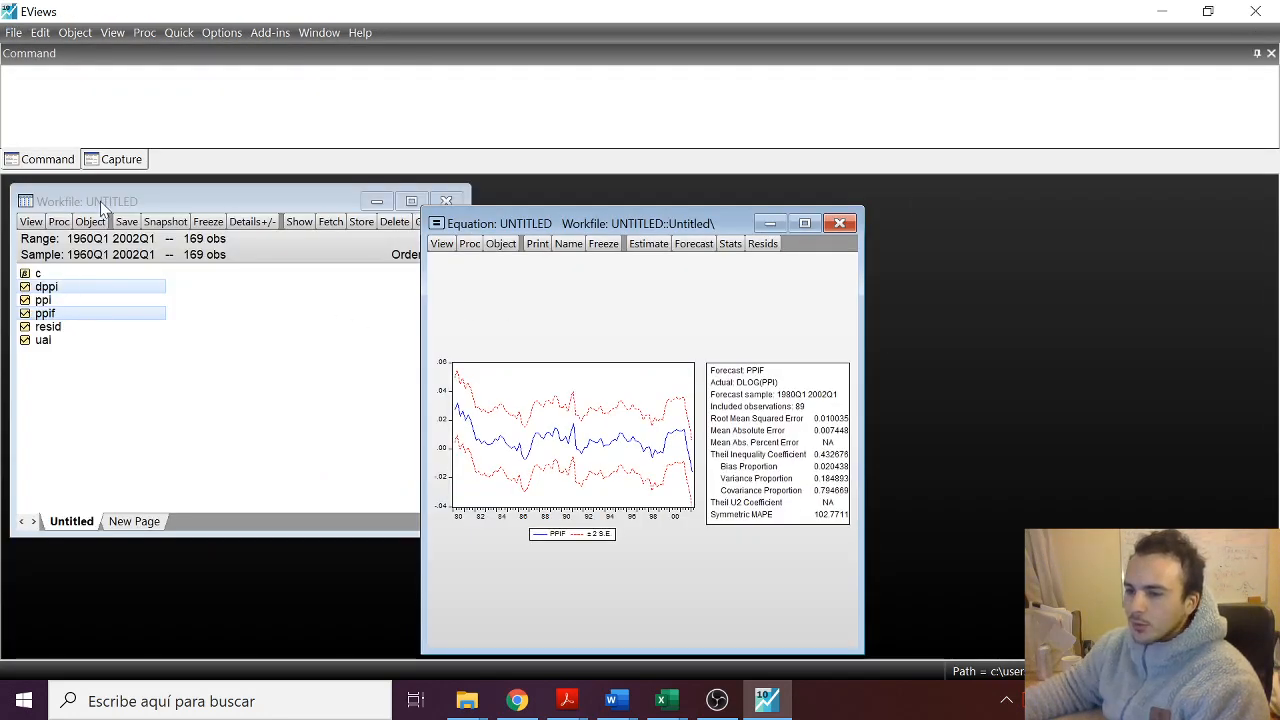
{"action": "left_click", "coordinate": [57, 320]}
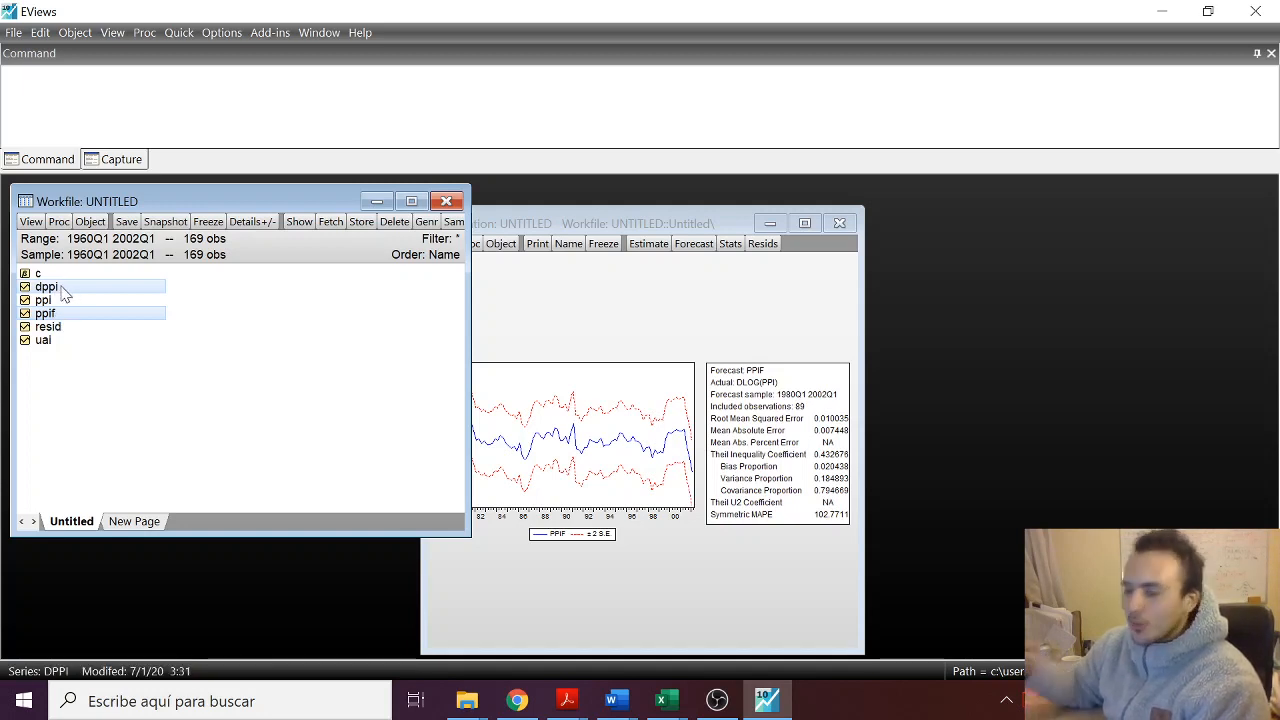
{"action": "double_click", "coordinate": [64, 290]}
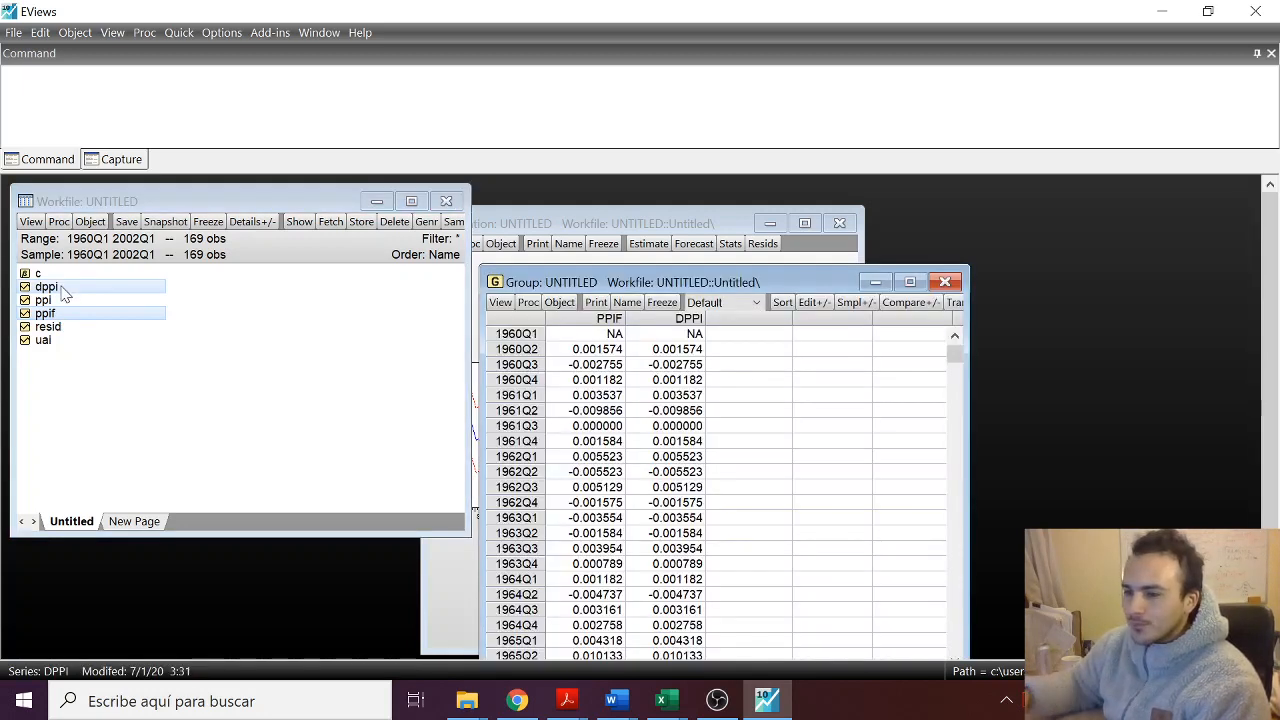
{"action": "left_click", "coordinate": [500, 302]}
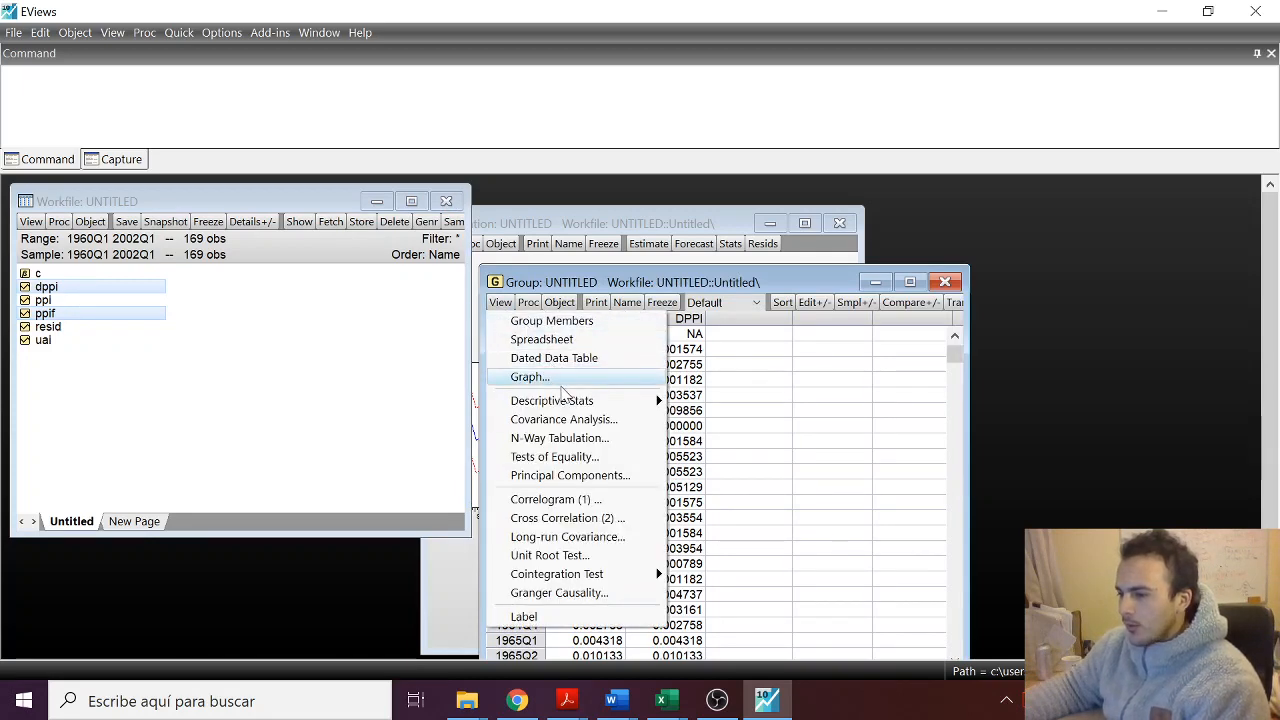
{"action": "left_click", "coordinate": [530, 377]}
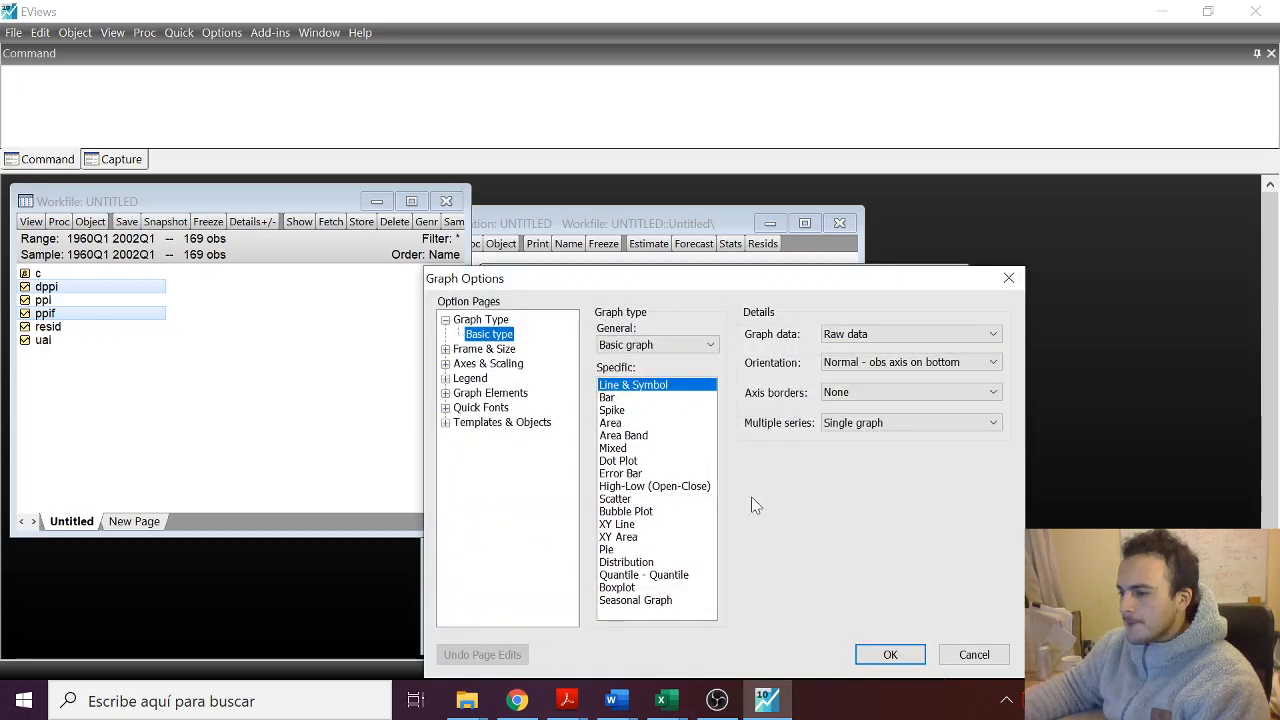
{"action": "left_click", "coordinate": [878, 652]}
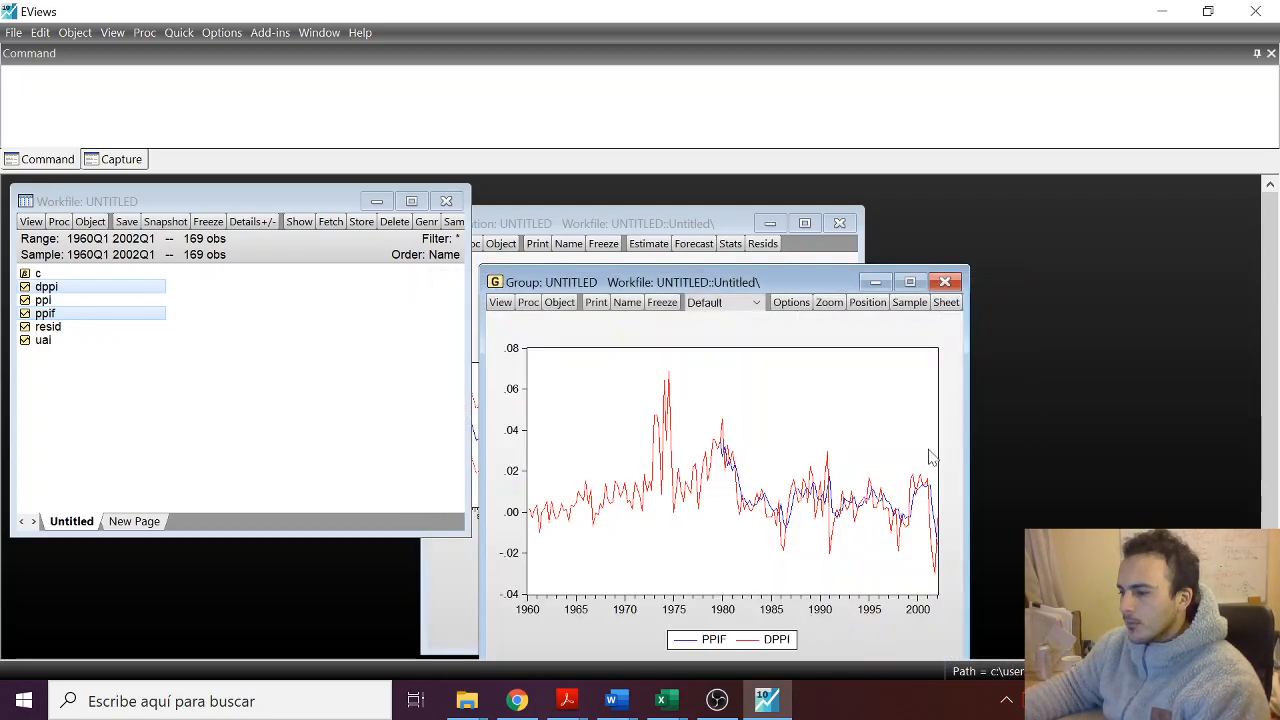
{"action": "left_click", "coordinate": [910, 283]}
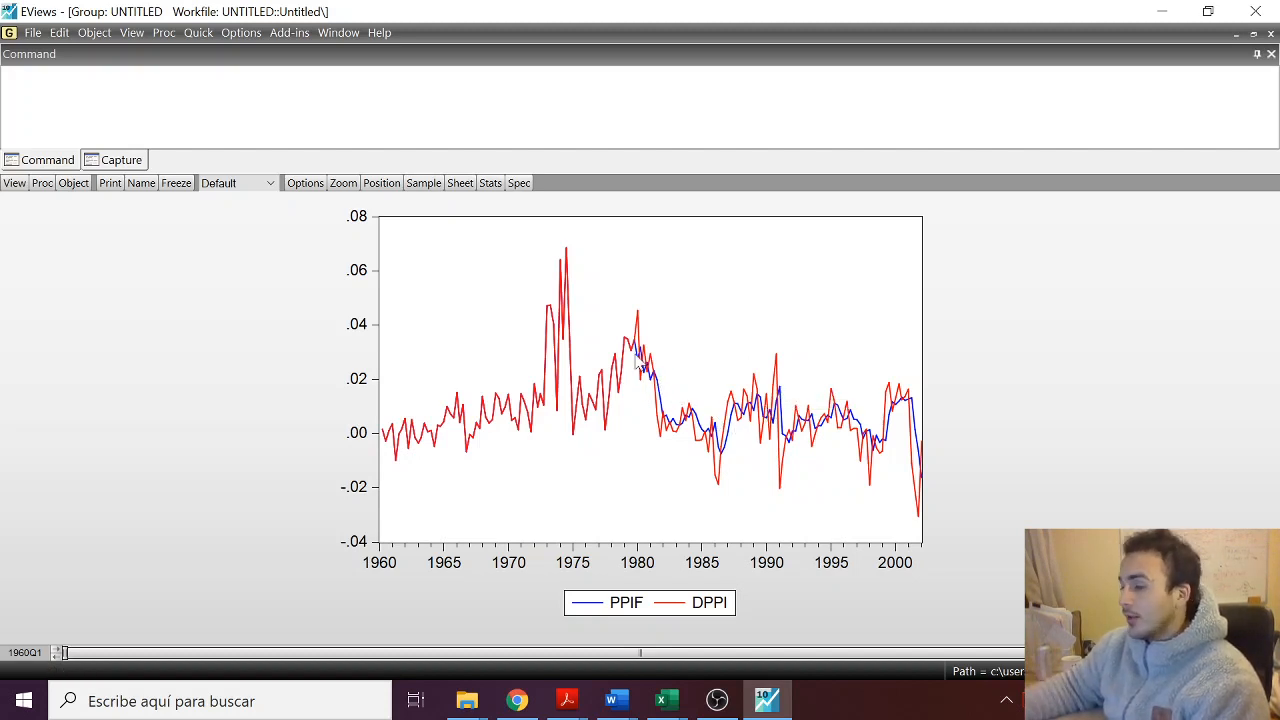
{"action": "mouse_move", "coordinate": [640, 355]}
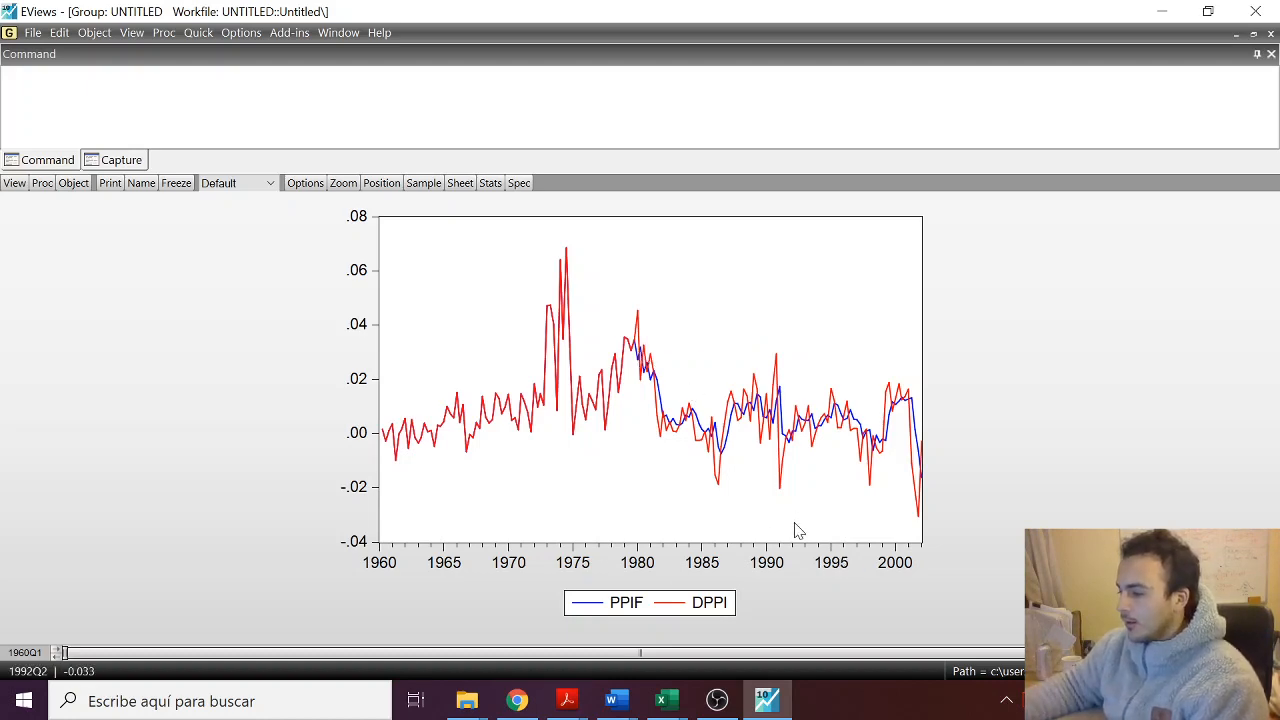
{"action": "left_click", "coordinate": [717, 700]}
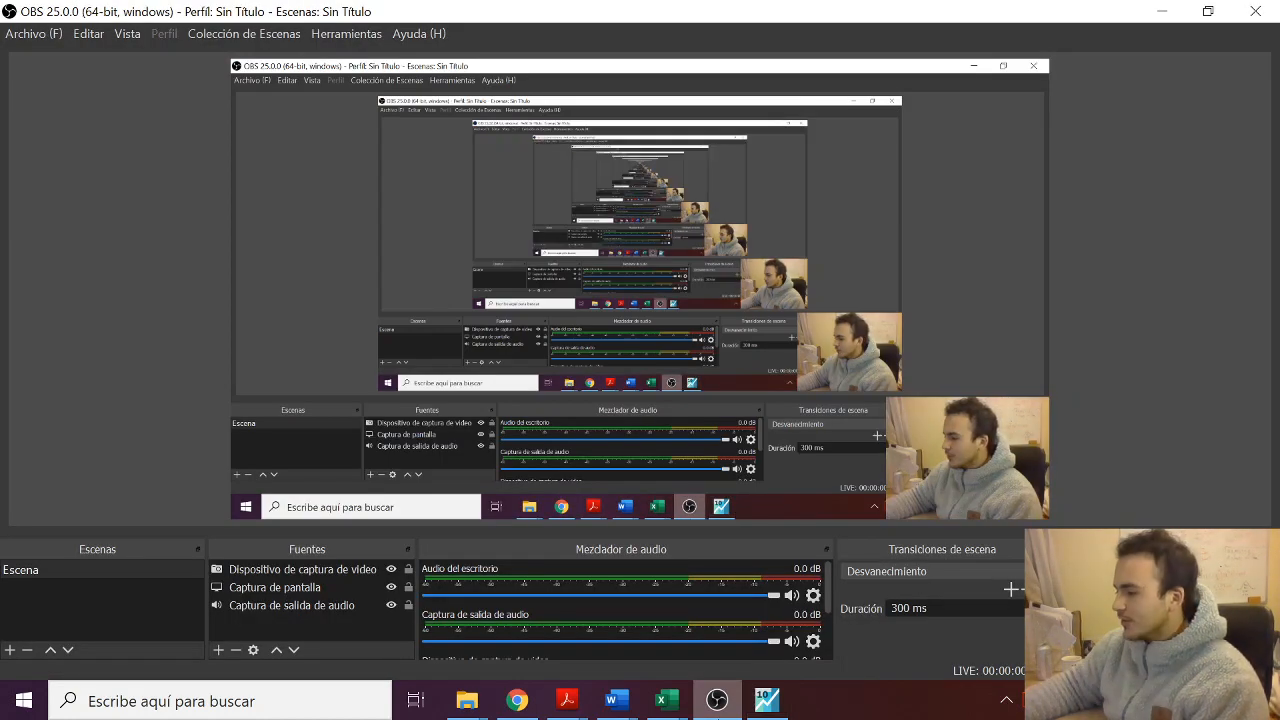